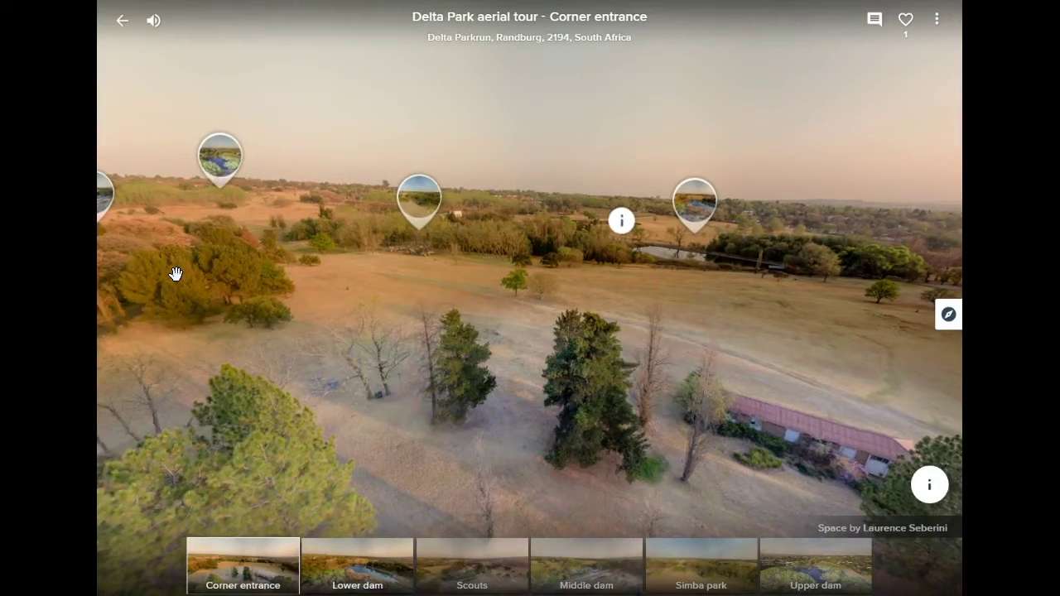
Look around the Corner entrance panorama, move on to Upper dam, and allow the tour's audio after muting it
mouse_move(176, 274)
left_mouse_down()
mouse_move(218, 166)
mouse_move(476, 234)
mouse_move(163, 35)
left_mouse_up()
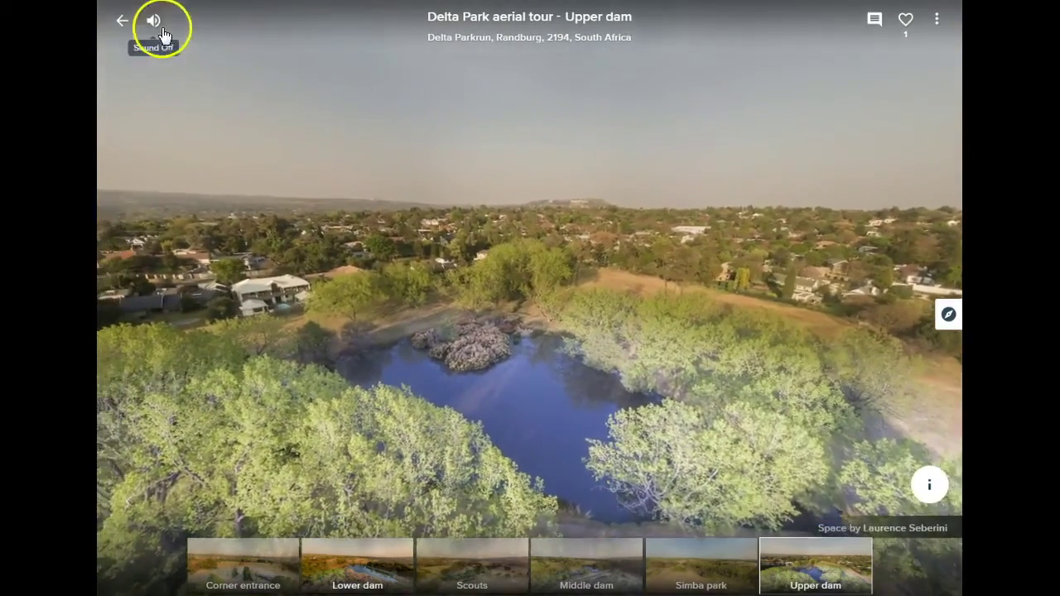
left_click(162, 32)
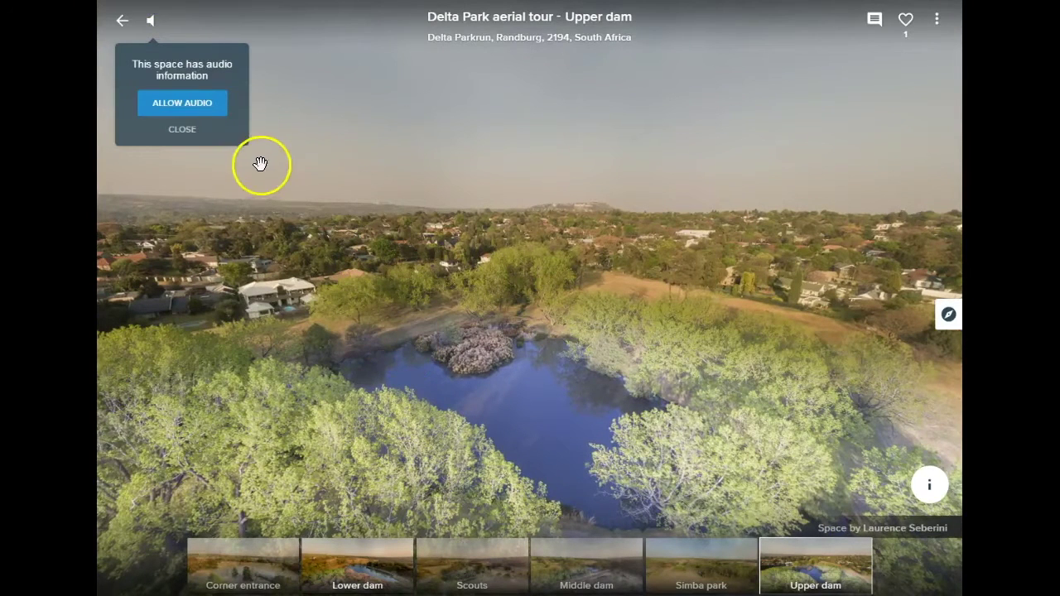
left_click(204, 101)
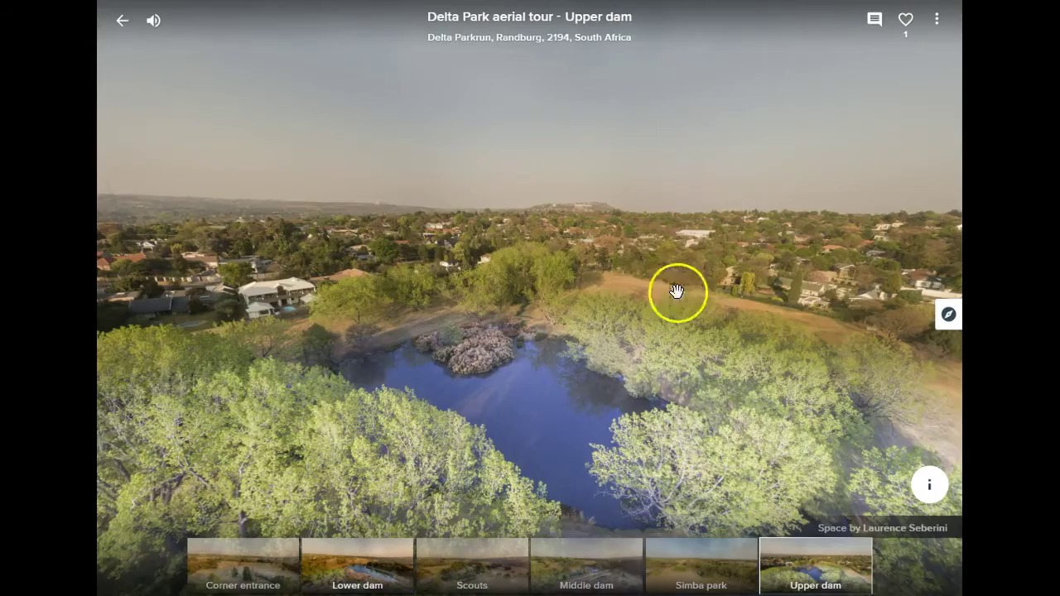
Look around the Upper dam panorama and jump to the Simba park panorama
left_click_drag(699, 293, 401, 276)
left_click_drag(556, 284, 755, 312)
left_click_drag(670, 268, 519, 190)
left_click(532, 141)
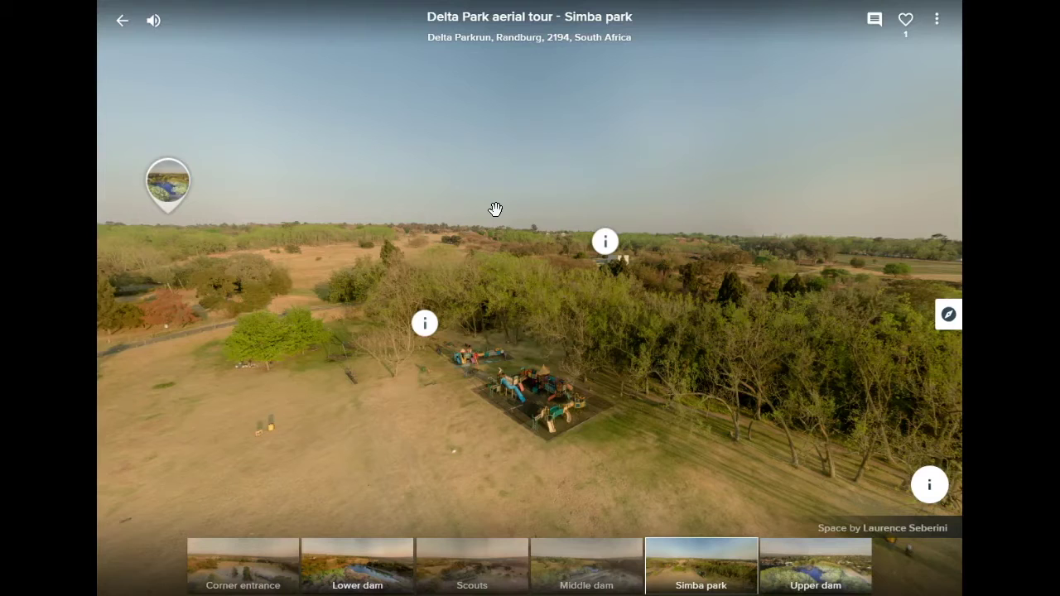
left_click(497, 212)
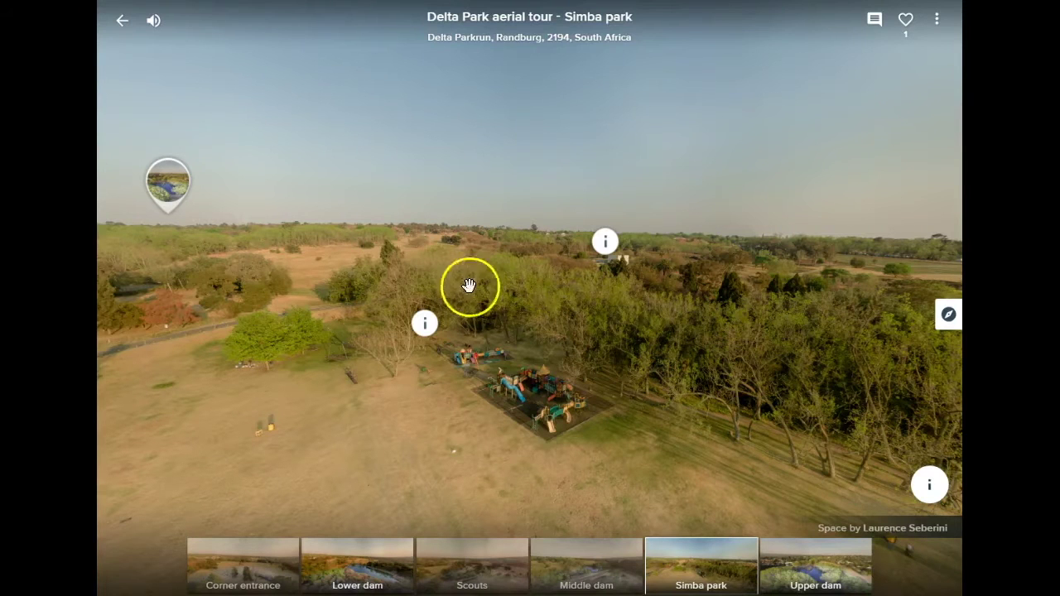
View the Simba Park playground photo at its info hotspot, close it, and look around the Simba park panorama
left_click(425, 324)
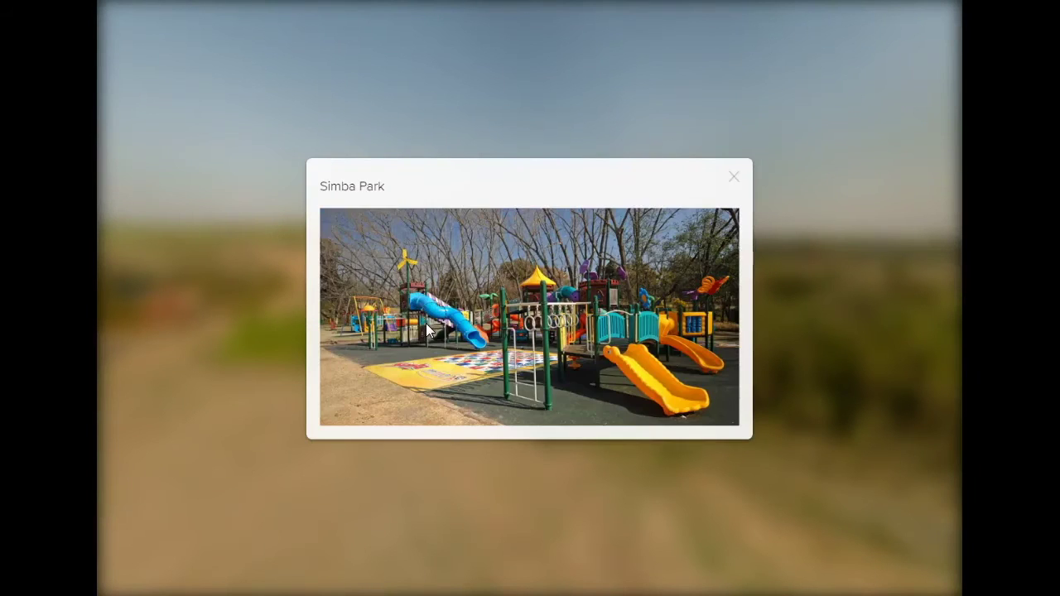
left_click(735, 176)
left_click_drag(775, 239, 353, 256)
left_click_drag(816, 337, 499, 324)
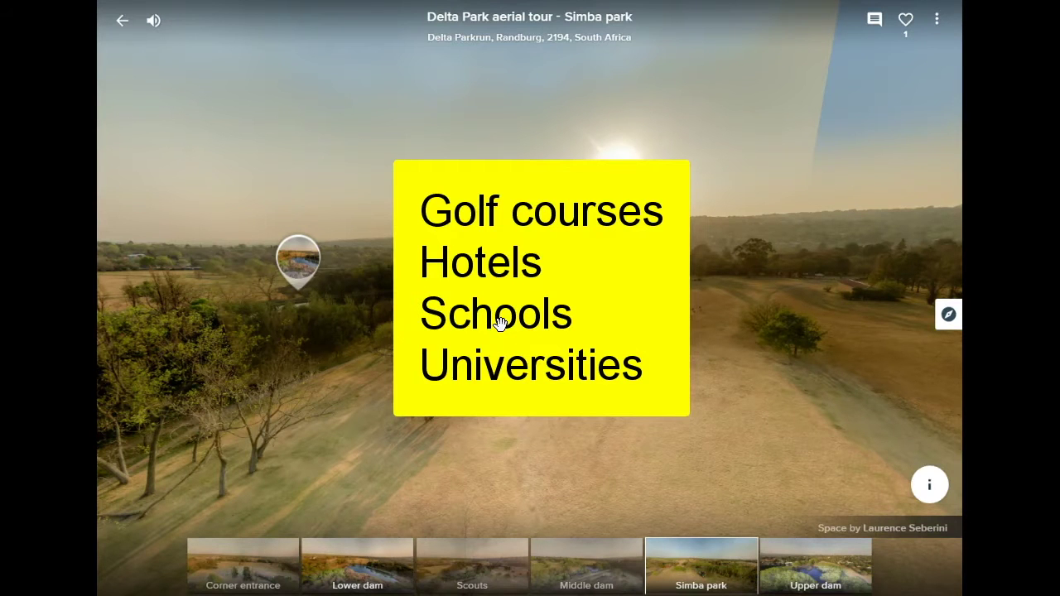
left_click_drag(751, 320, 433, 296)
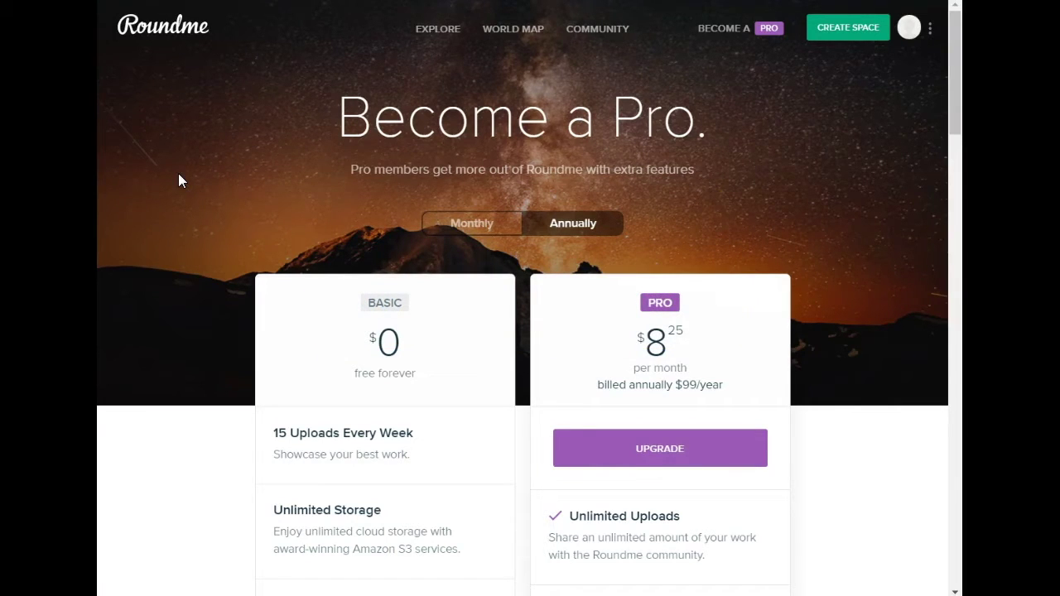
Compare the Basic and Pro plan features on the Roundme pricing page and review the Space Upgrades
scroll(181, 180, "down", 1)
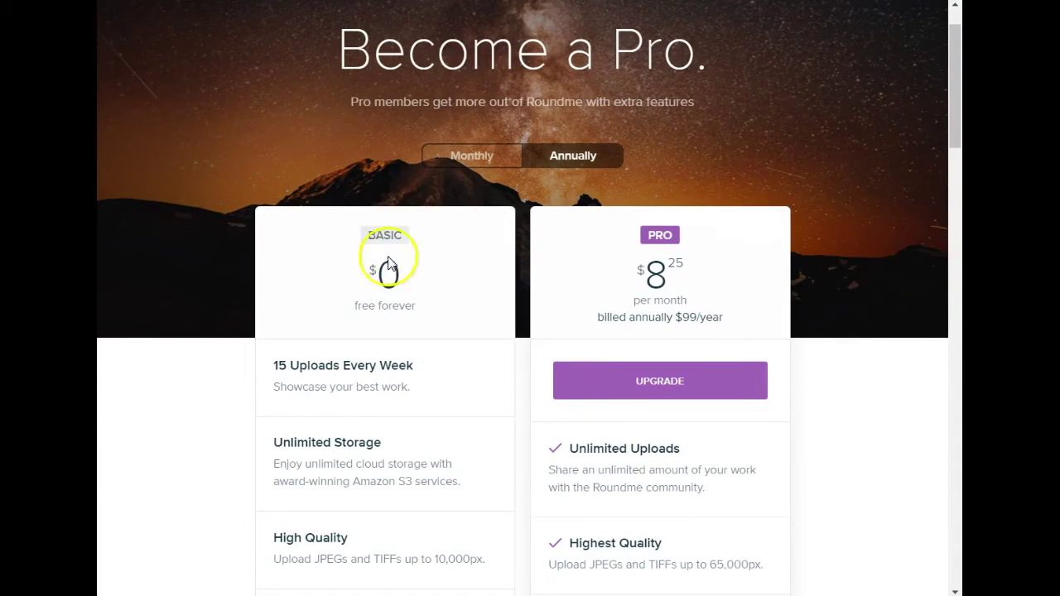
scroll(604, 274, "down", 3)
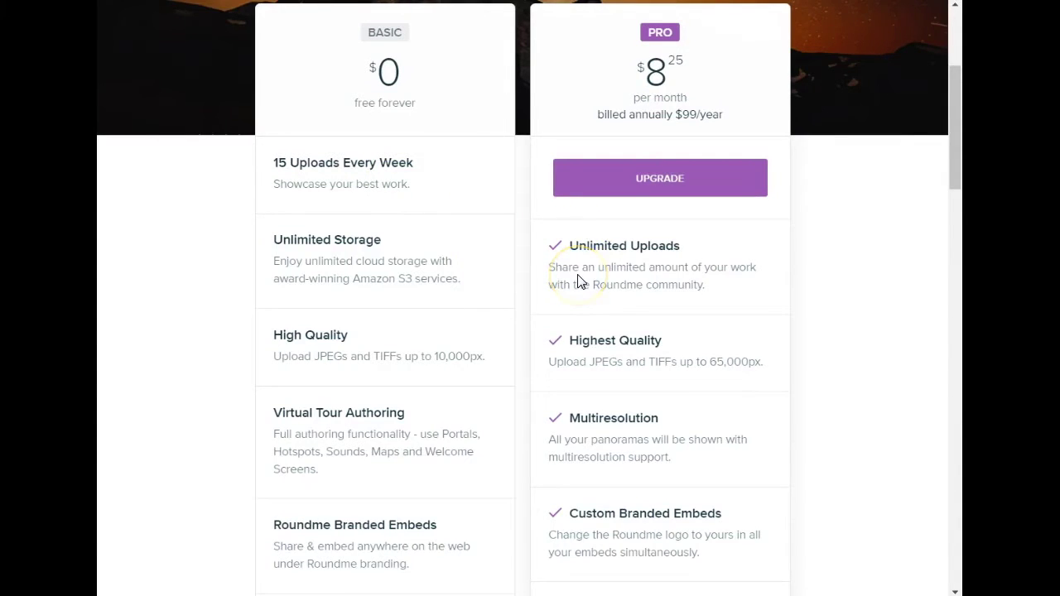
scroll(579, 283, "down", 2)
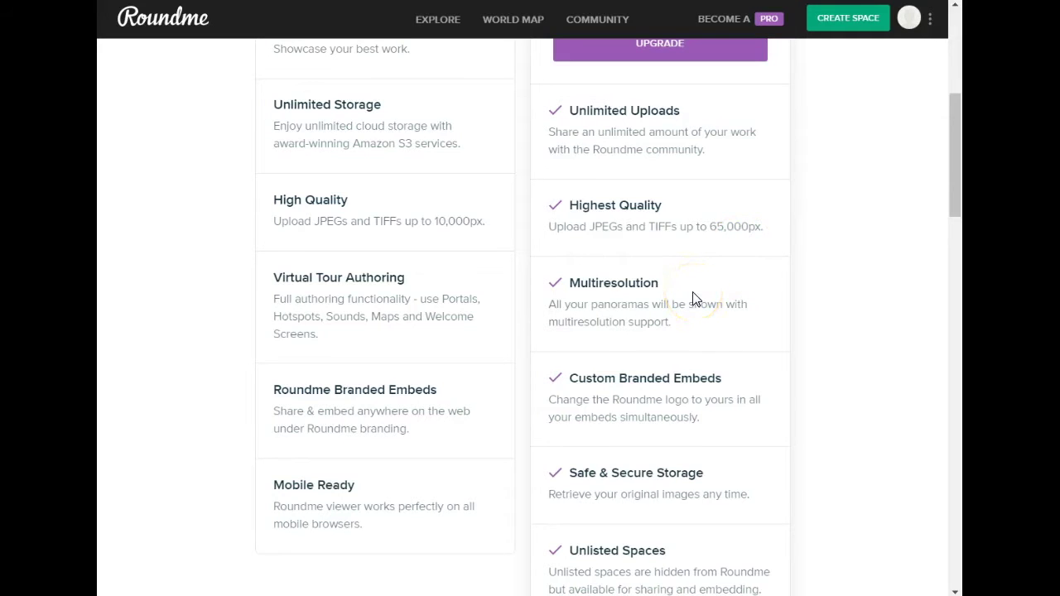
scroll(694, 298, "down", 2)
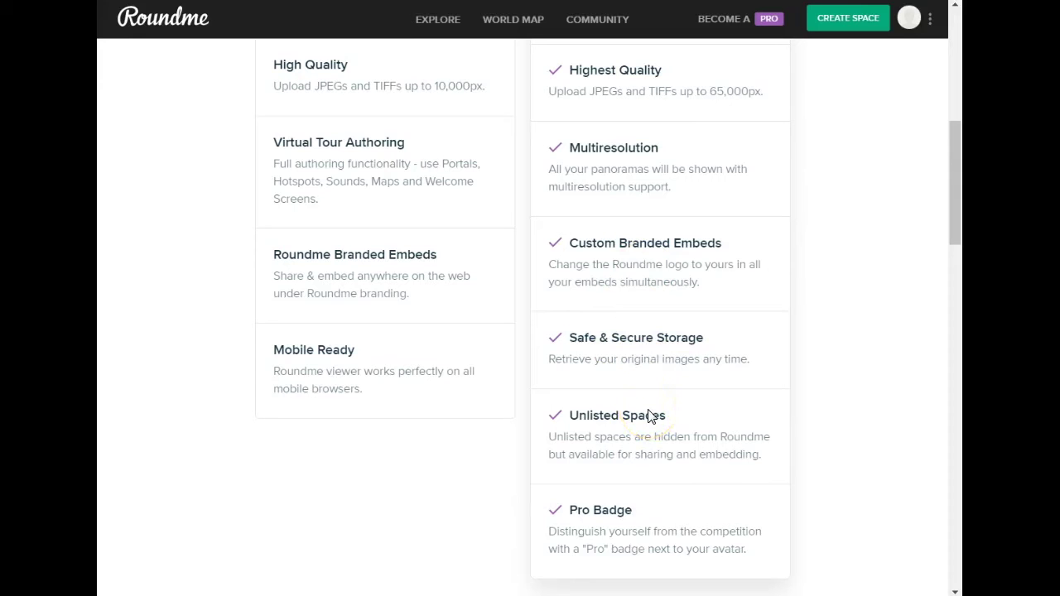
scroll(649, 417, "down", 6)
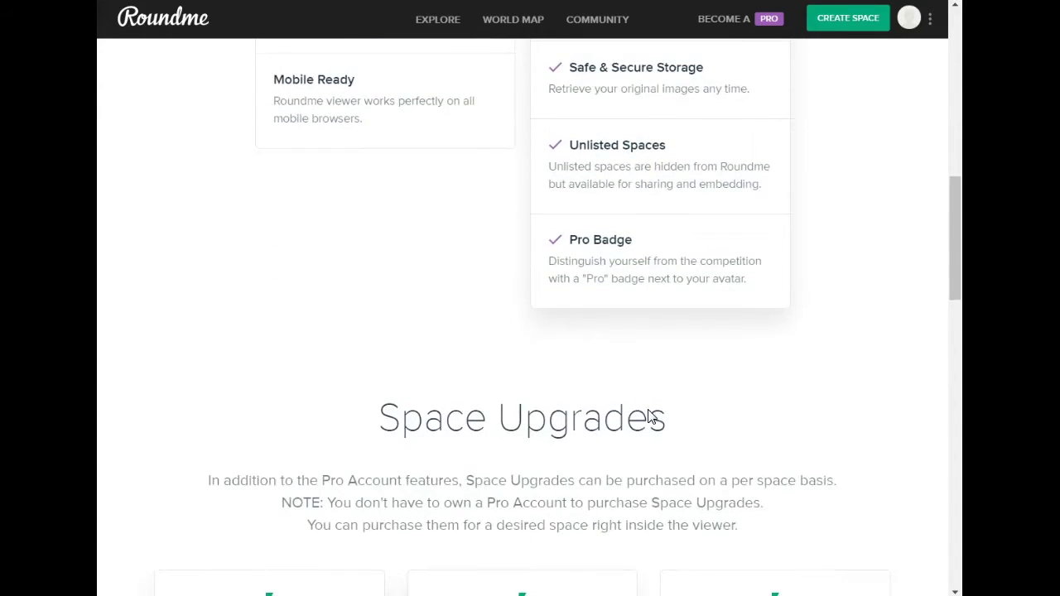
scroll(649, 416, "down", 2)
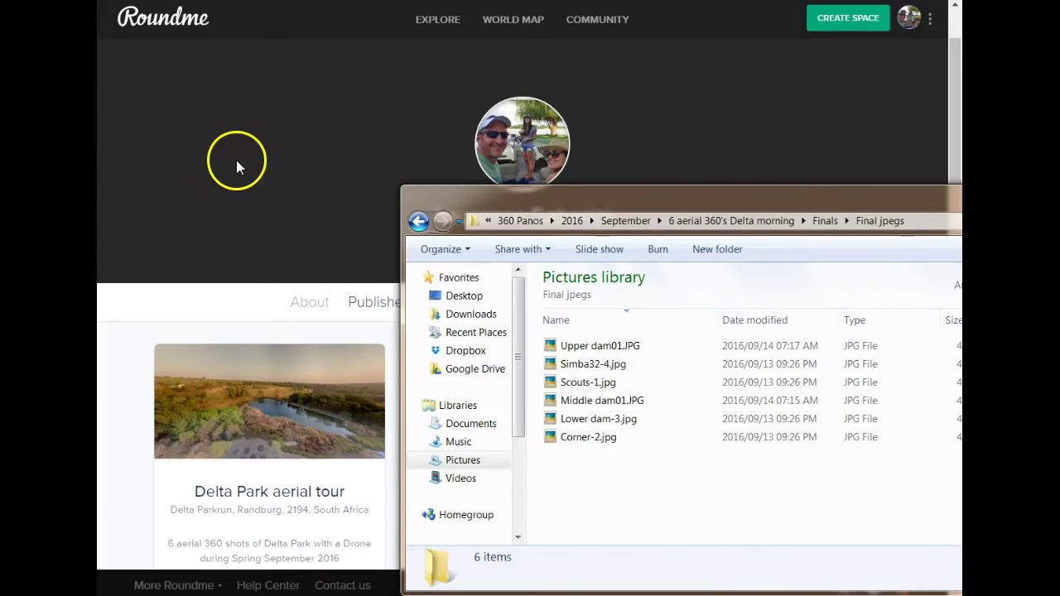
Create a new space by uploading all six panorama images from the Final jpegs folder
left_click(833, 25)
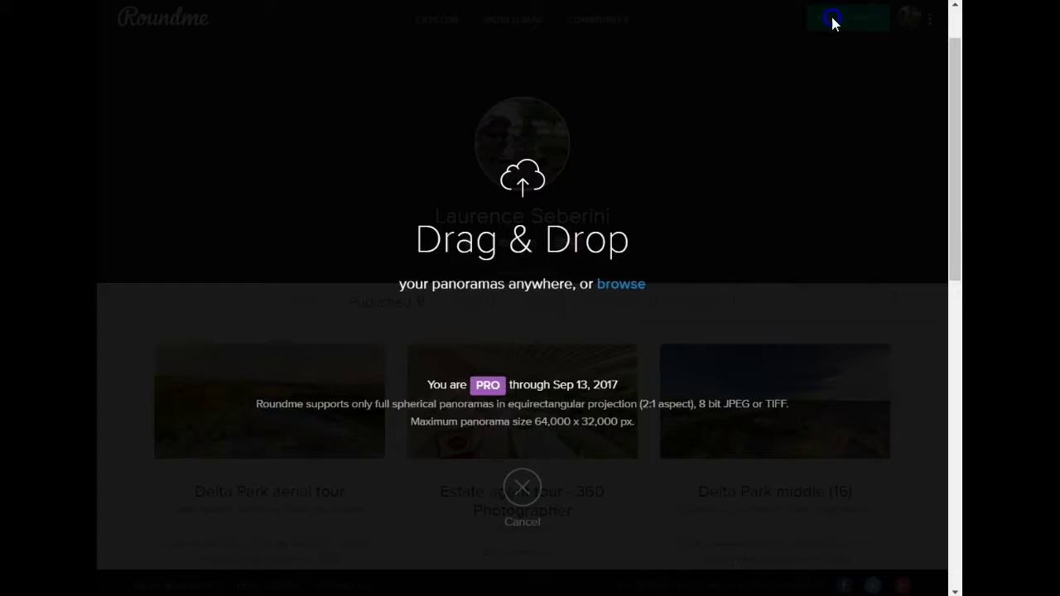
key("alt+Tab")
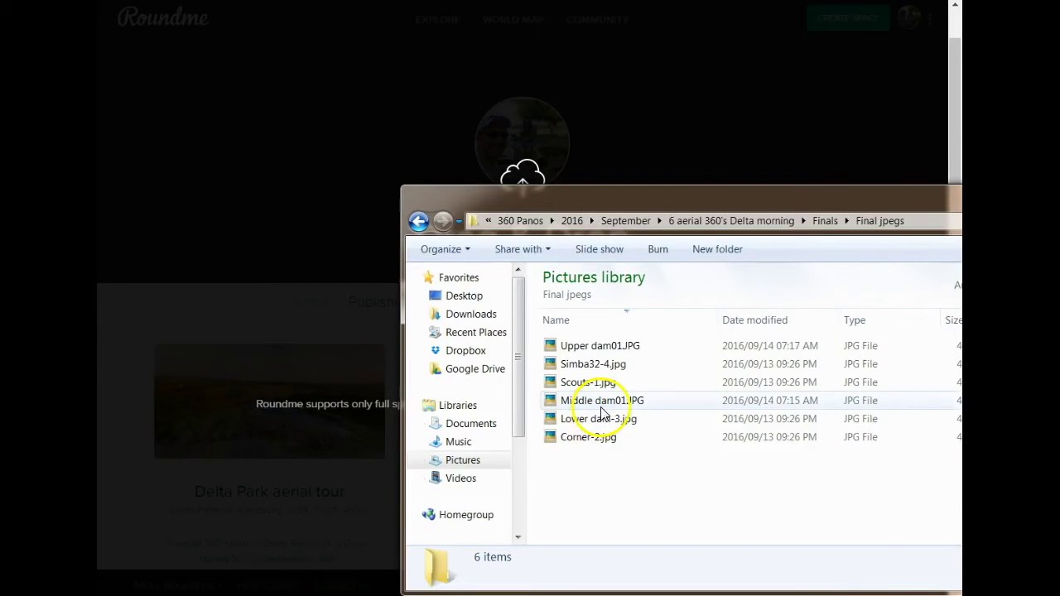
key("ctrl+a")
left_click_drag(613, 386, 361, 288)
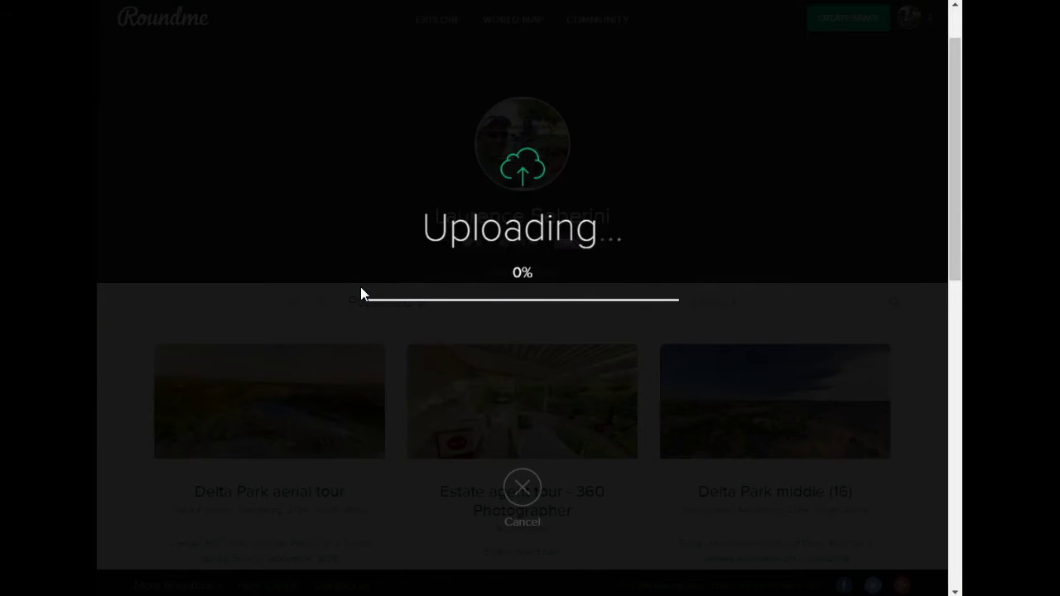
Title the space "Aerial virtual tour lecture", describe it as "This shows an example of an aerial virtual tour", and keep the first cover image
left_click(210, 103)
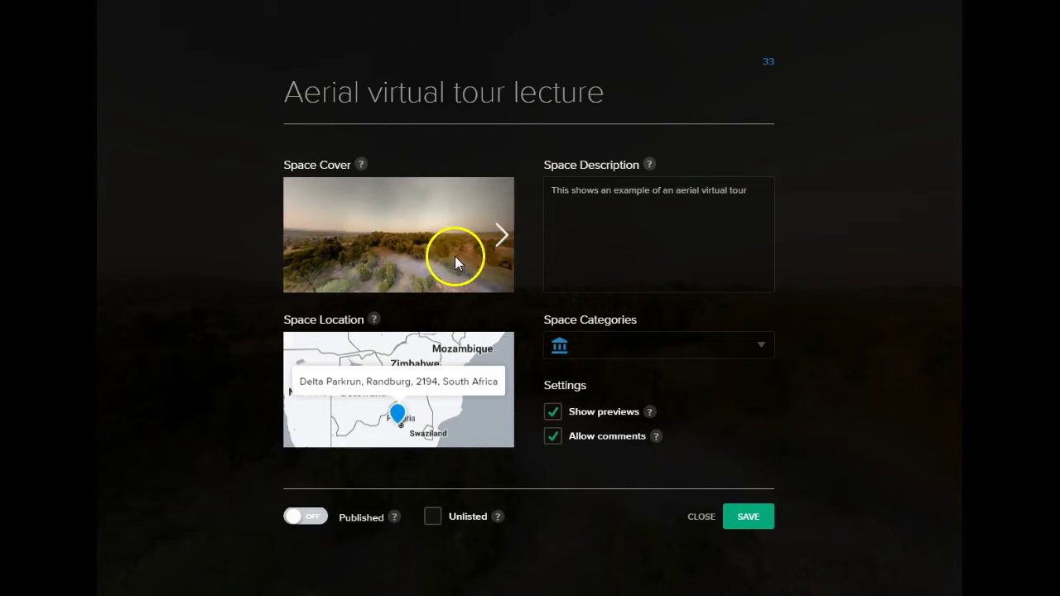
left_click(502, 235)
left_click(312, 236)
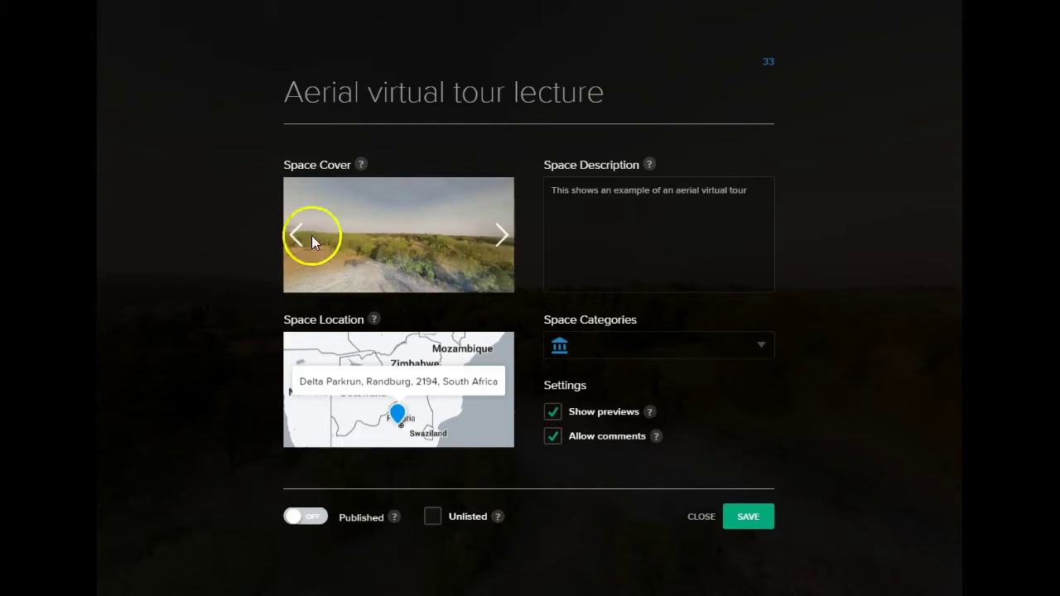
left_click(405, 256)
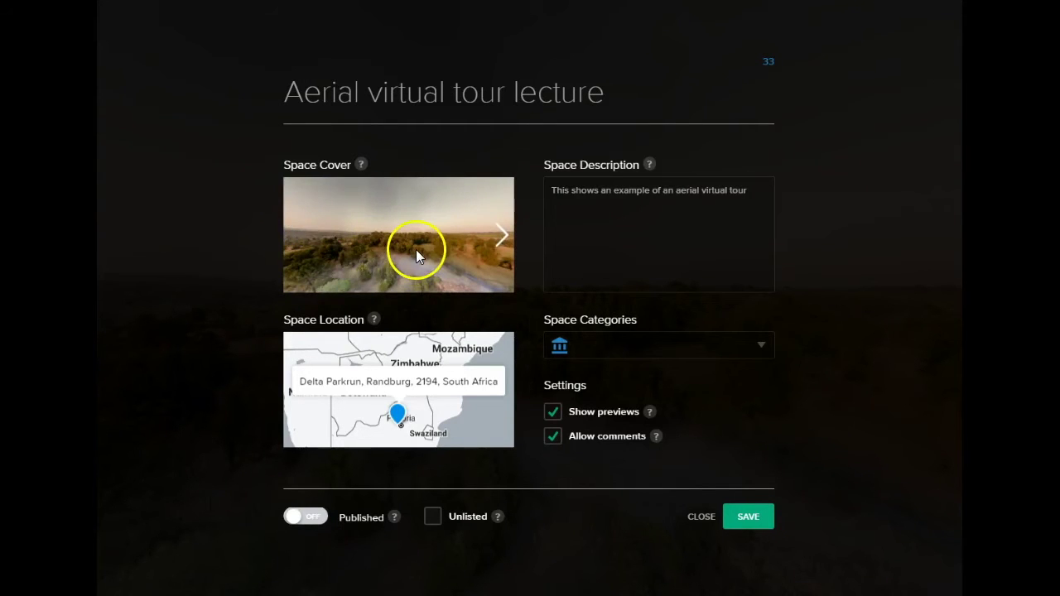
Save the space details with Published off and Unlisted unchecked
left_click(339, 527)
left_click(360, 530)
left_click(451, 543)
left_click(446, 537)
left_click(575, 509)
left_click(747, 518)
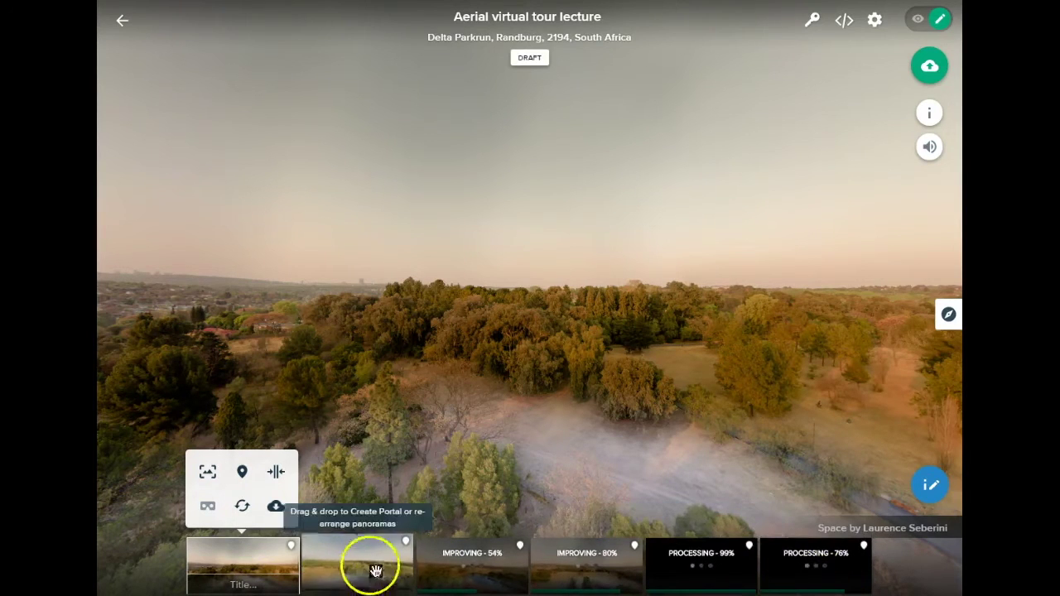
Look around the first panorama to identify its location and title it "Scouts"
left_click(245, 585)
left_click_drag(602, 426, 424, 425)
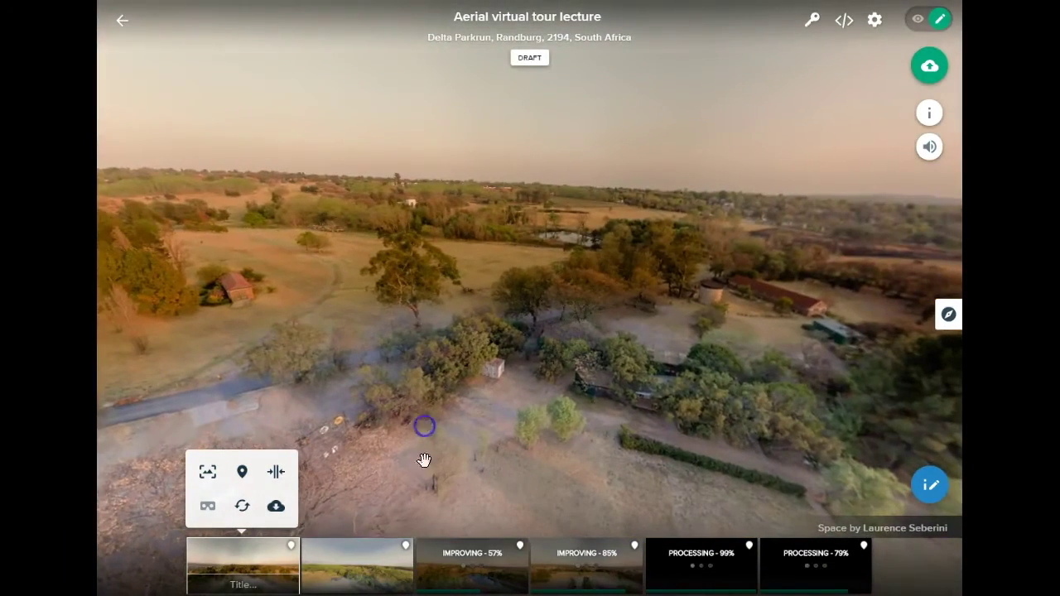
left_click(257, 583)
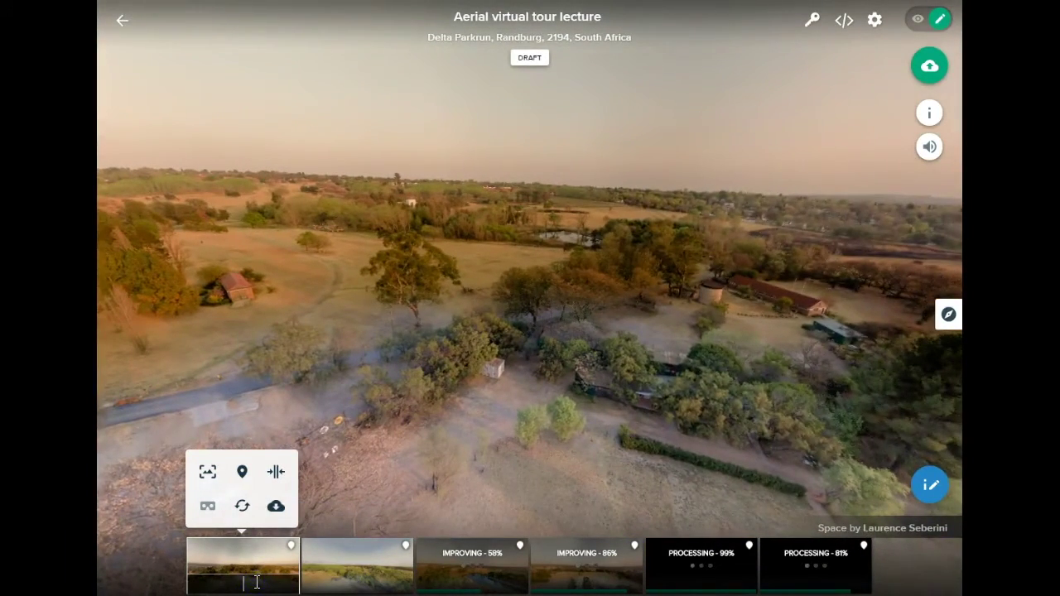
type("Scouts")
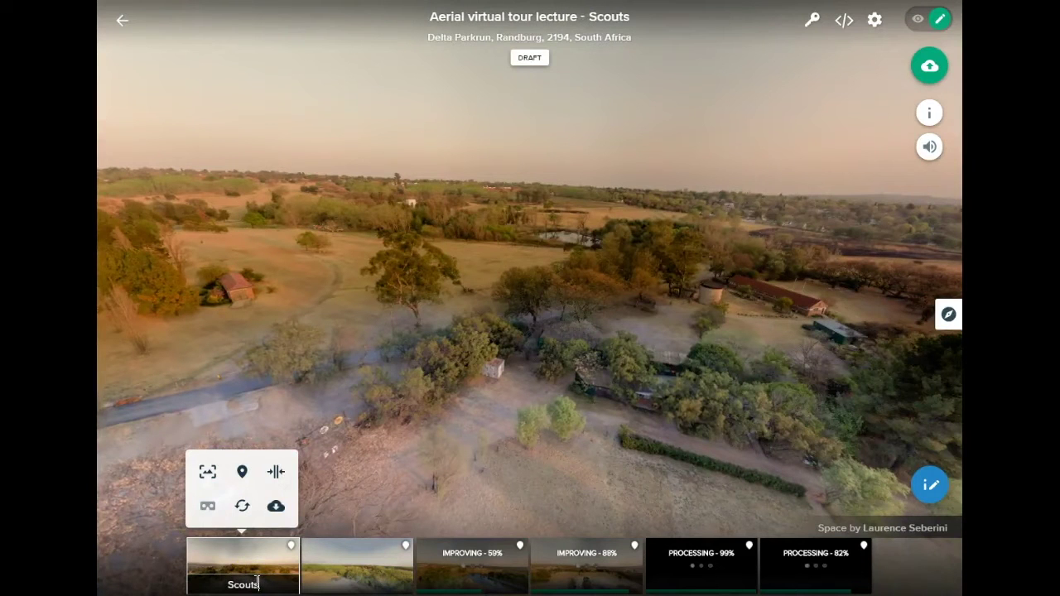
left_click(234, 343)
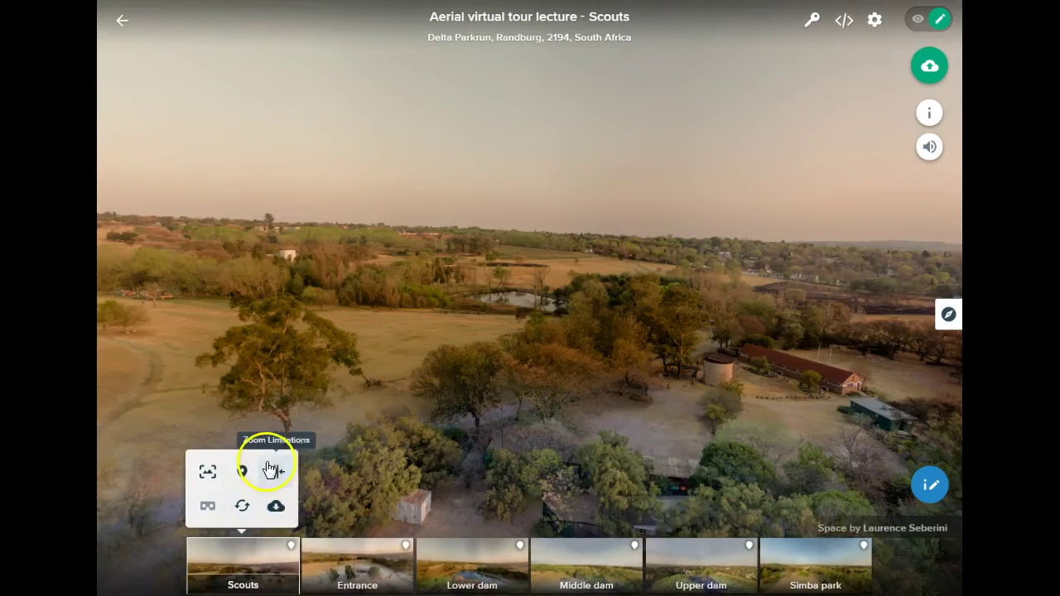
Set the Scouts panorama's starting view to face the red-roofed building and round tower
left_click(473, 445)
mouse_move(473, 445)
left_mouse_down()
mouse_move(472, 365)
mouse_move(474, 378)
left_mouse_up()
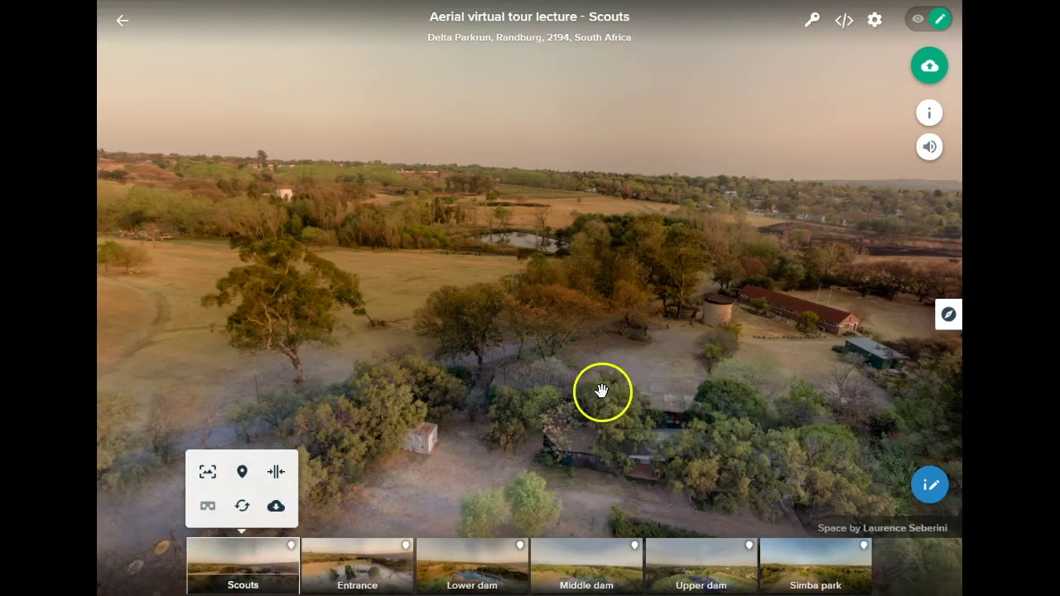
left_click_drag(779, 395, 530, 378)
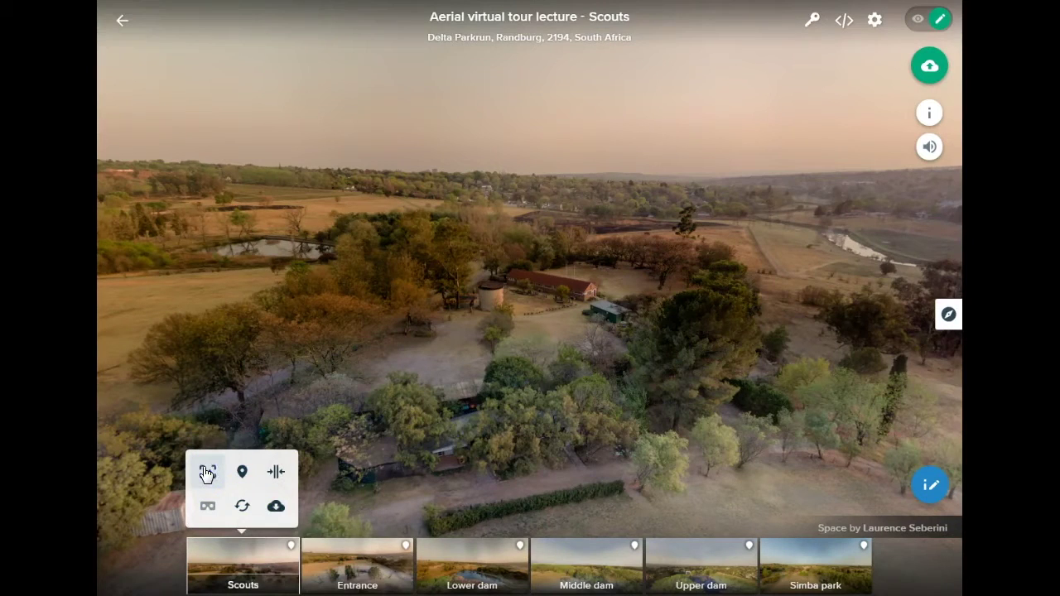
left_click(207, 473)
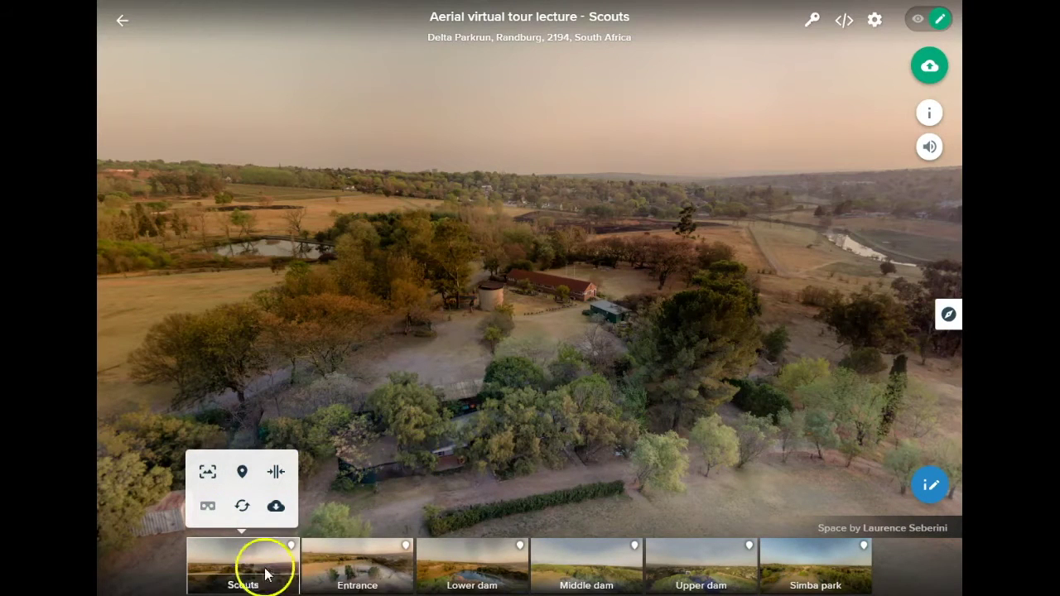
left_click(536, 386)
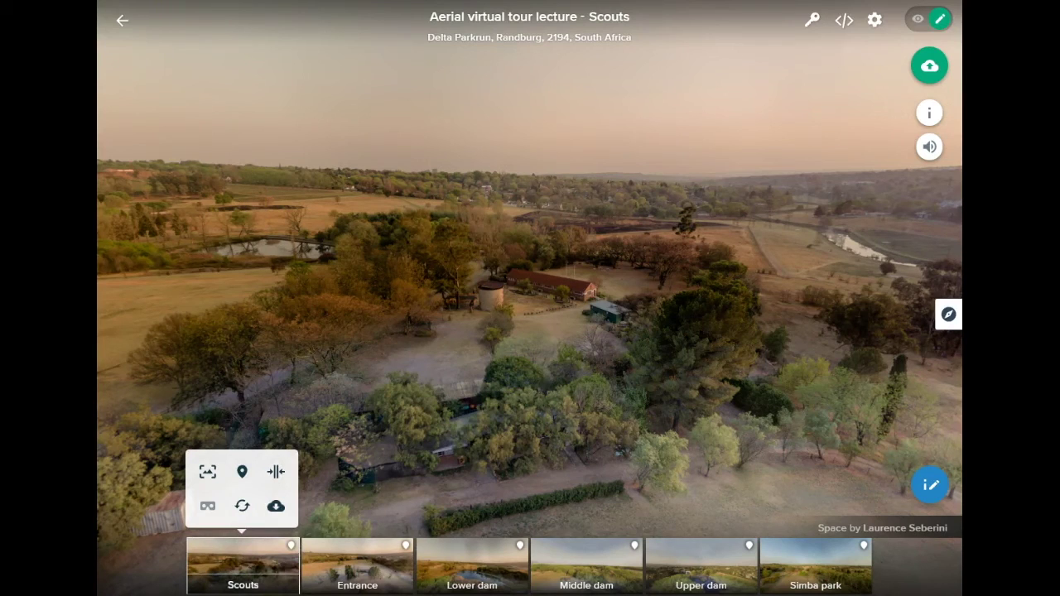
Adjust the Scouts panorama's viewing direction on the Earth map to match the scene and save its location
left_click(240, 471)
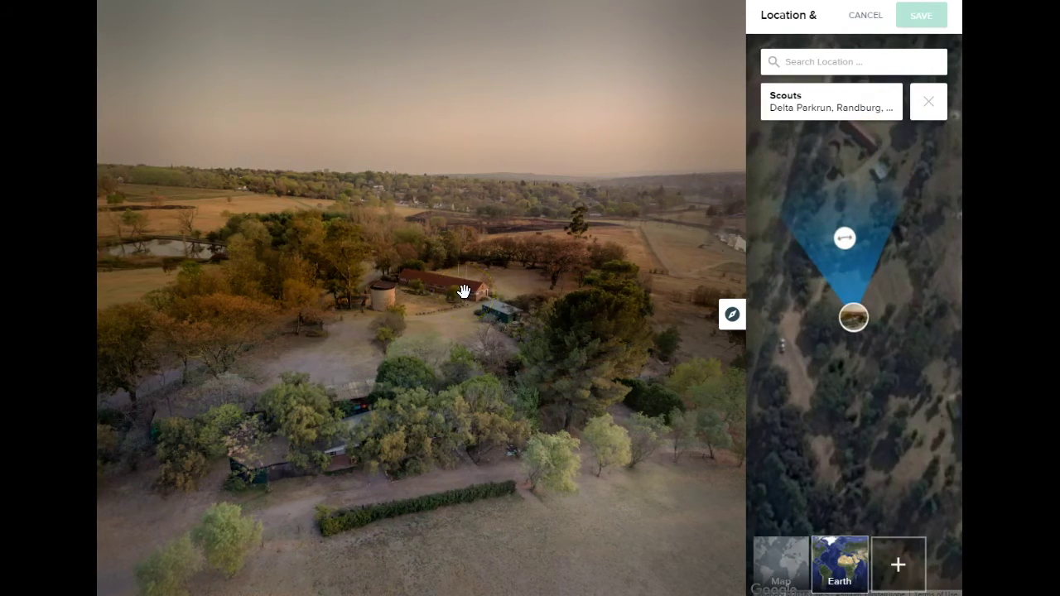
mouse_move(843, 237)
left_mouse_down()
mouse_move(900, 254)
mouse_move(920, 275)
mouse_move(819, 244)
mouse_move(840, 242)
left_mouse_up()
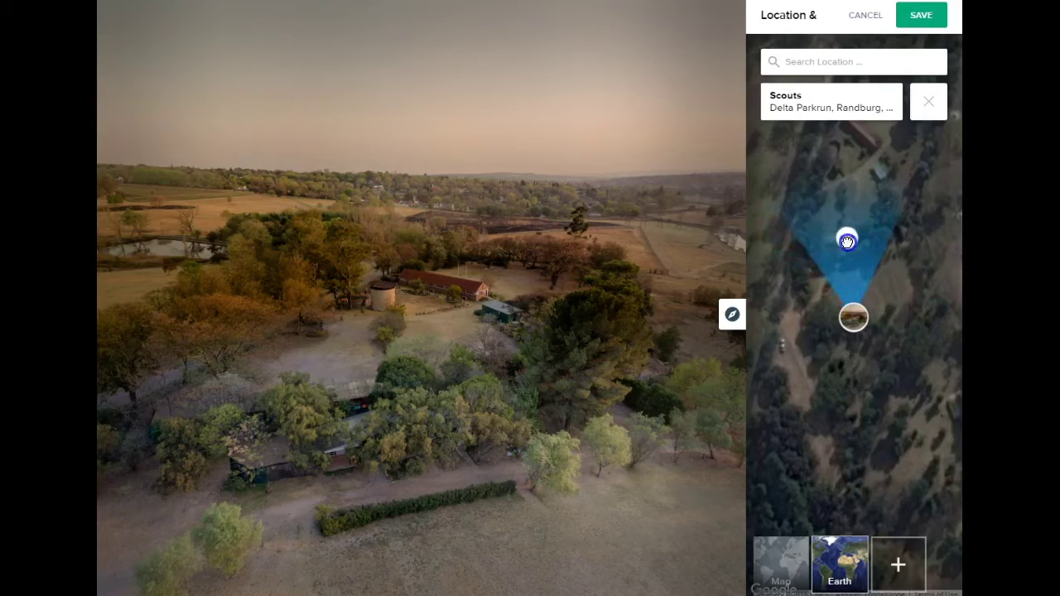
left_click(922, 16)
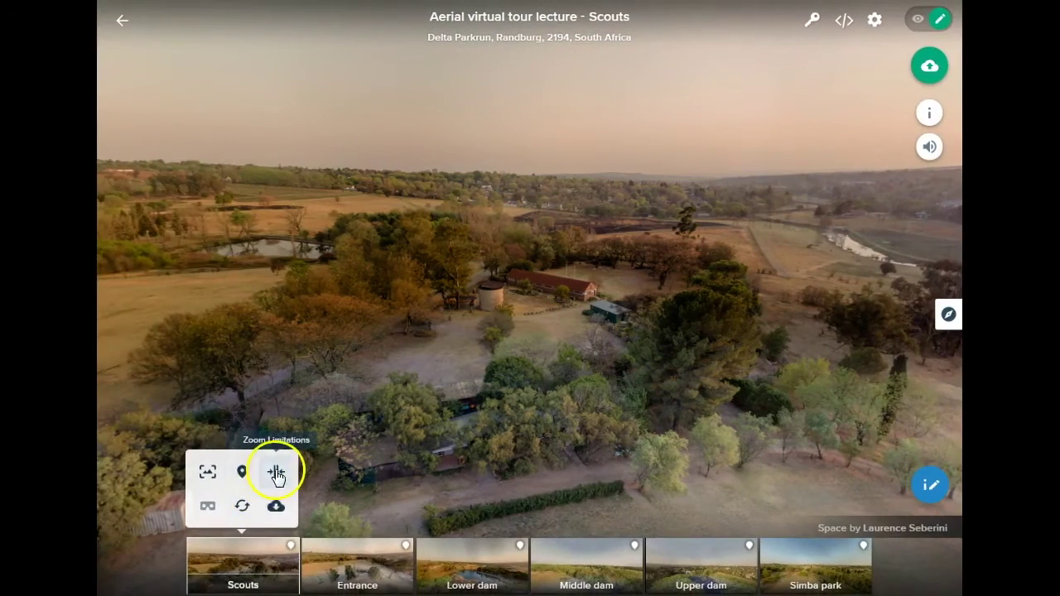
Adjust the Scouts panorama's zoom limits and bring its view slightly closer, and apply them
left_click(276, 474)
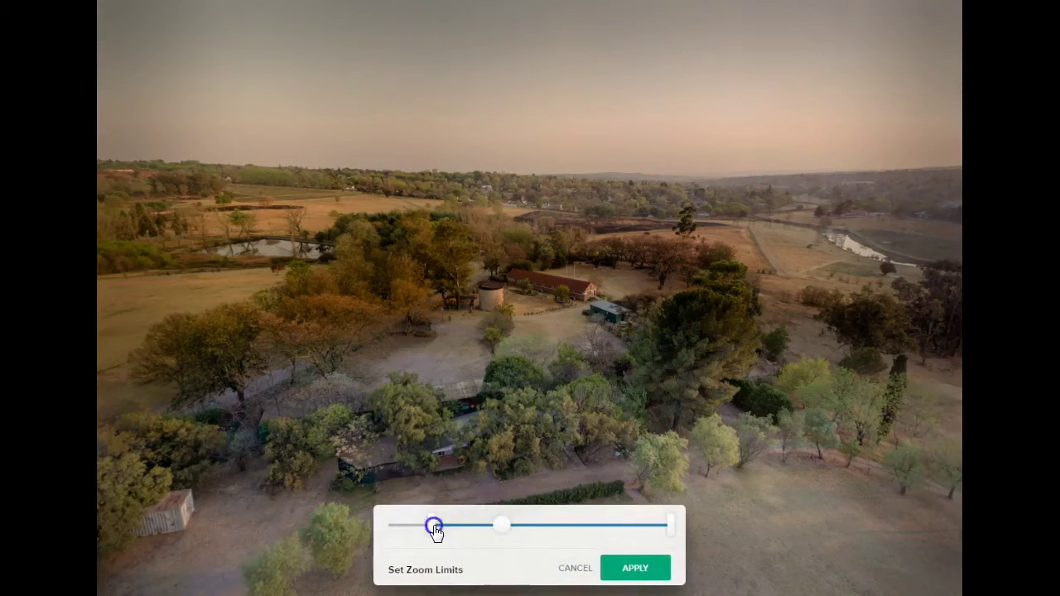
mouse_move(503, 524)
left_mouse_down()
mouse_move(395, 529)
mouse_move(485, 522)
left_mouse_up()
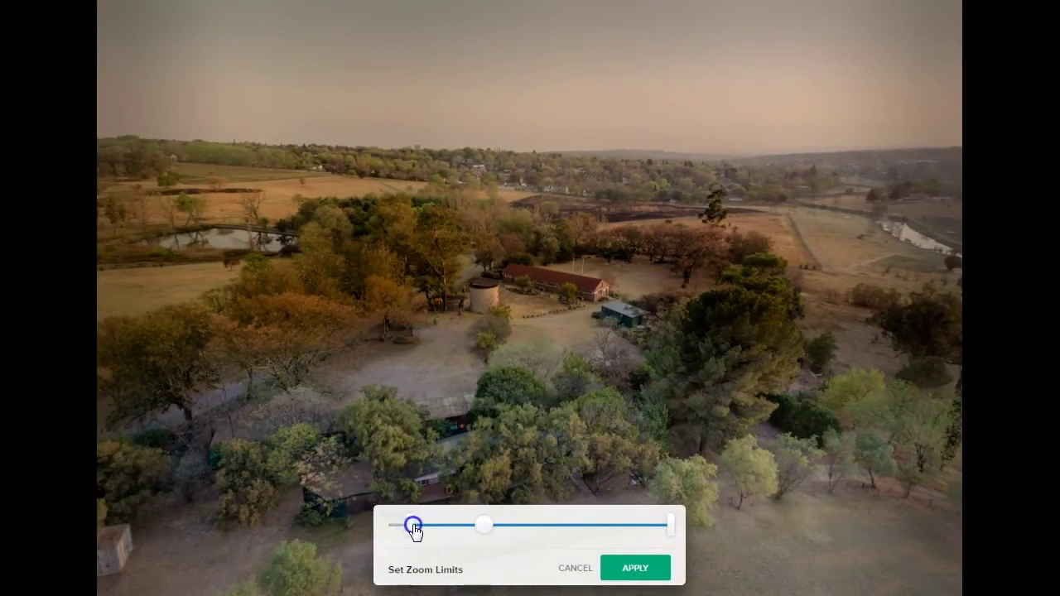
left_click(645, 572)
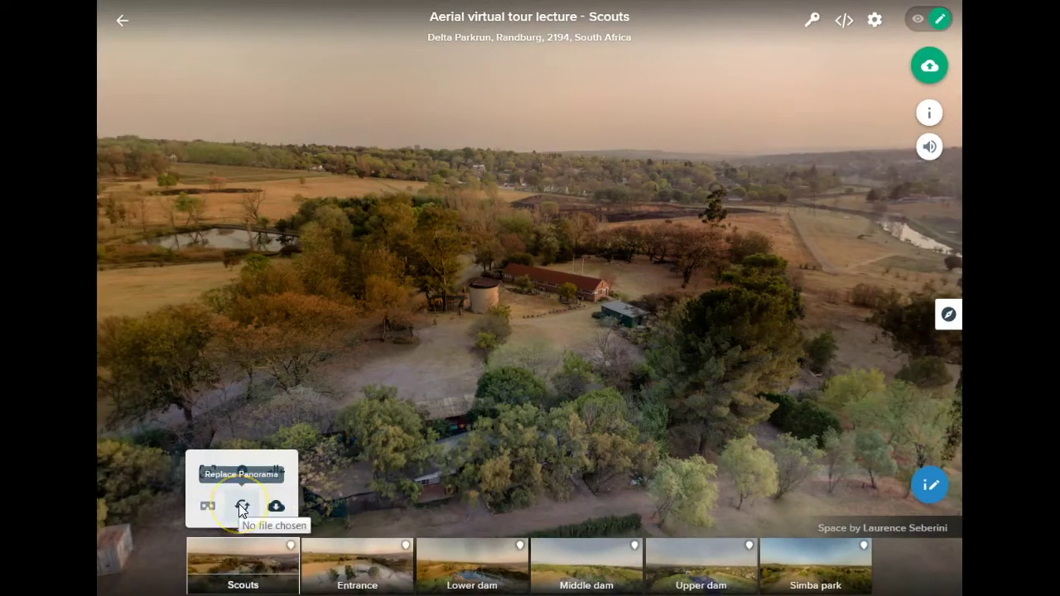
Add a portal to Lower dam above the distant pond in the Scouts panorama and save it
left_click(277, 509)
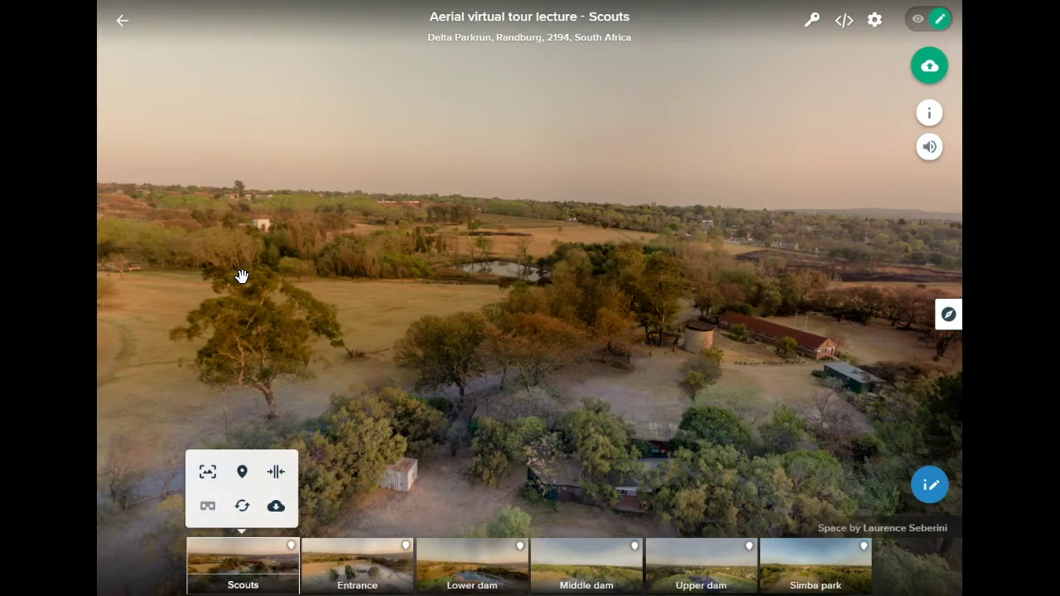
left_click_drag(530, 355, 509, 225)
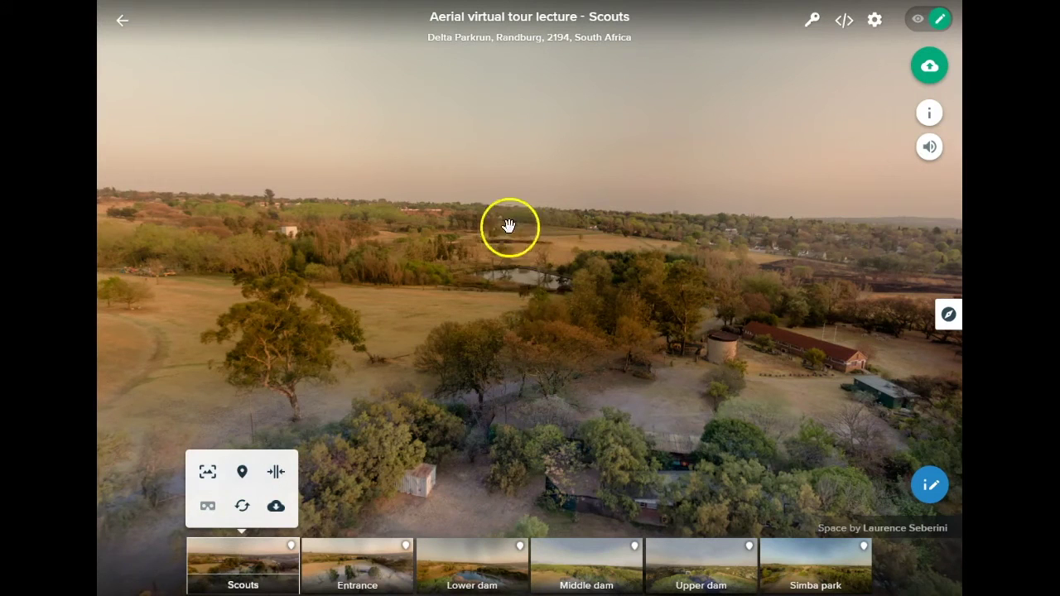
left_click_drag(476, 569, 512, 246)
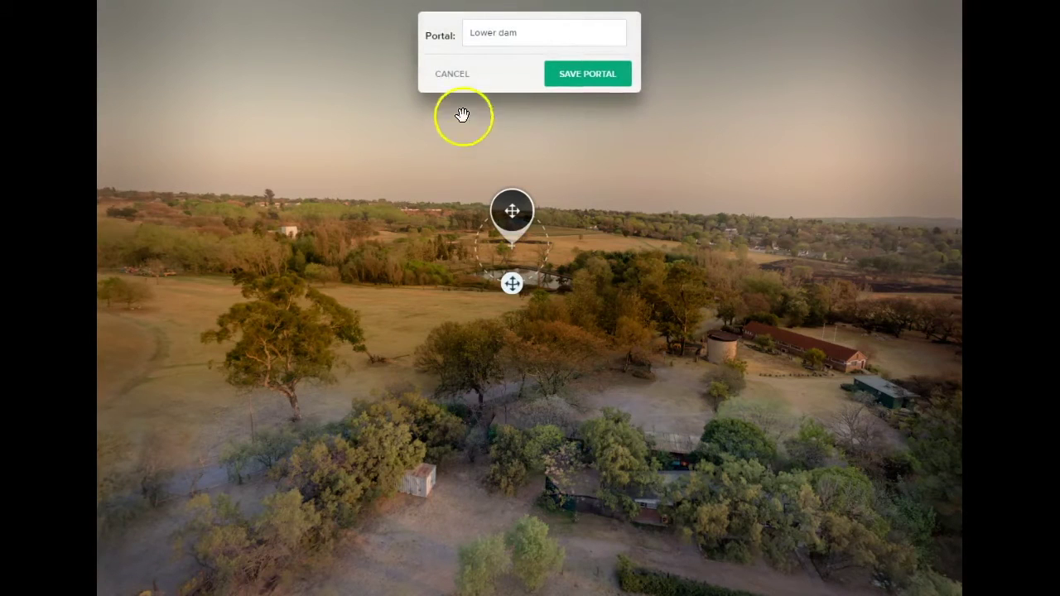
left_click(587, 76)
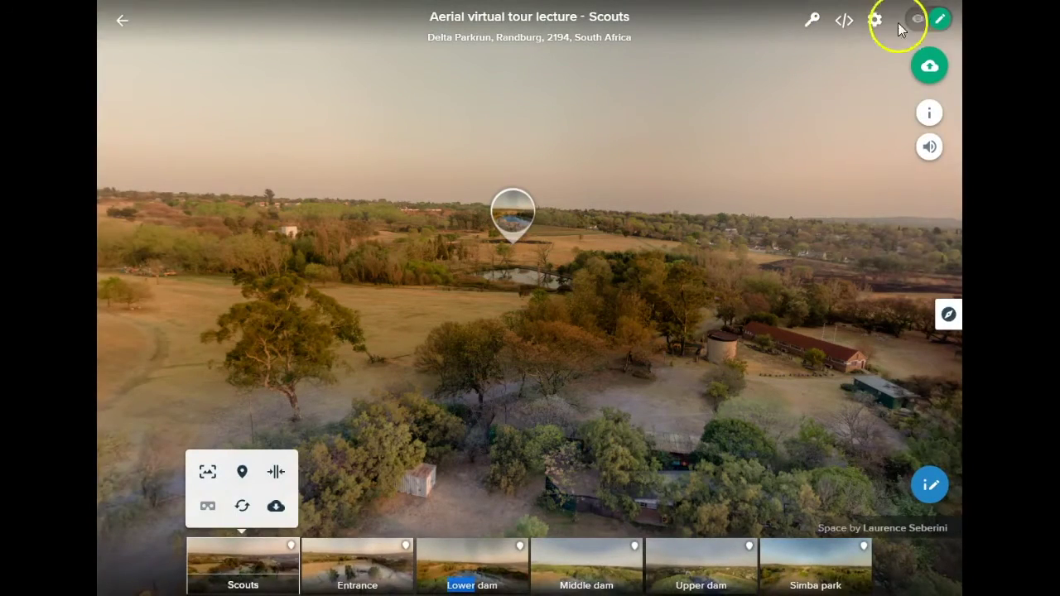
Preview the tour, follow the new portal to the Lower dam panorama, and return to editing there
left_click(919, 23)
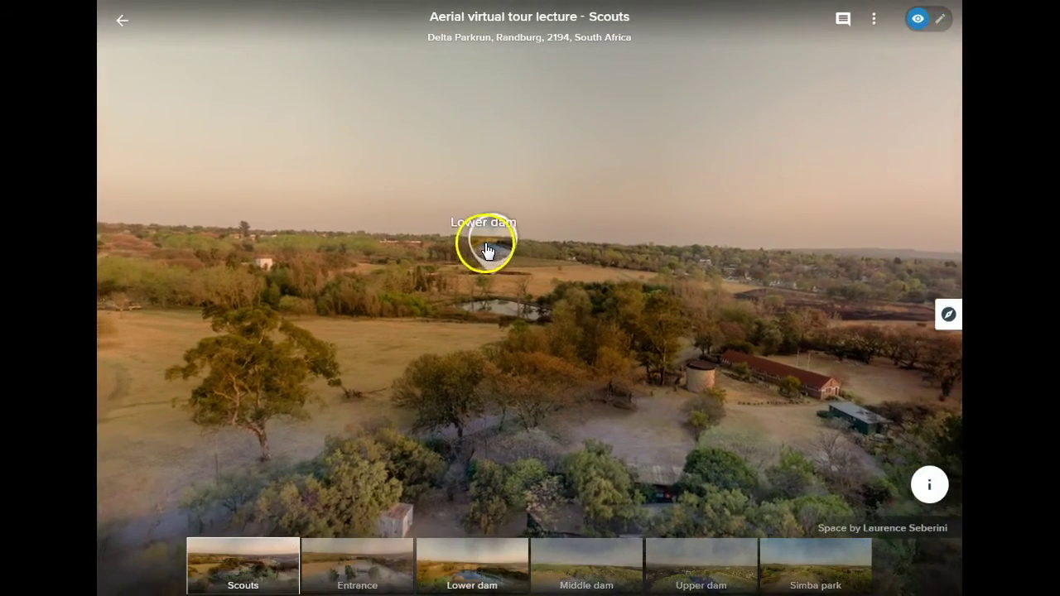
left_click(486, 247)
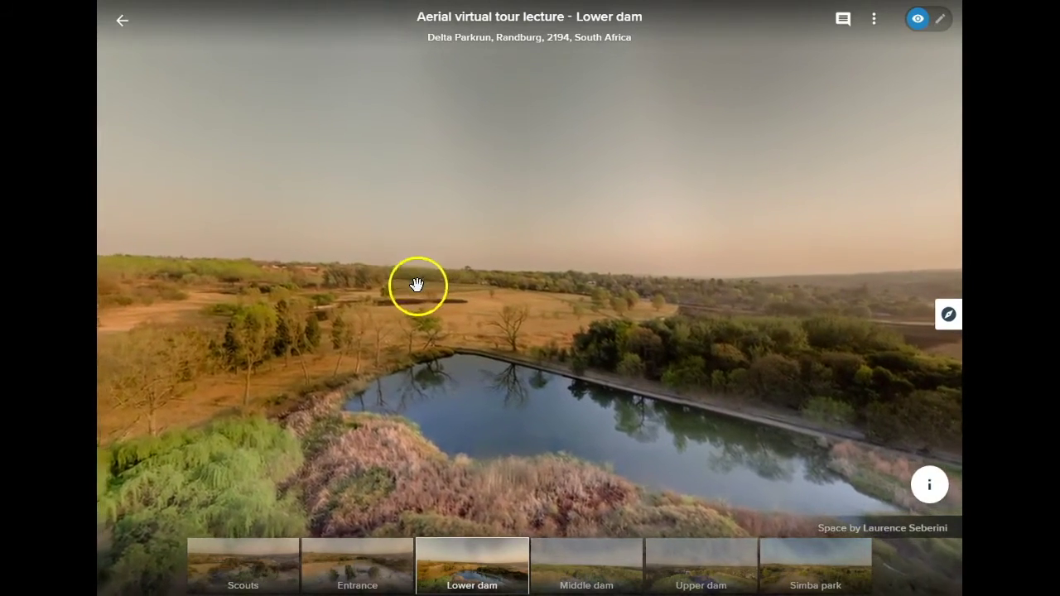
left_click(939, 20)
Add a portal to Scouts above the distant dark tree line in the Lower dam panorama and save it
left_click_drag(770, 190, 637, 215)
left_click_drag(625, 180, 310, 185)
left_click_drag(561, 179, 592, 177)
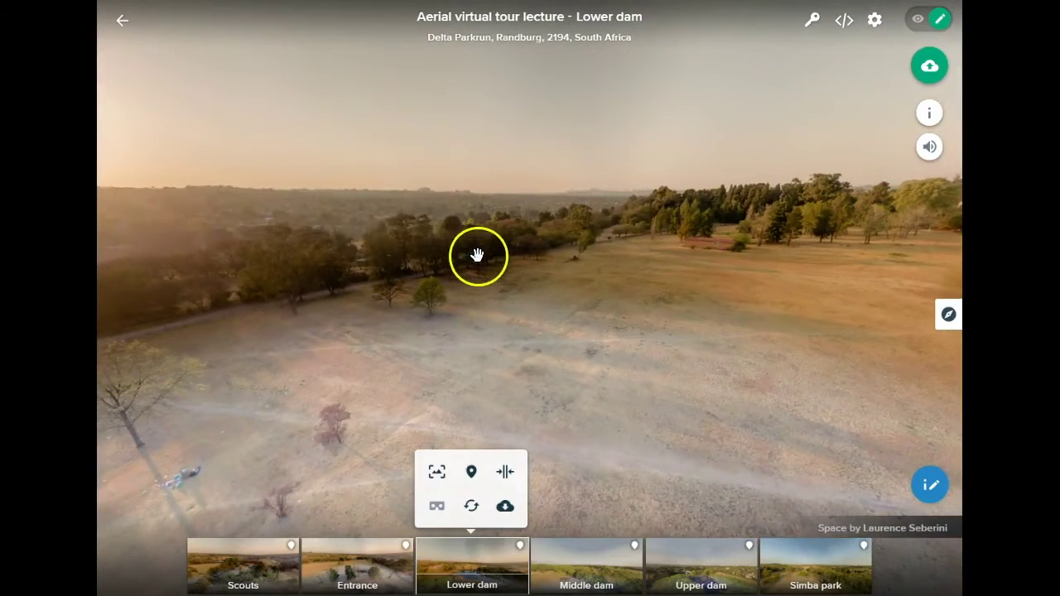
left_click_drag(255, 560, 468, 205)
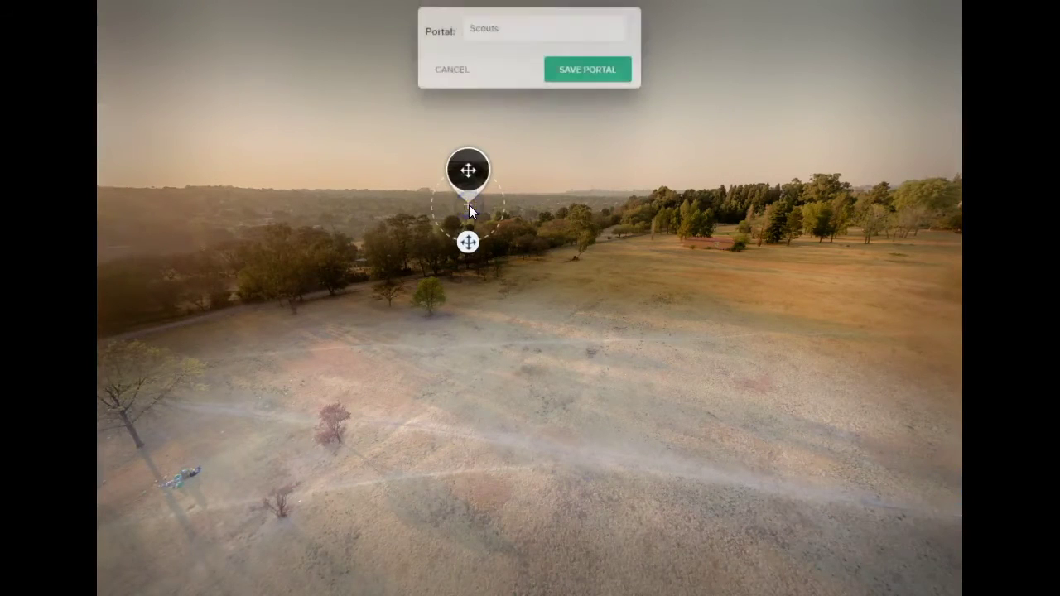
left_click(581, 73)
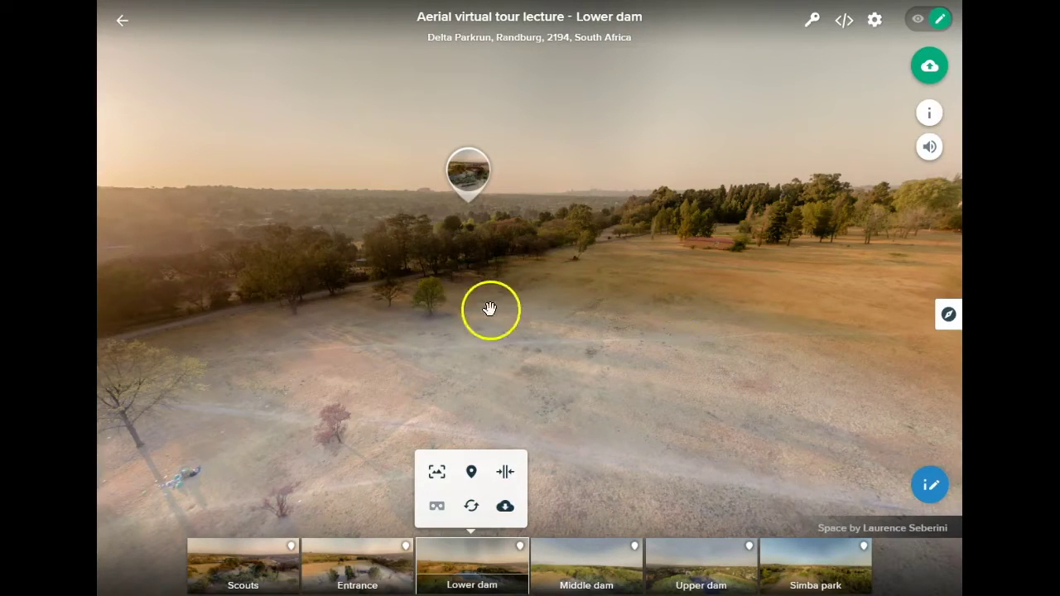
Add a portal to Entrance at the trees beyond the open field in the Lower dam panorama and save it
left_click_drag(428, 300, 277, 307)
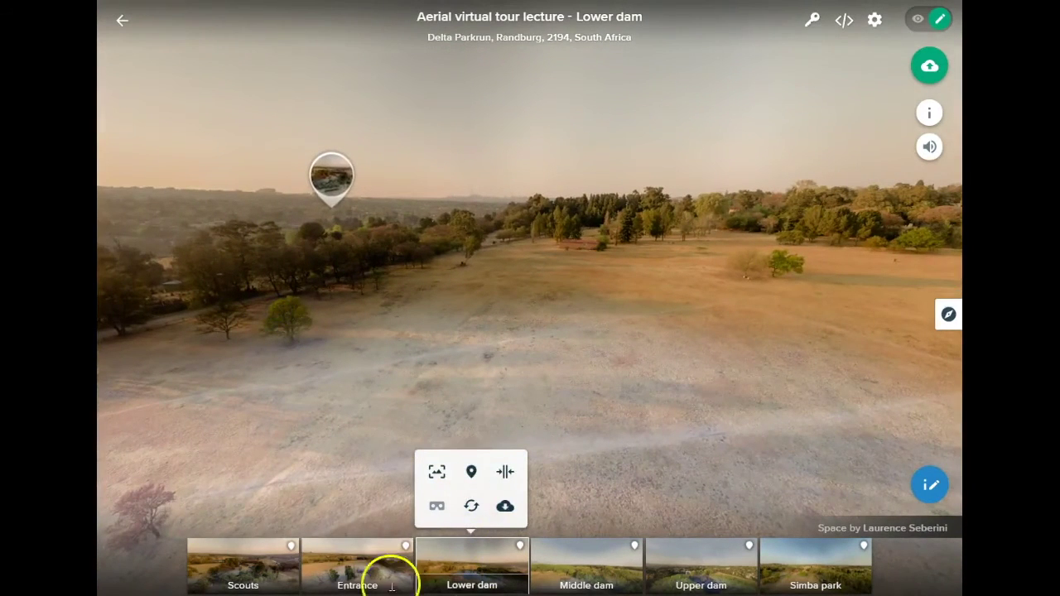
left_click_drag(360, 561, 593, 217)
left_click(597, 74)
Add a portal to Simba park where the open field meets the woodland in the Lower dam panorama and save it
left_click_drag(771, 374, 297, 372)
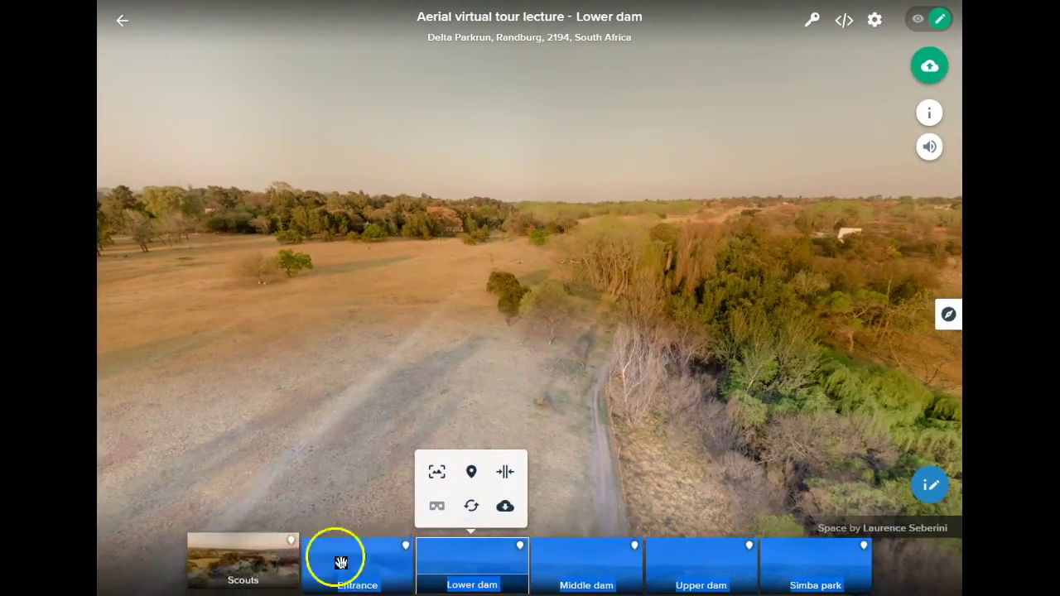
left_click_drag(804, 560, 561, 249)
left_click(608, 88)
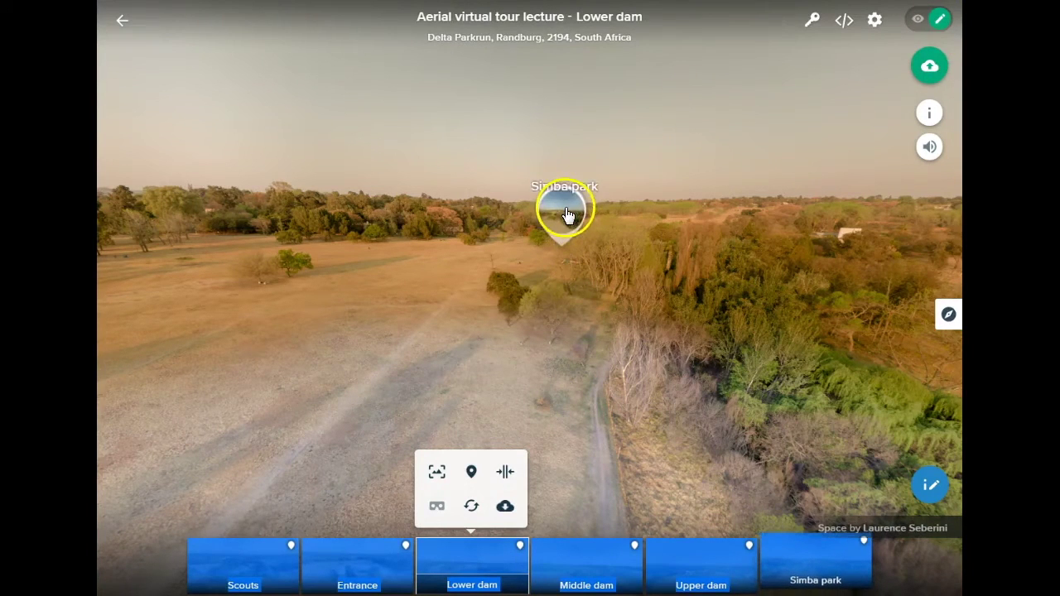
Open the Simba park panorama and add saved portals to Middle dam and Upper dam near the horizon beyond the open field
left_click(814, 570)
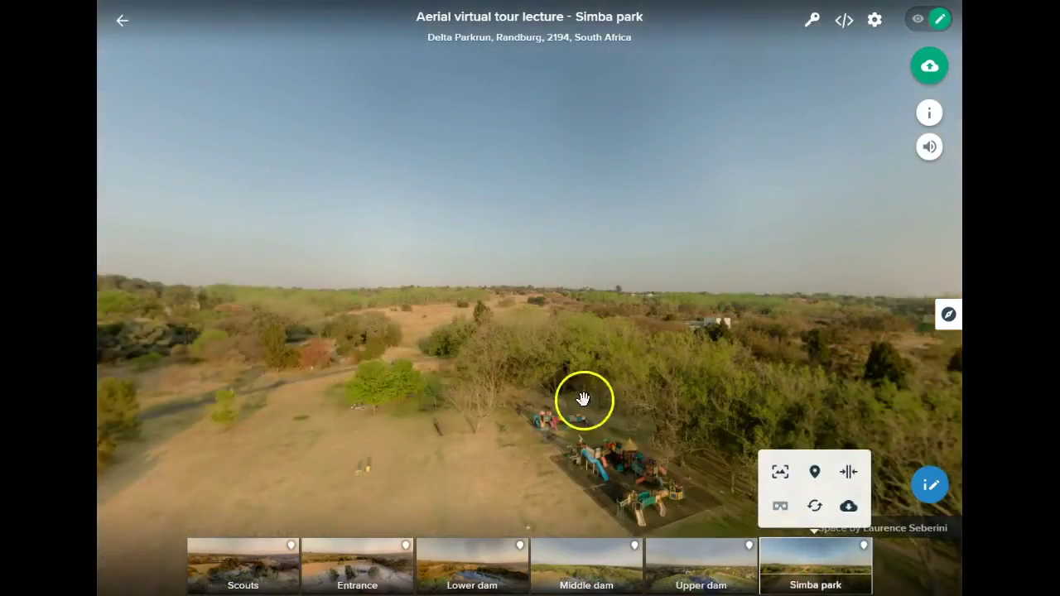
left_click_drag(583, 399, 662, 373)
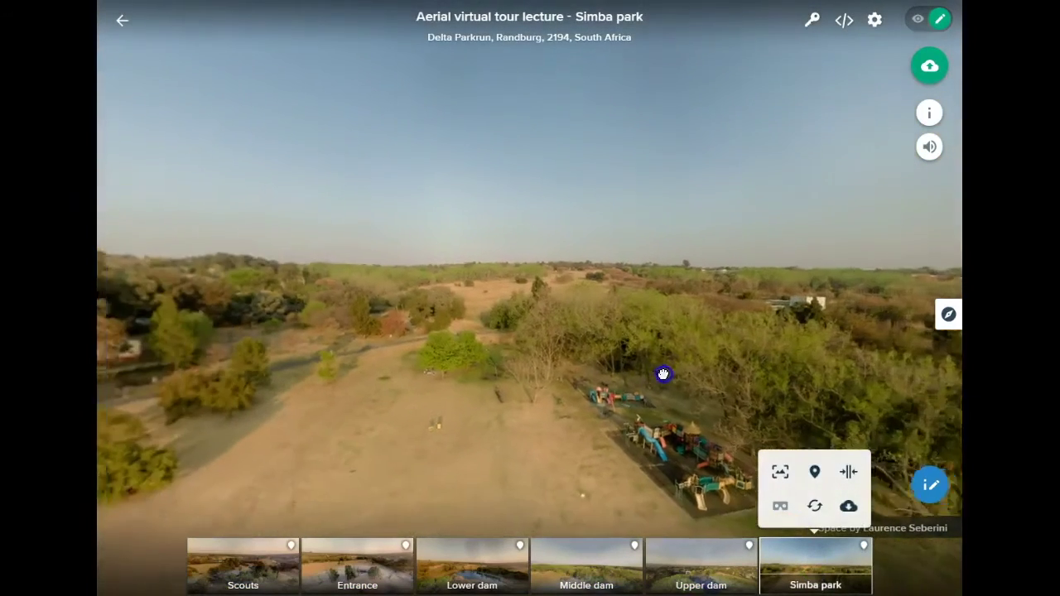
left_click_drag(598, 582, 363, 301)
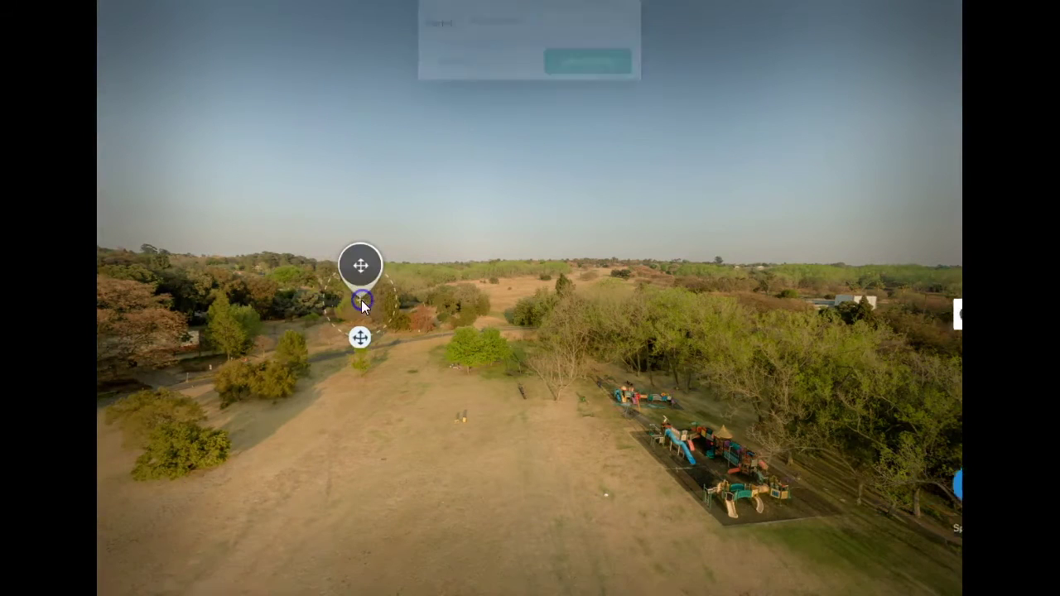
left_click(604, 81)
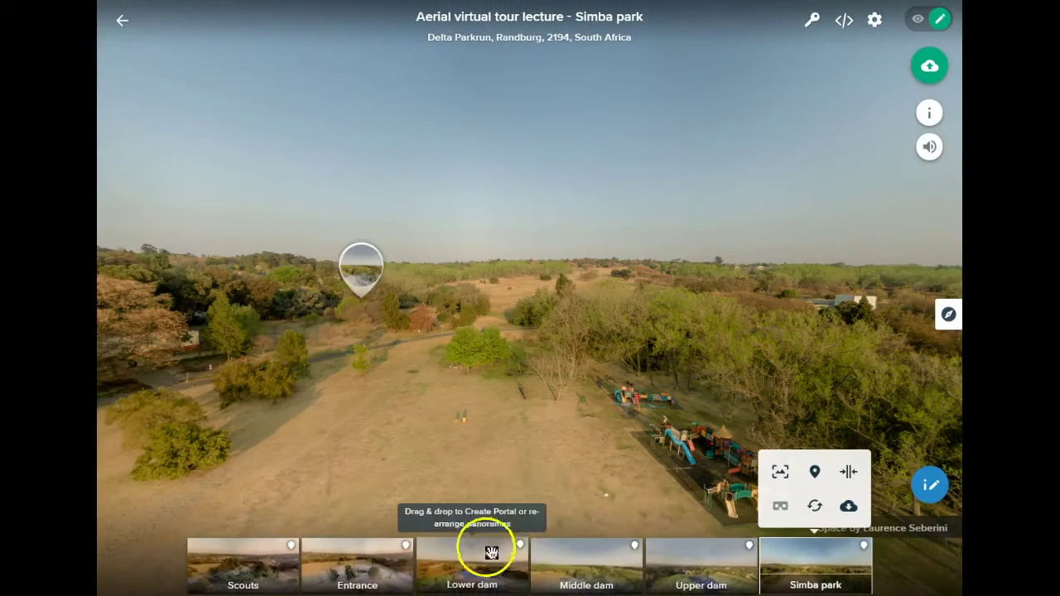
left_click_drag(705, 568, 435, 258)
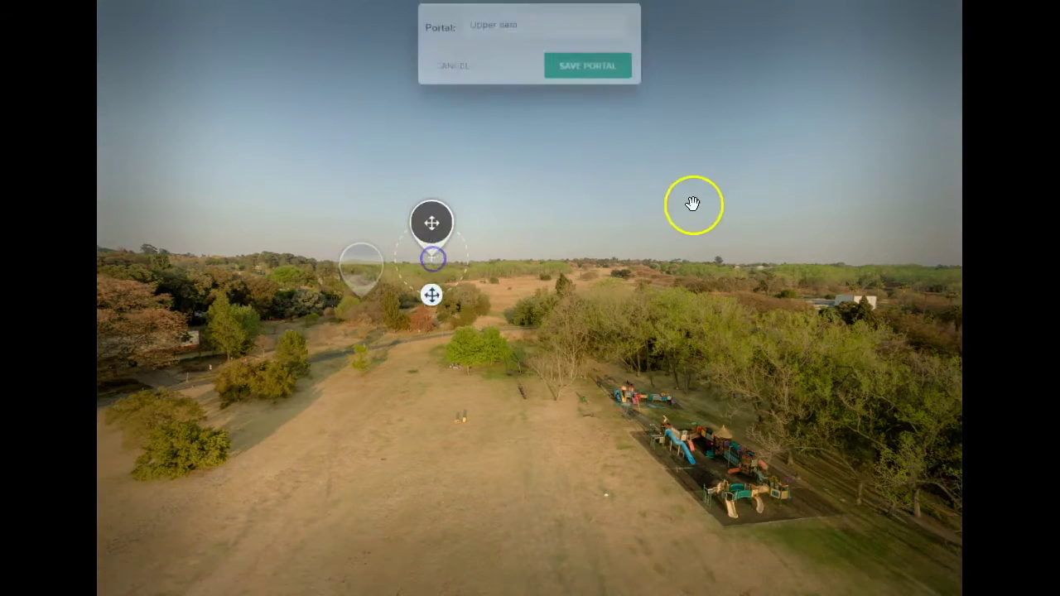
left_click(596, 77)
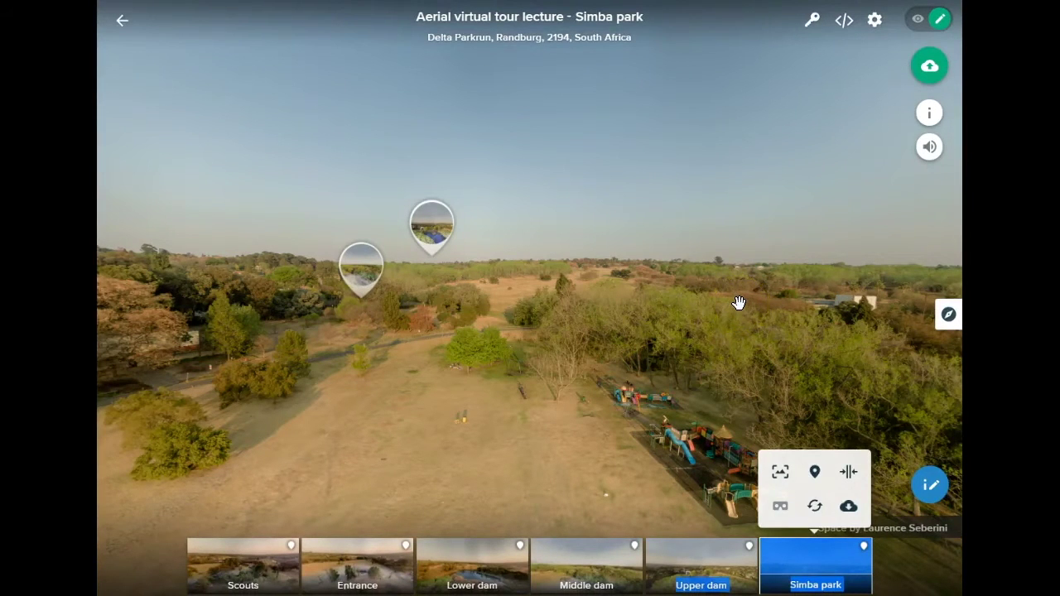
Add a portal to Lower dam above the far end of the woodland in the Simba park panorama and save it
left_click_drag(760, 309, 426, 293)
left_click_drag(611, 310, 403, 307)
left_click_drag(491, 566, 497, 294)
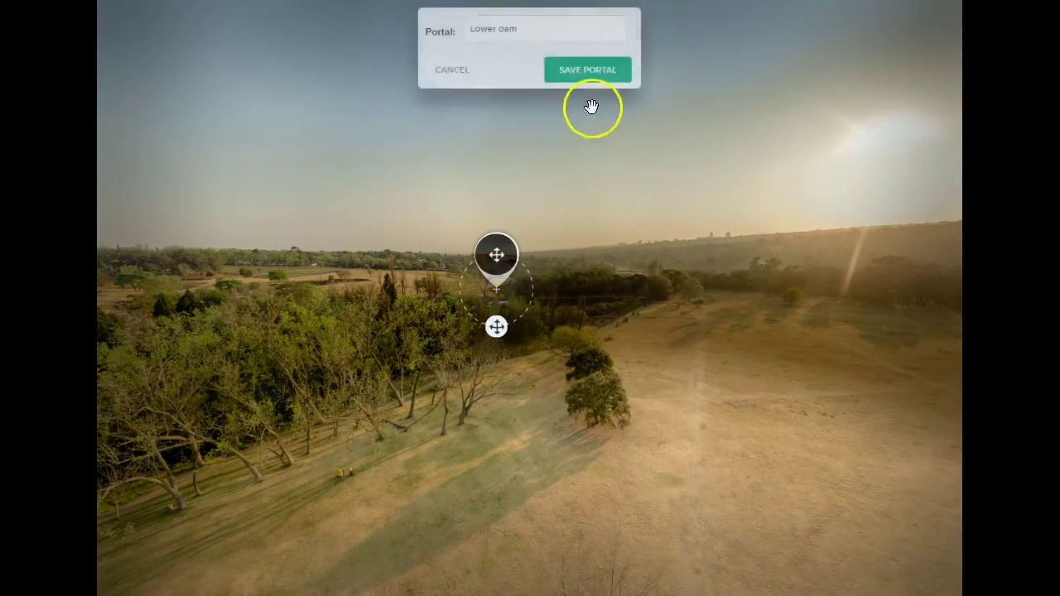
left_click(592, 76)
Add portals to Scouts on the horizon beside the sun and to Entrance over the distant trees in the Simba park panorama
left_click_drag(694, 331, 440, 327)
left_click_drag(260, 561, 570, 248)
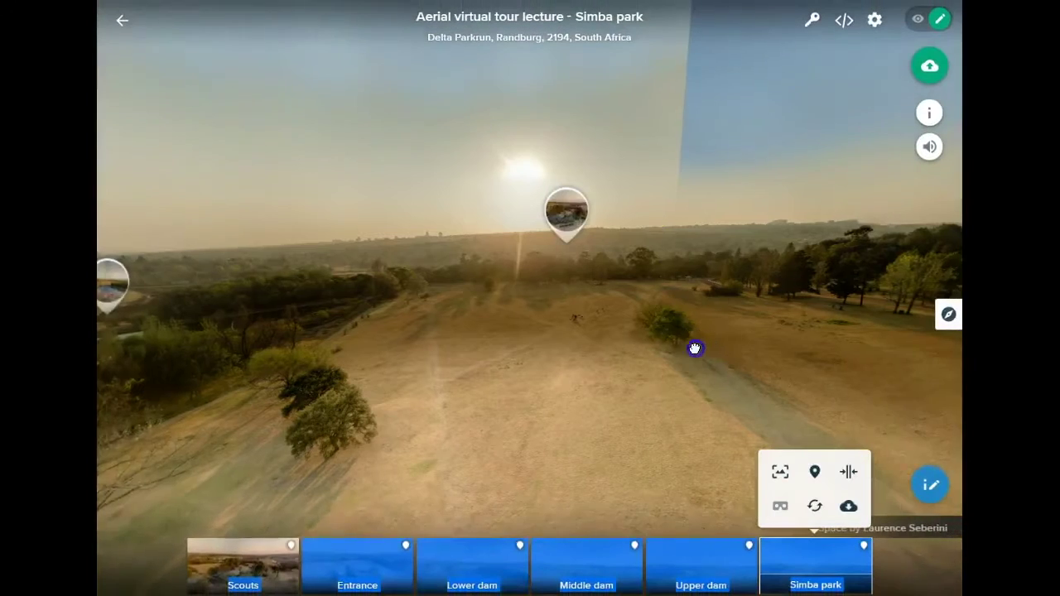
left_click_drag(694, 348, 530, 348)
left_click_drag(451, 578, 679, 256)
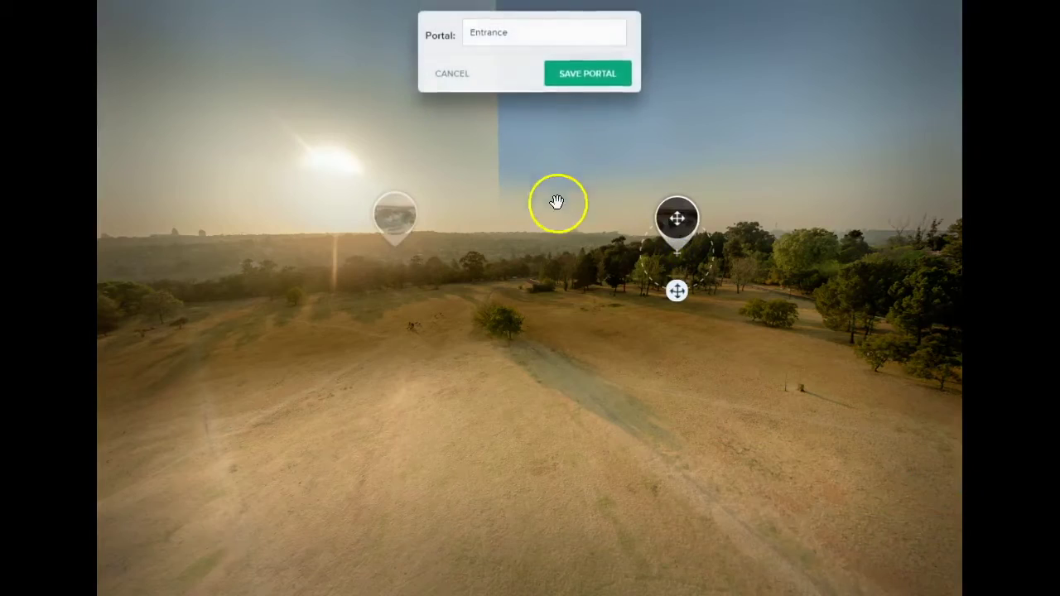
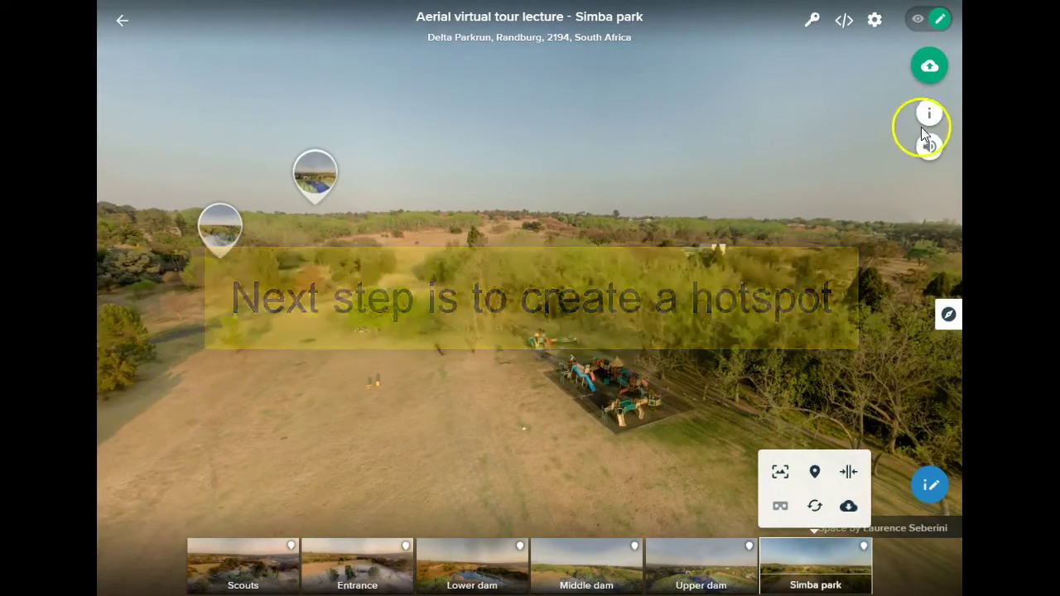
Place an info hotspot beside the playground, title it "Simba playpark" and insert the image Delta Park.jpg
left_click_drag(930, 112, 515, 319)
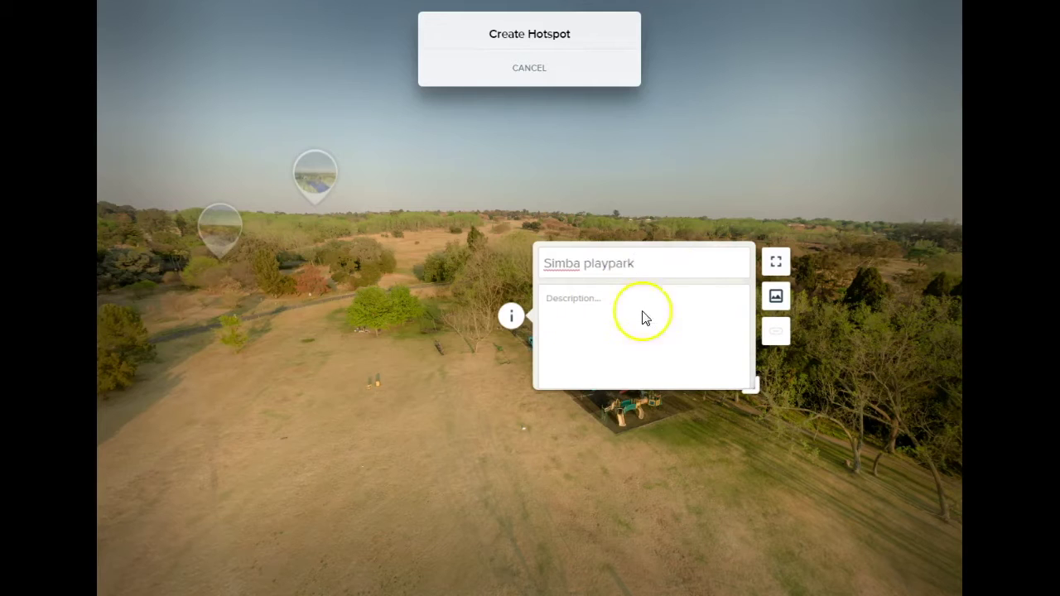
left_click(774, 300)
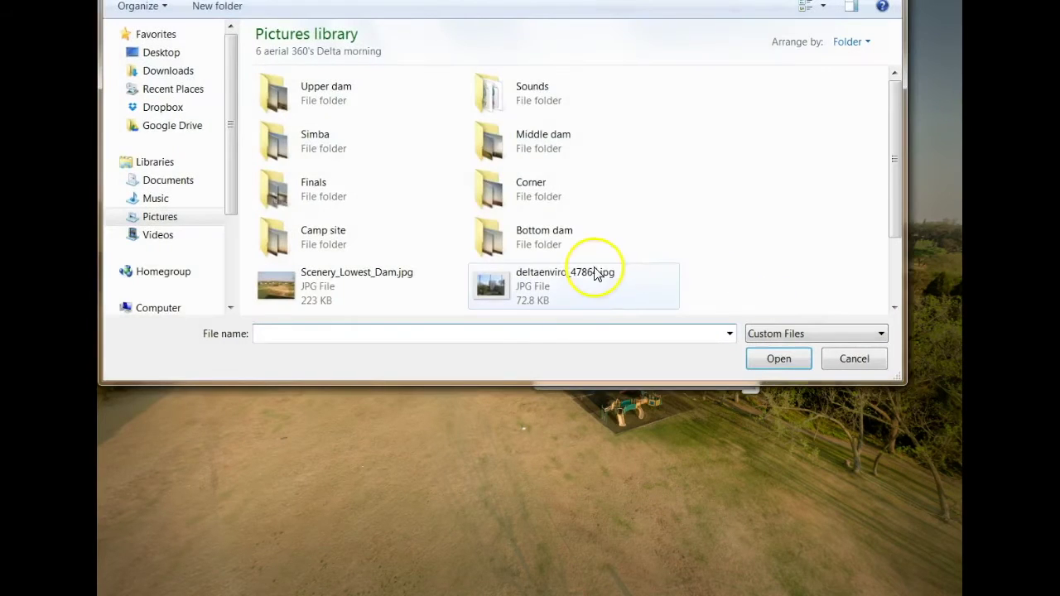
left_click(544, 238)
scroll(545, 238, "down", 2)
left_click(493, 239)
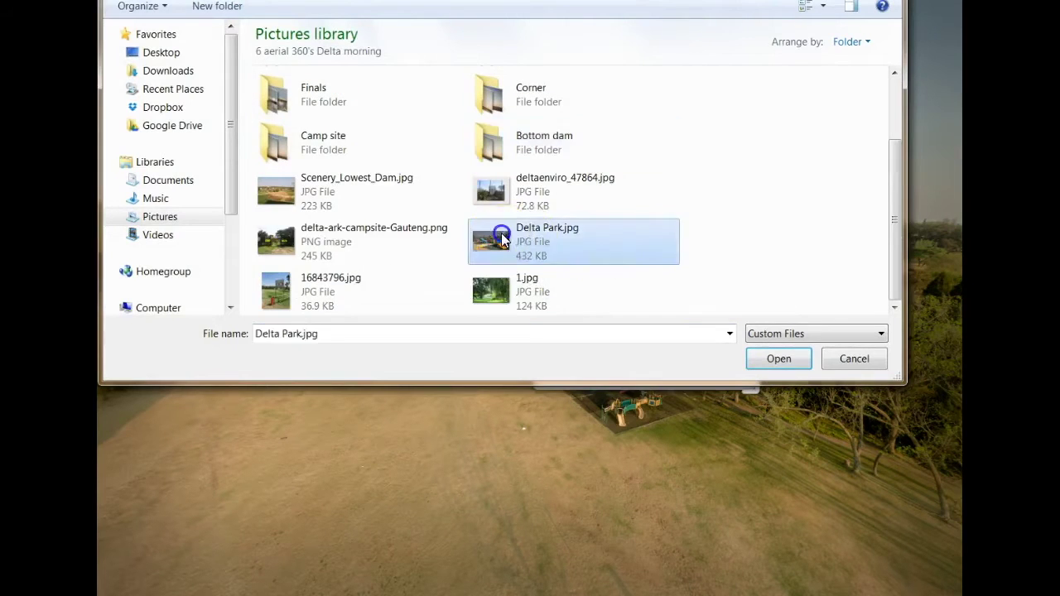
double_click(497, 236)
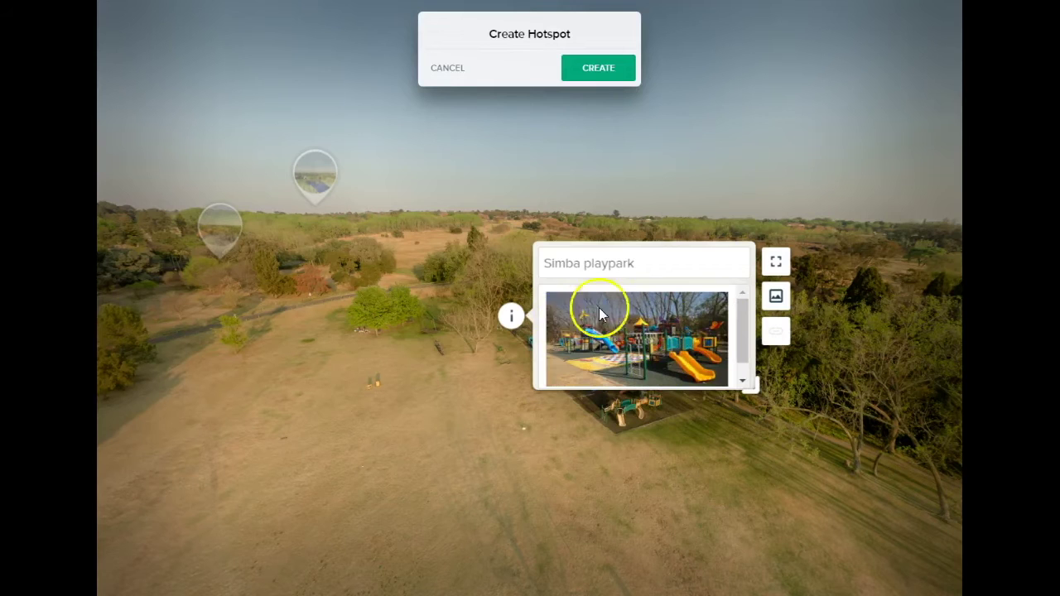
Expand the Simba playpark hotspot's content to the large size, create the hotspot, and reopen it to check its picture
left_click(774, 262)
left_click(594, 70)
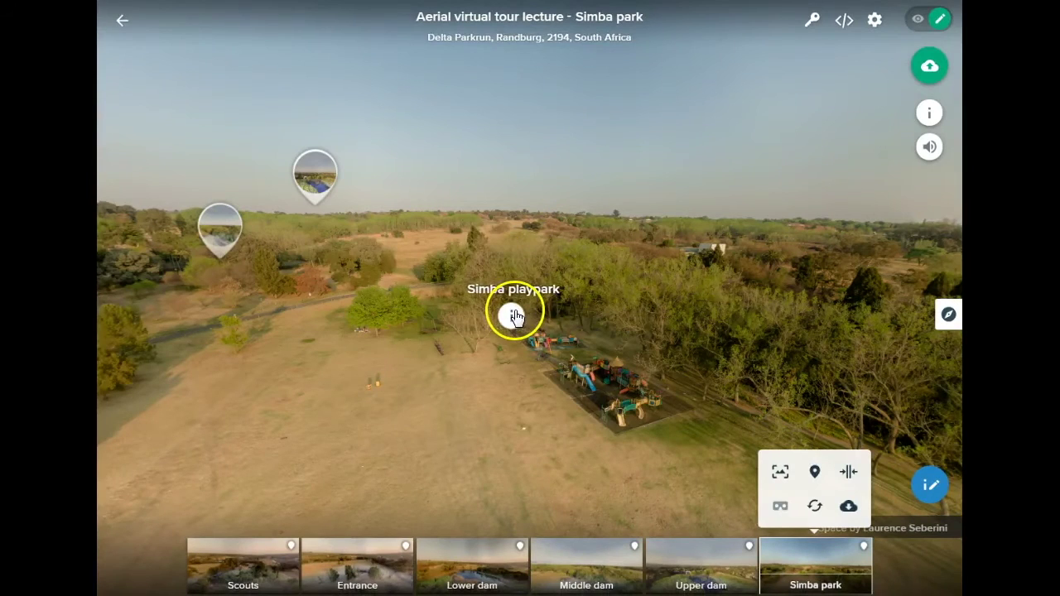
left_click(516, 316)
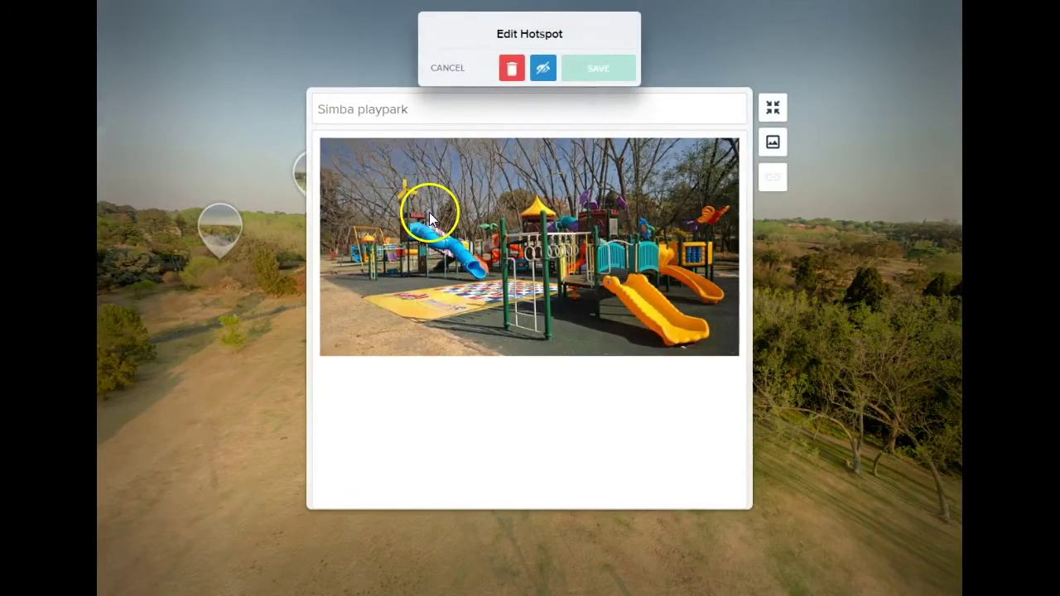
left_click(440, 66)
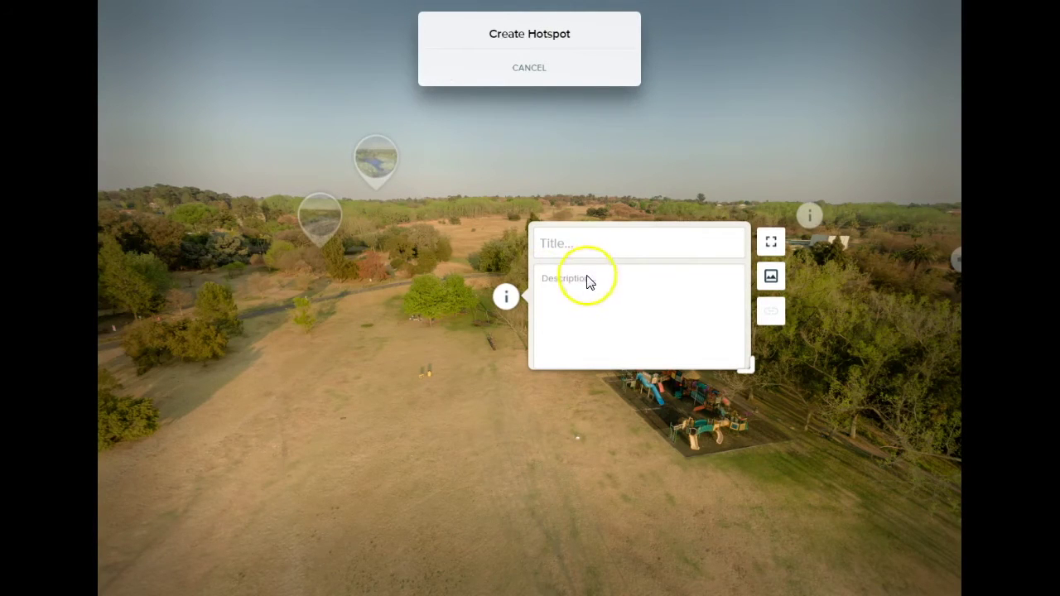
Create a large hotspot titled "Video demo" containing the pasted playground video link, and switch the tour to preview
key("ctrl+v")
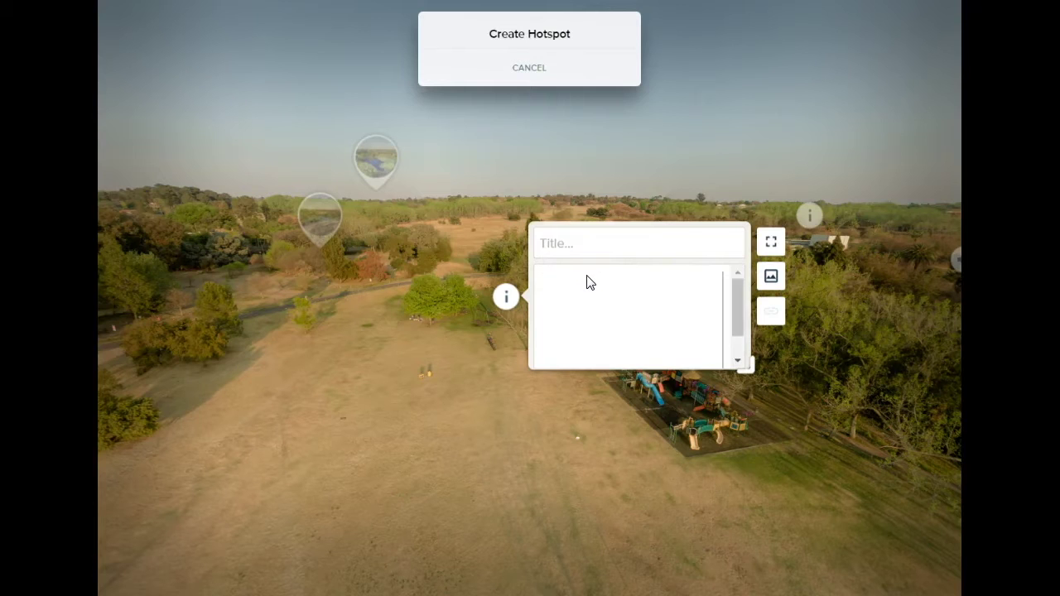
left_click(581, 250)
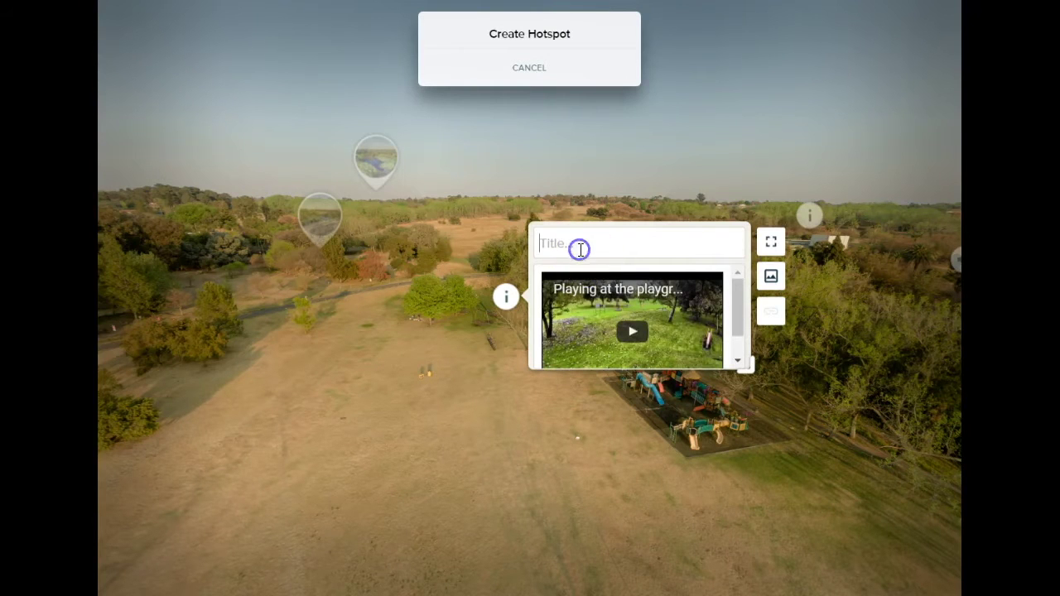
type("Video demo")
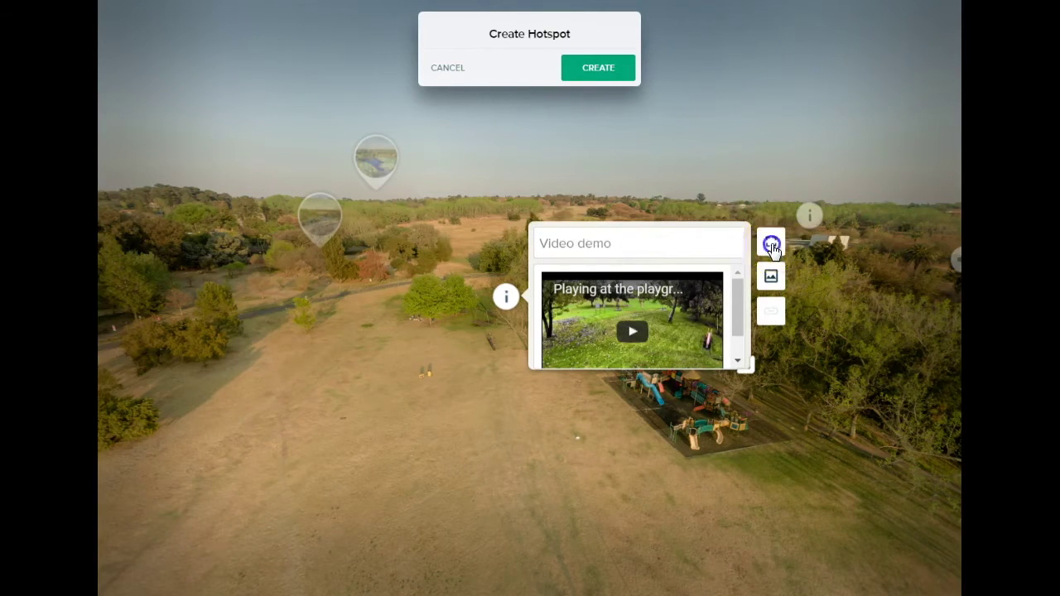
left_click(771, 241)
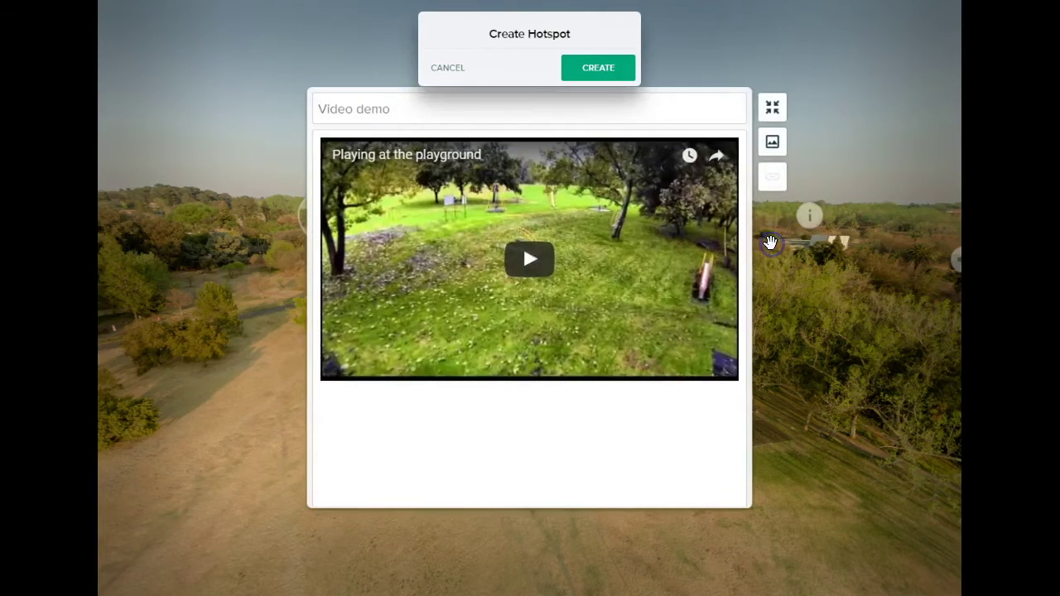
left_click(599, 70)
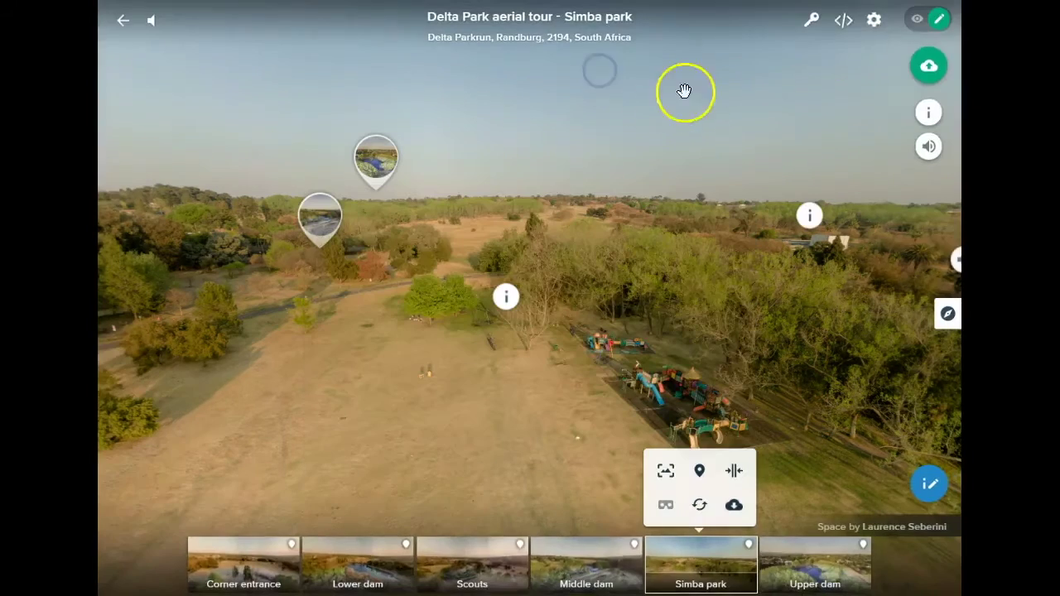
left_click(925, 25)
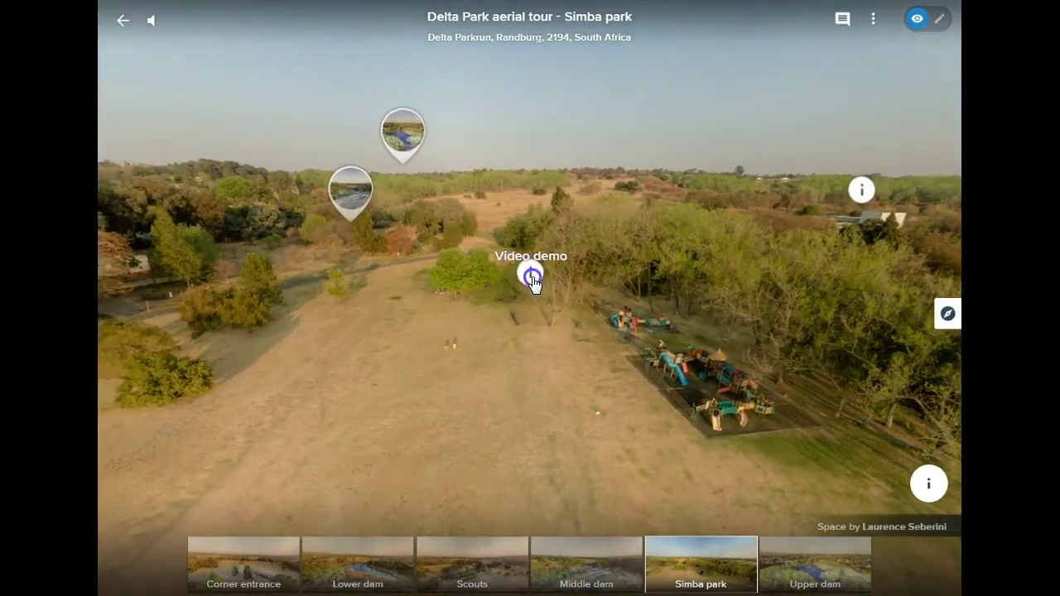
Open the Video demo hotspot in the Simba park preview and play its video
left_click(531, 276)
left_click(531, 310)
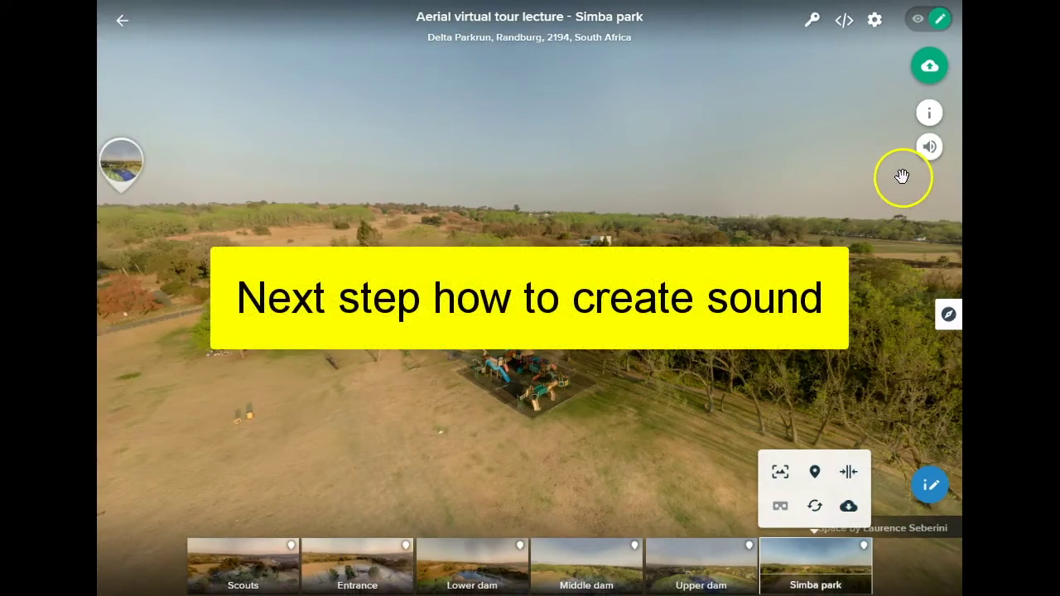
Place a sound hotspot over the trees behind the Simba park playground and upload Pigeon-noise.Mp3 to it
left_click(930, 146)
mouse_move(929, 147)
left_mouse_down()
mouse_move(793, 156)
mouse_move(613, 208)
mouse_move(573, 241)
mouse_move(569, 271)
left_mouse_up()
left_click(214, 592)
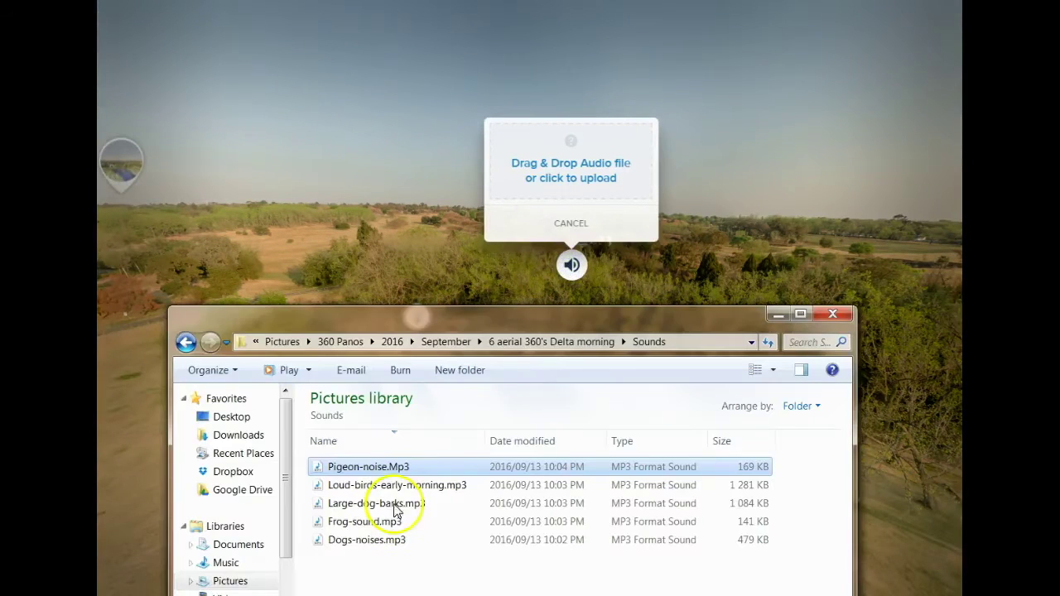
left_click_drag(385, 474, 567, 186)
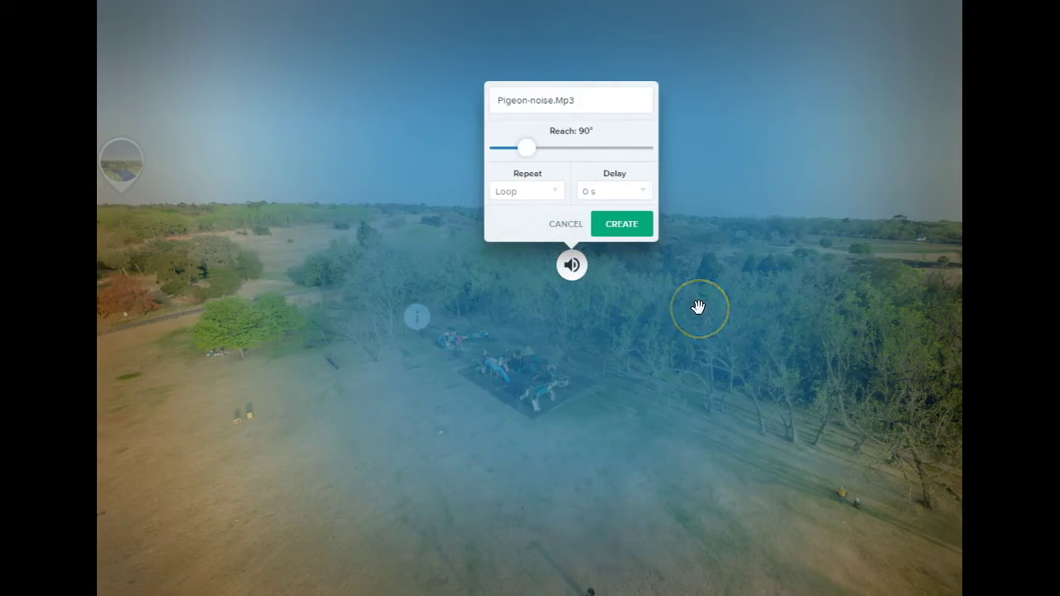
Try a 360° reach for the pigeon sound and look around the whole panorama to inspect its coverage
left_click_drag(237, 289, 225, 315)
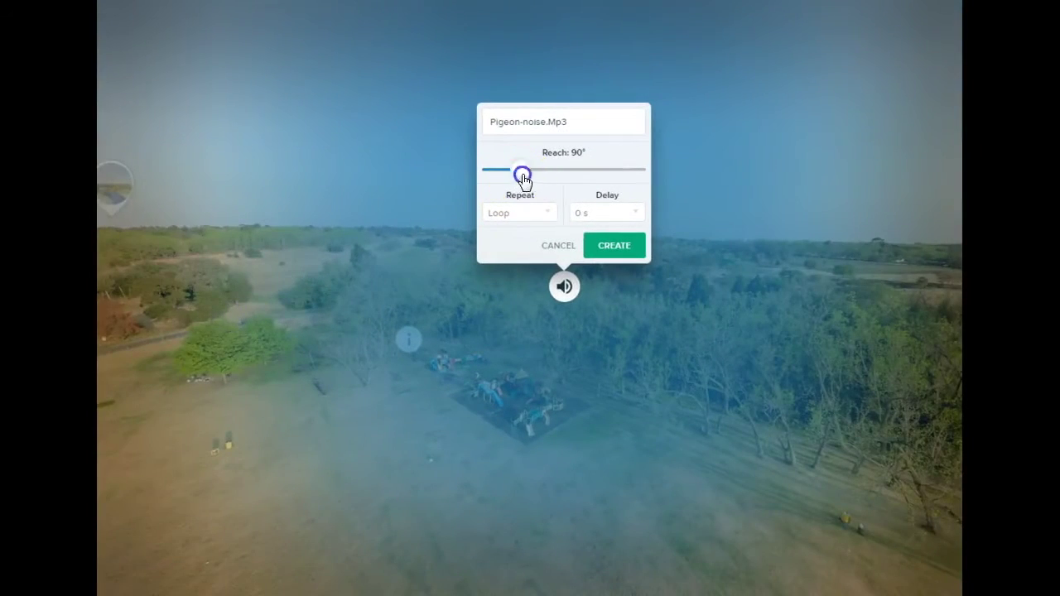
left_click_drag(522, 179, 658, 182)
left_click_drag(826, 317, 345, 330)
left_click_drag(835, 337, 436, 351)
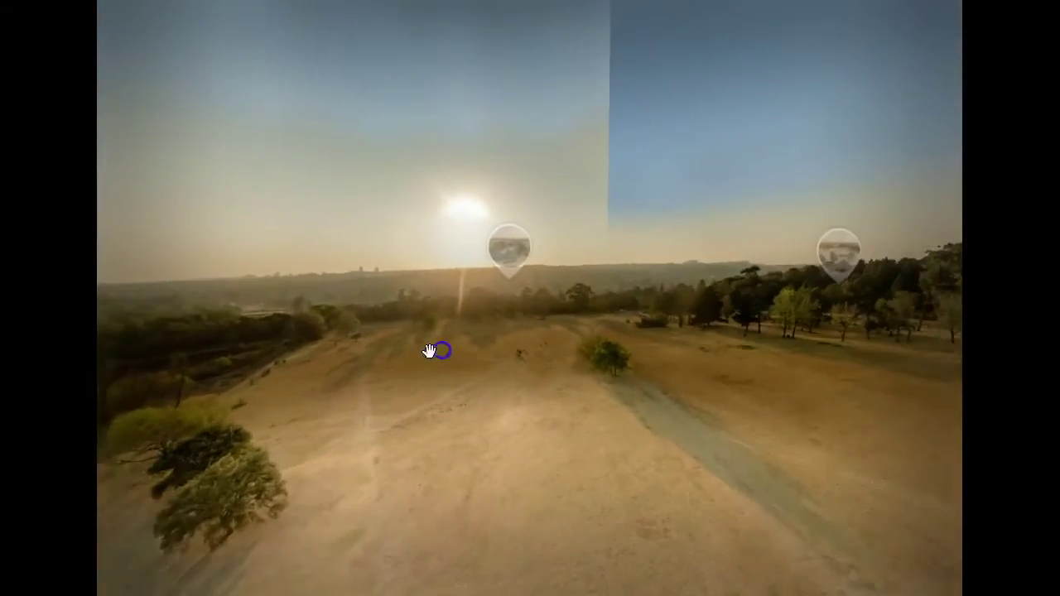
left_click_drag(757, 333, 492, 277)
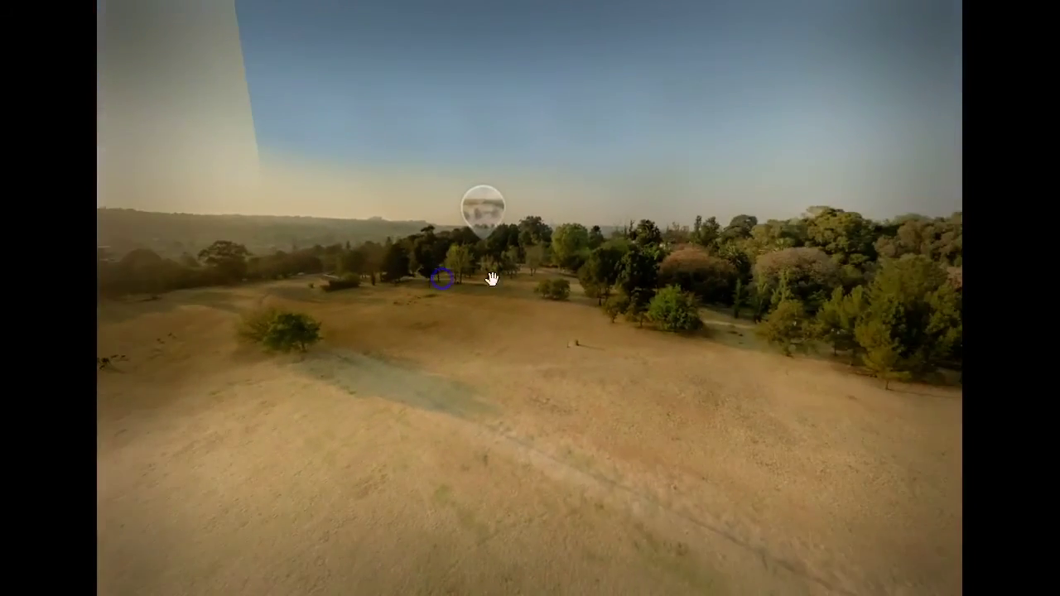
left_click_drag(696, 301, 595, 278)
left_click_drag(710, 276, 508, 308)
left_click_drag(737, 332, 454, 306)
left_click(608, 293)
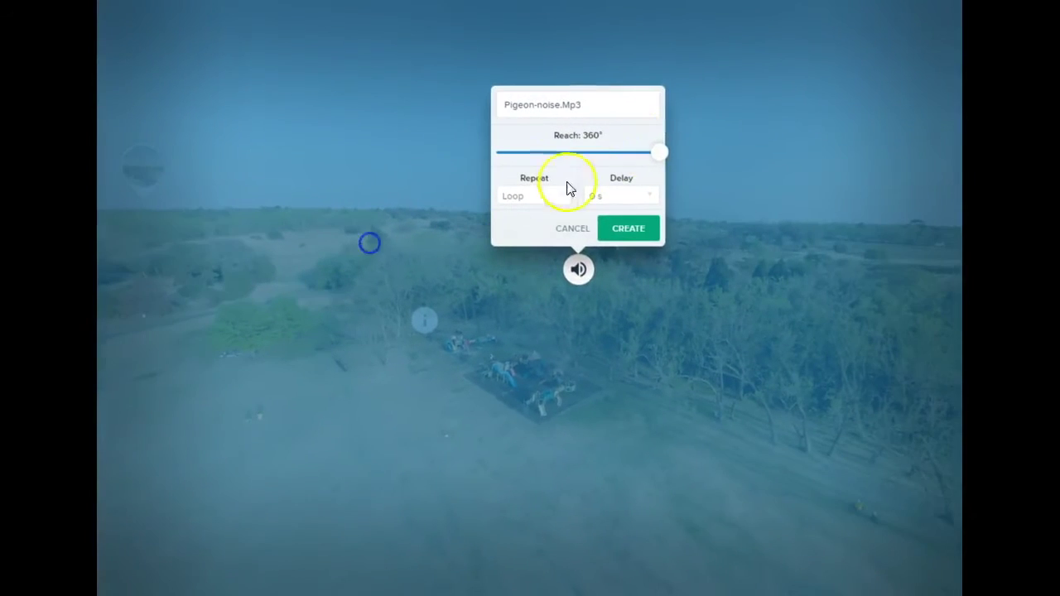
Set the pigeon sound's reach to 85° and create the sound hotspot
left_click_drag(608, 151, 528, 151)
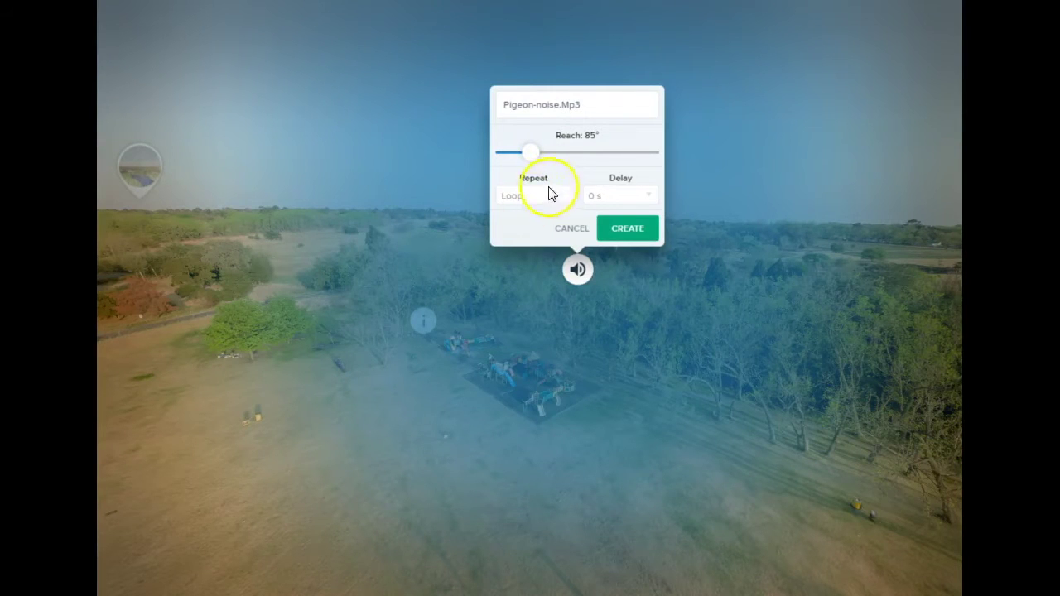
left_click(623, 227)
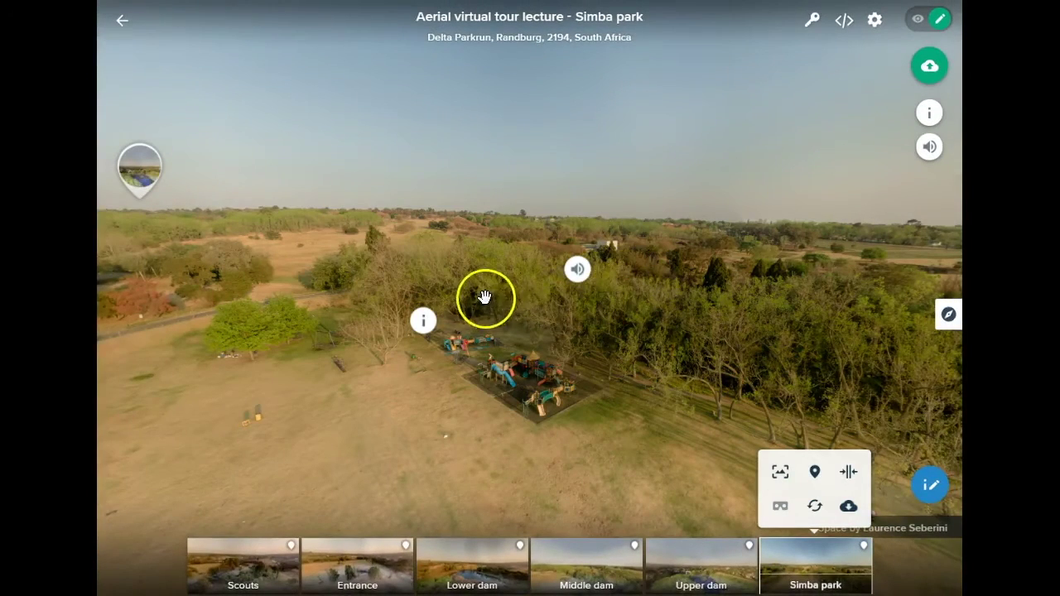
Check the new sound hotspot beside the playground and turn the tour's sound off
left_click_drag(485, 296, 539, 273)
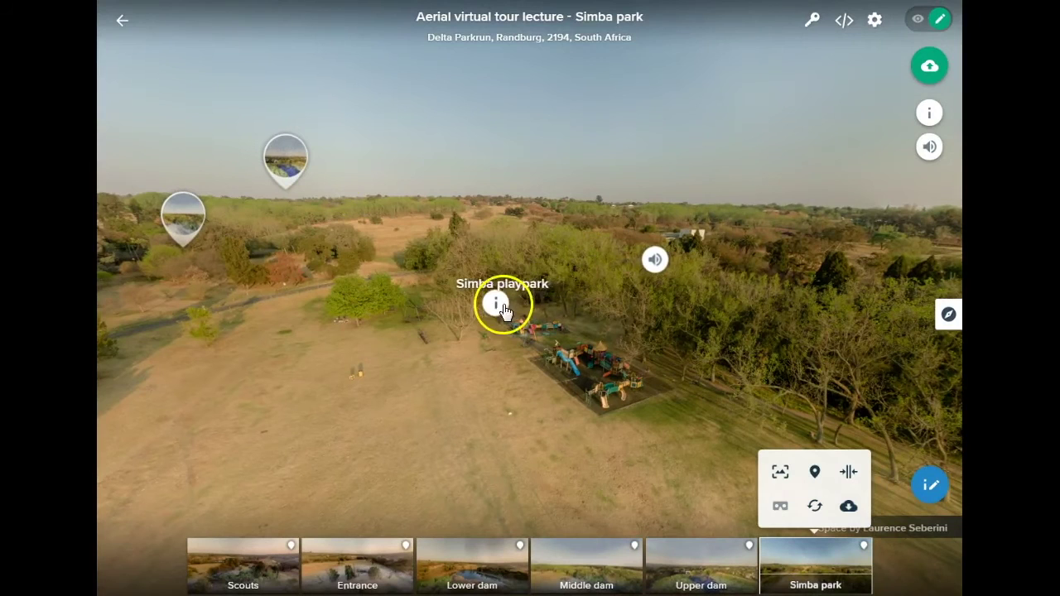
left_click(652, 262)
left_click_drag(741, 315, 670, 310)
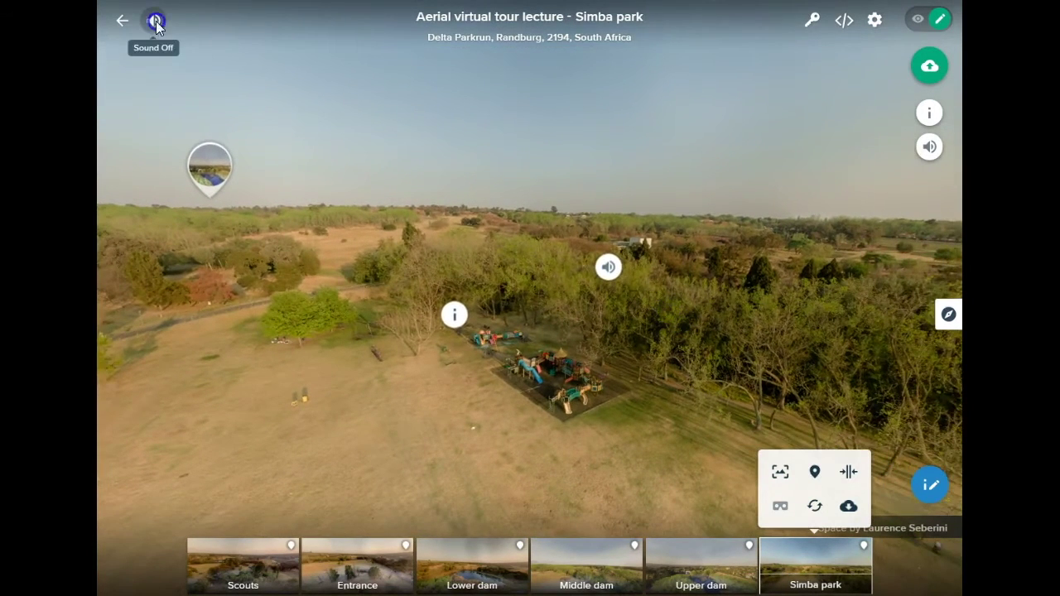
left_click(156, 22)
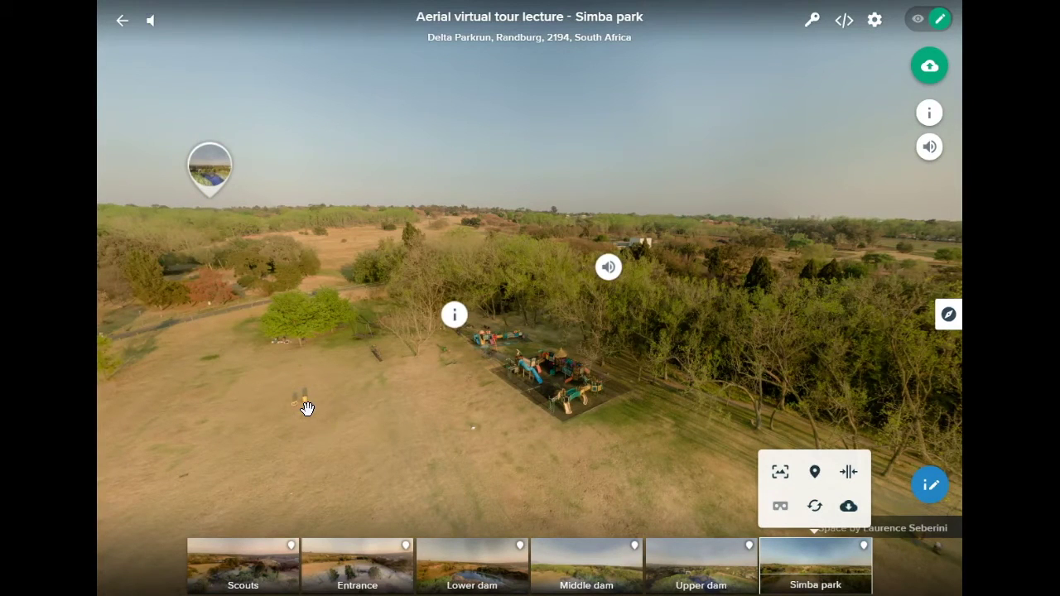
Save the space settings with the tour published and switch the tour to preview
left_click(874, 22)
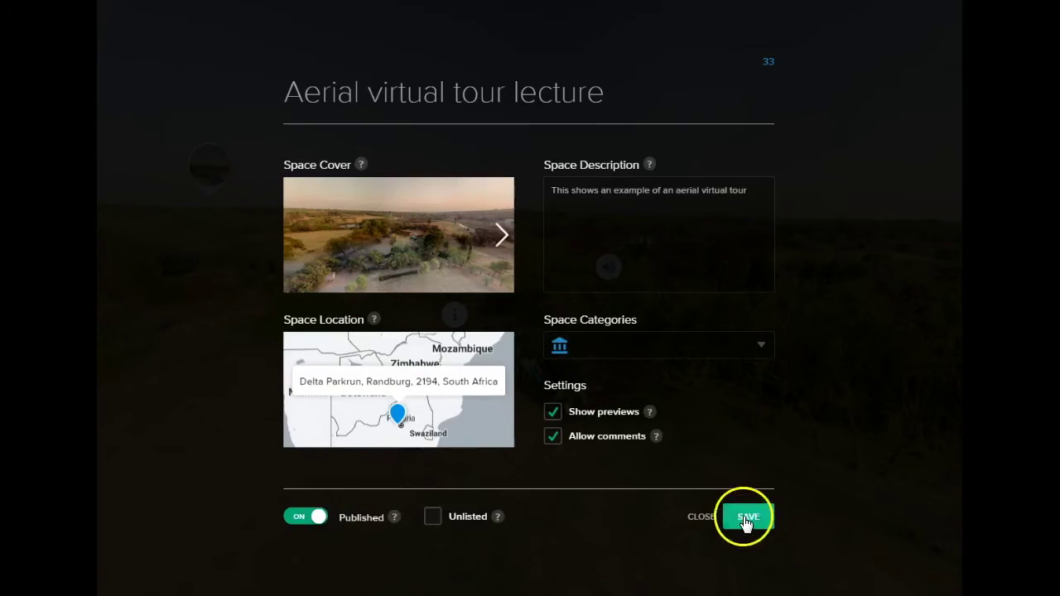
left_click(746, 519)
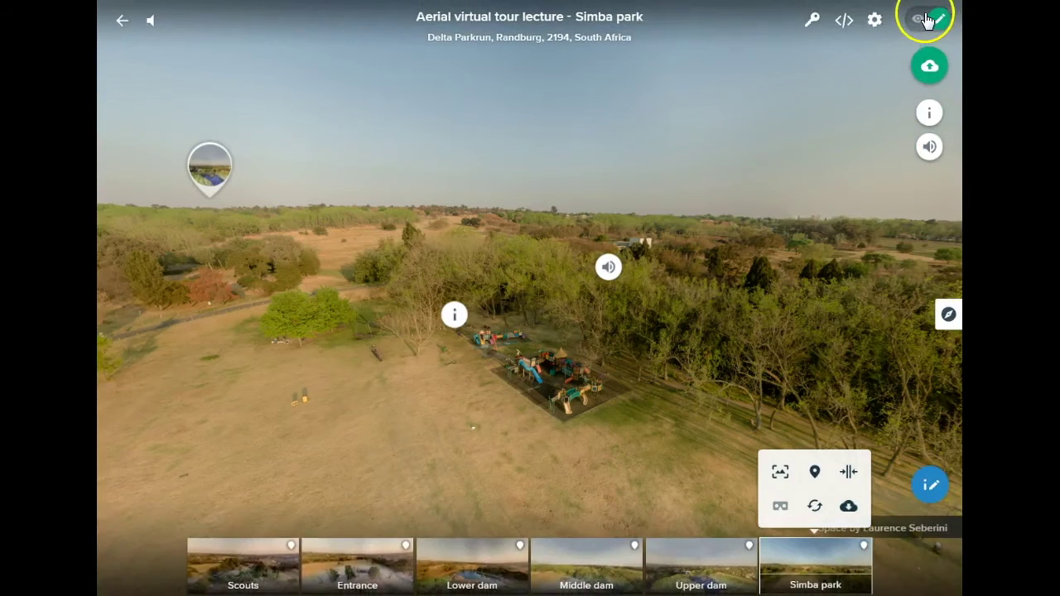
left_click(920, 18)
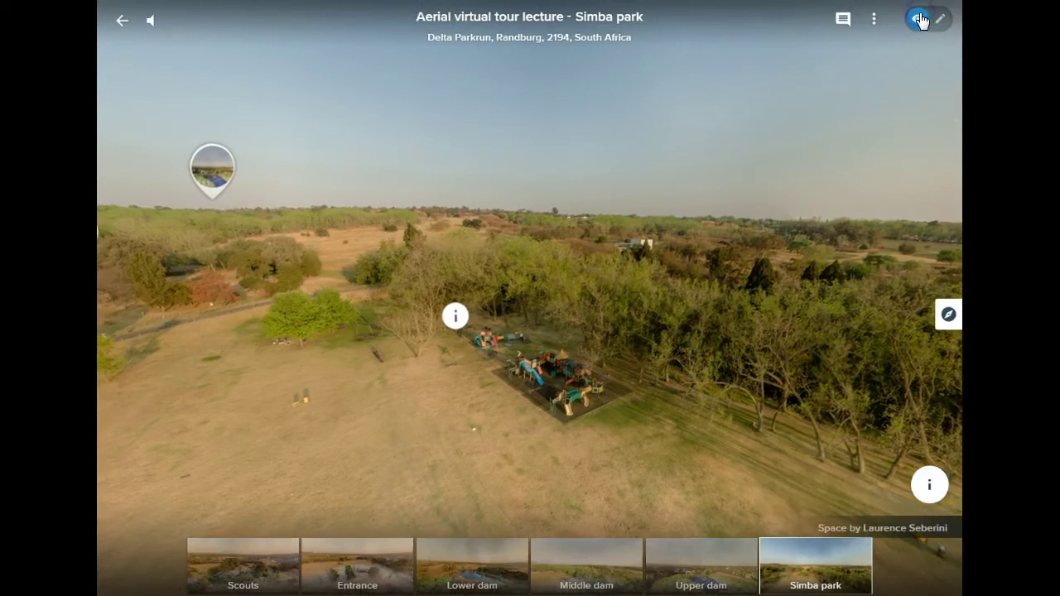
Copy the tour's share link and load it in the other Chrome window
left_click(877, 20)
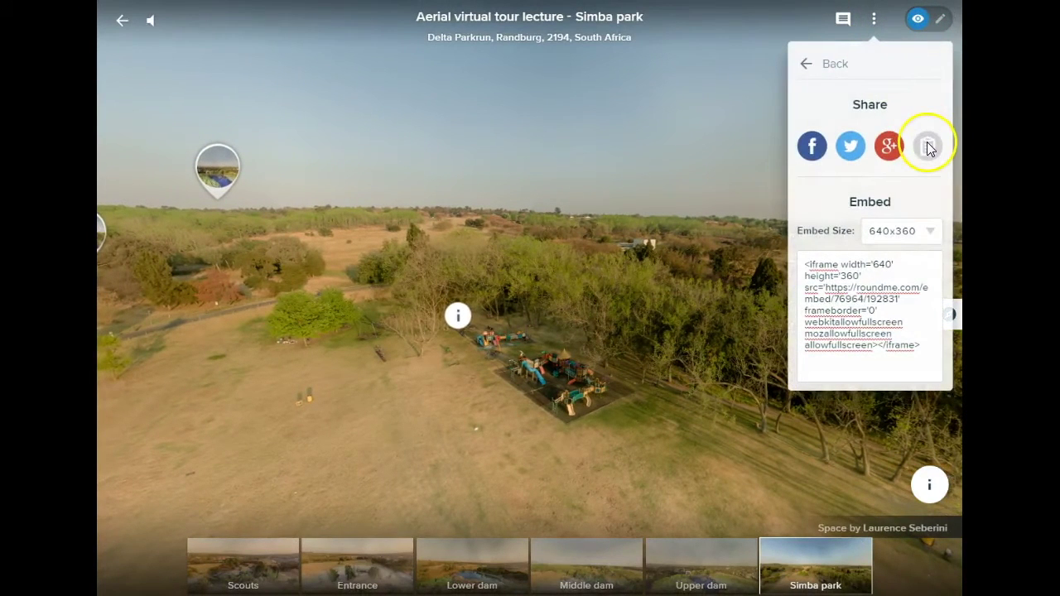
left_click(927, 146)
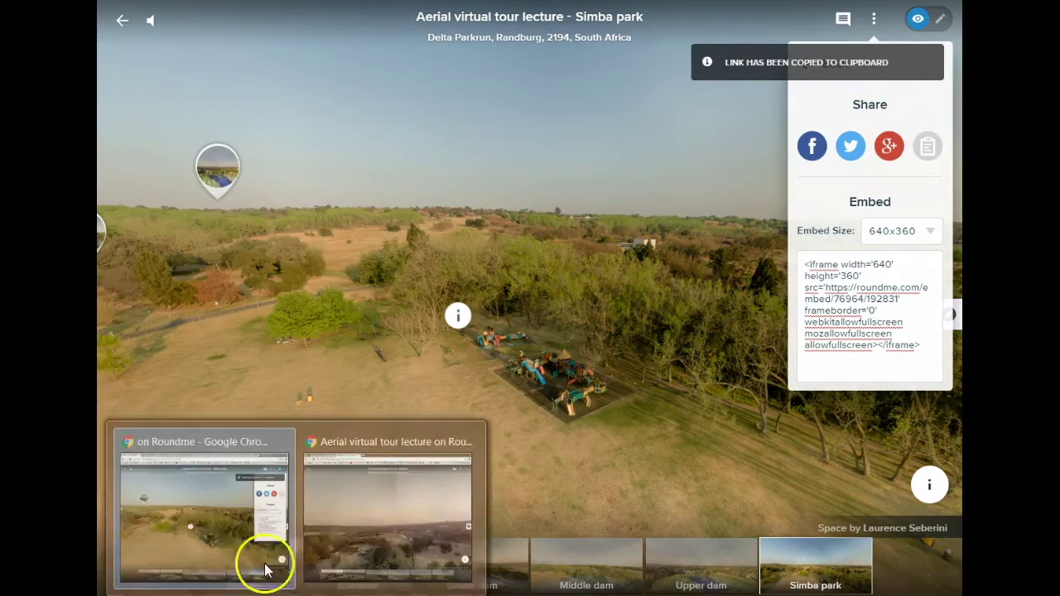
left_click(264, 564)
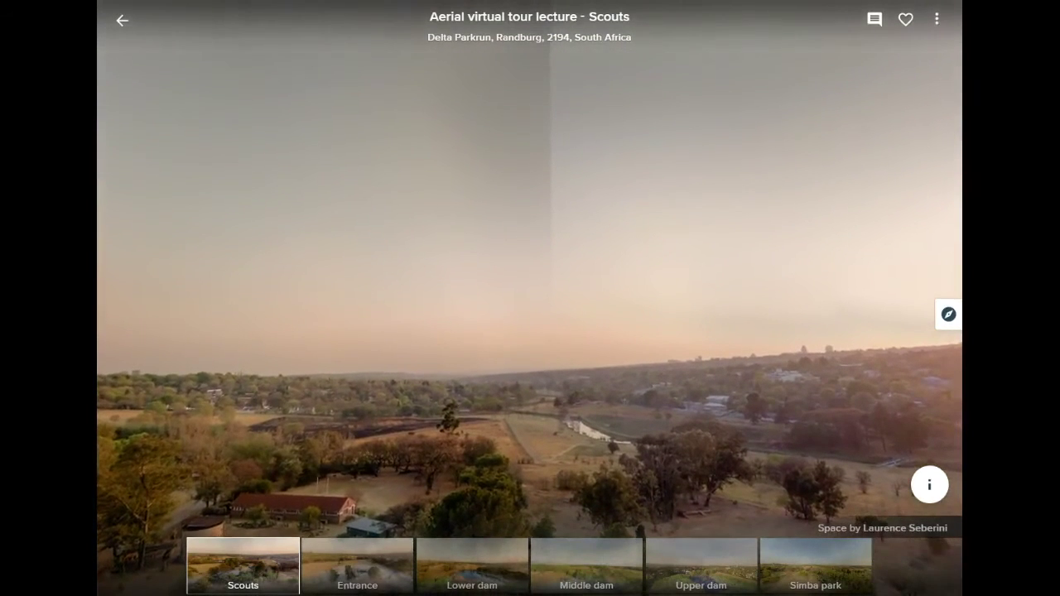
key("ctrl+l")
key("ctrl+v")
key("Return")
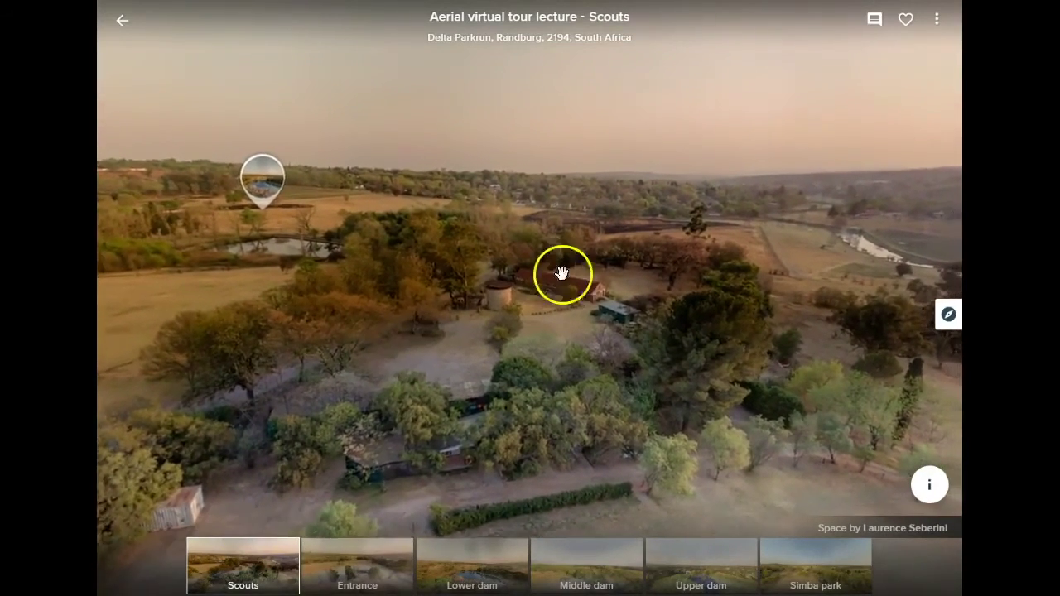
Test the portals in the published tour by going from Scouts to Lower dam and on to Simba park
mouse_move(254, 303)
left_mouse_down()
mouse_move(405, 307)
mouse_move(630, 287)
mouse_move(604, 301)
left_mouse_up()
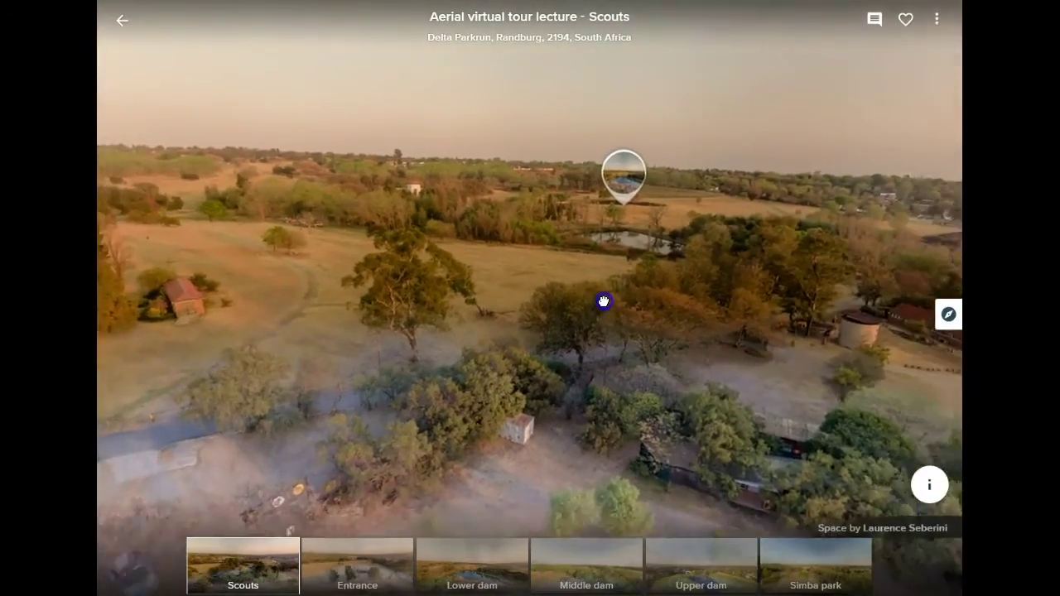
left_click(608, 191)
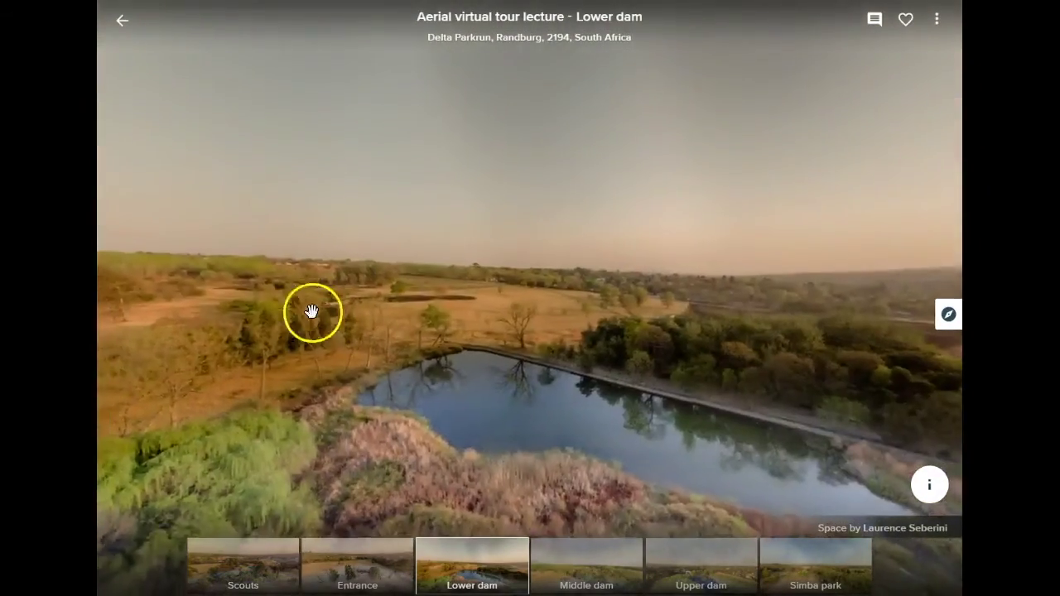
left_click_drag(310, 310, 737, 261)
left_click(349, 230)
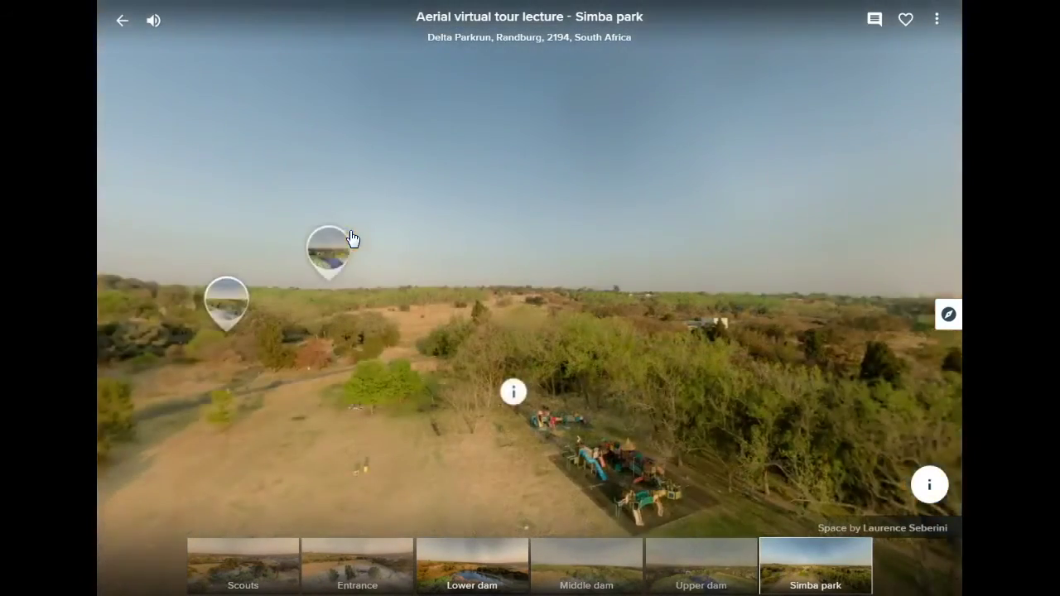
View the Simba playpark hotspot's picture in the published tour, close it, and mute the sound
mouse_move(522, 332)
left_mouse_down()
mouse_move(486, 279)
mouse_move(462, 268)
left_mouse_up()
left_click(446, 333)
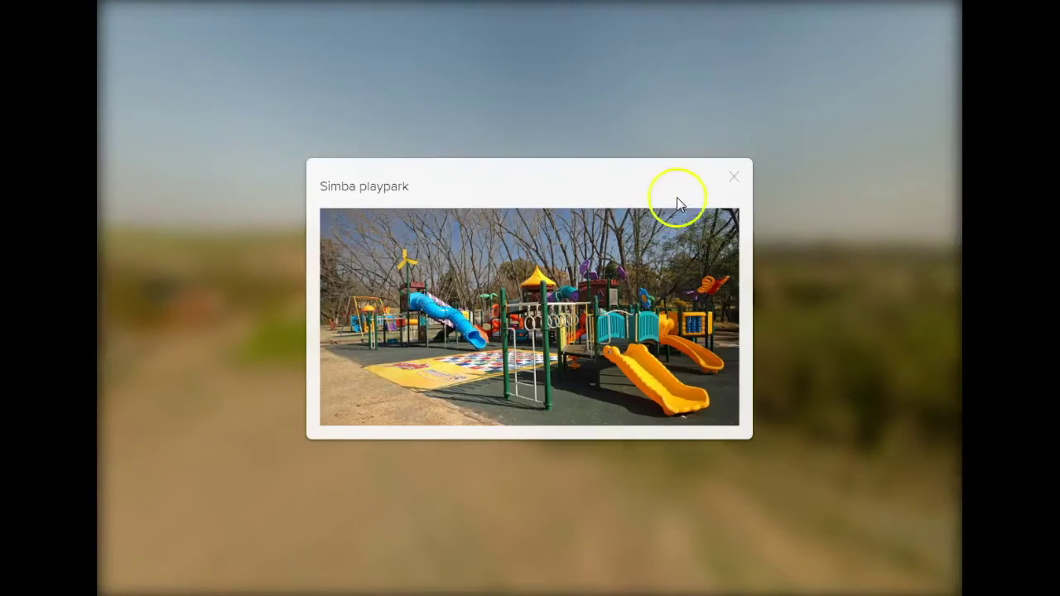
left_click(735, 174)
left_click_drag(362, 254, 460, 257)
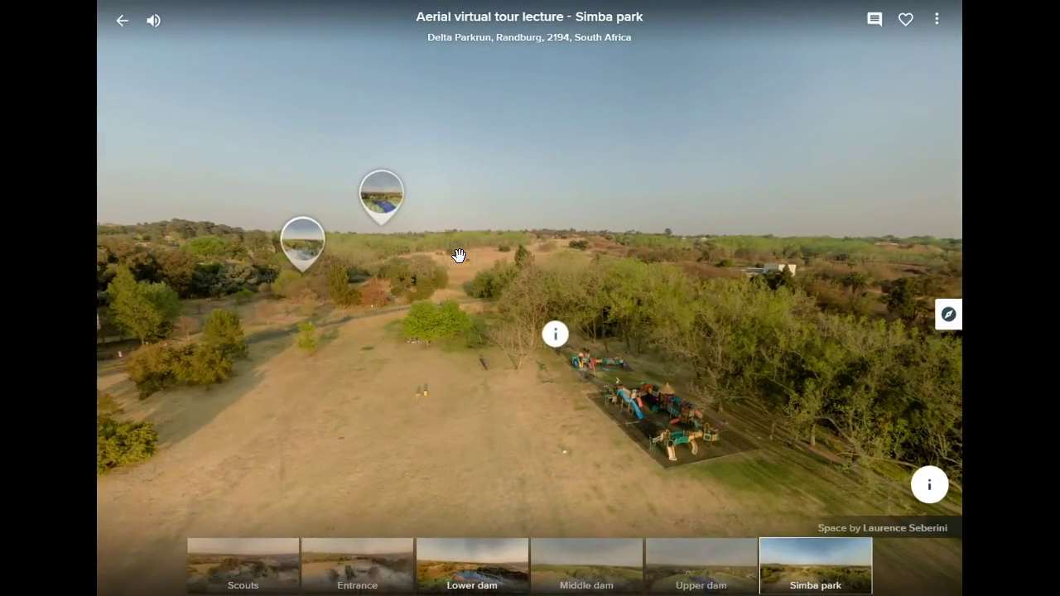
left_click(154, 20)
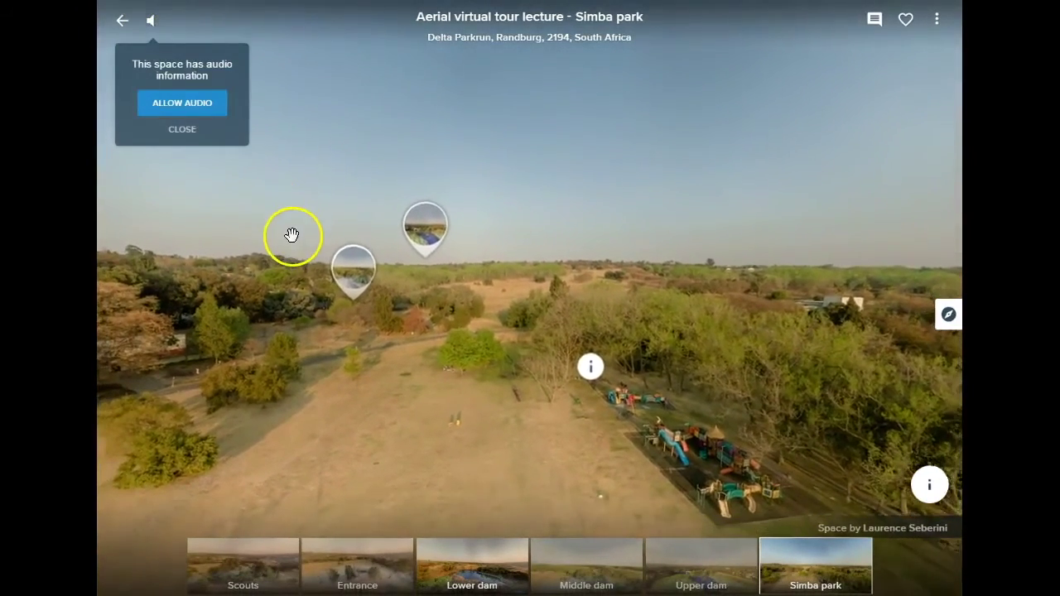
Return to the Chrome window with the share options, leave them, and switch the tour to edit mode
mouse_move(210, 575)
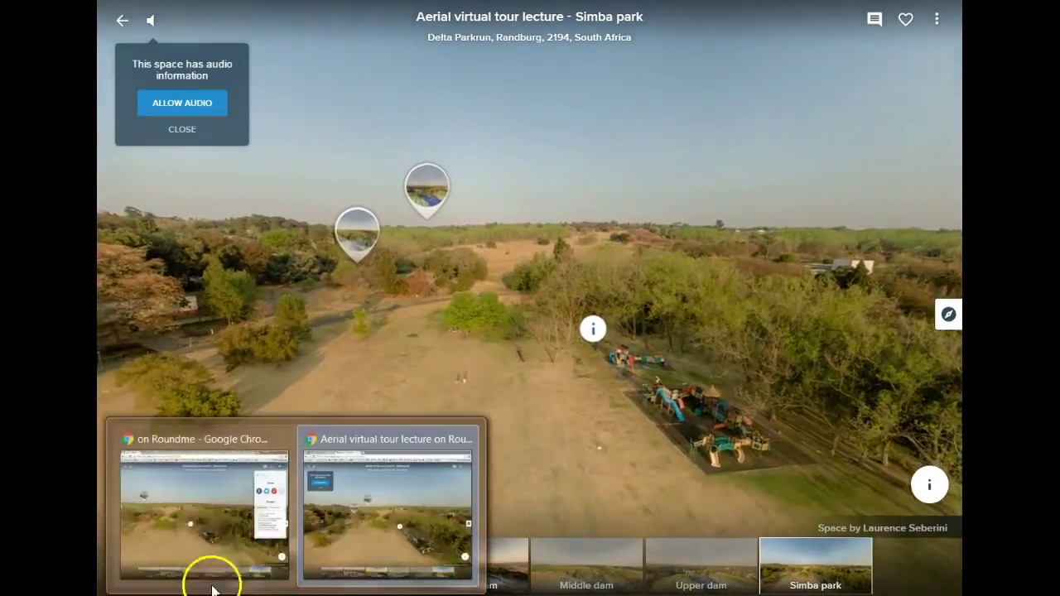
left_click(188, 450)
left_click(812, 67)
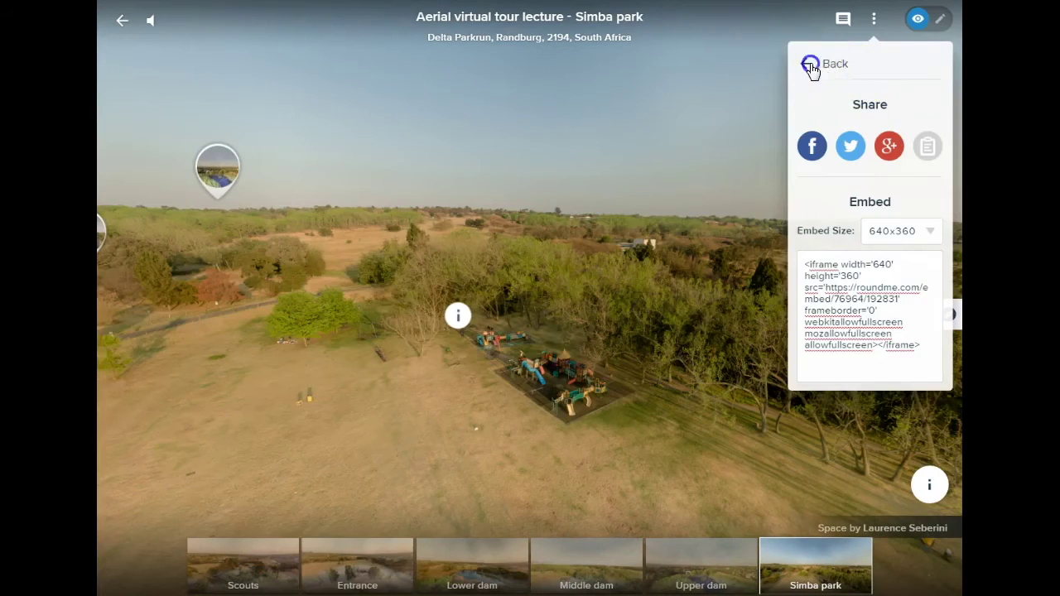
left_click(941, 24)
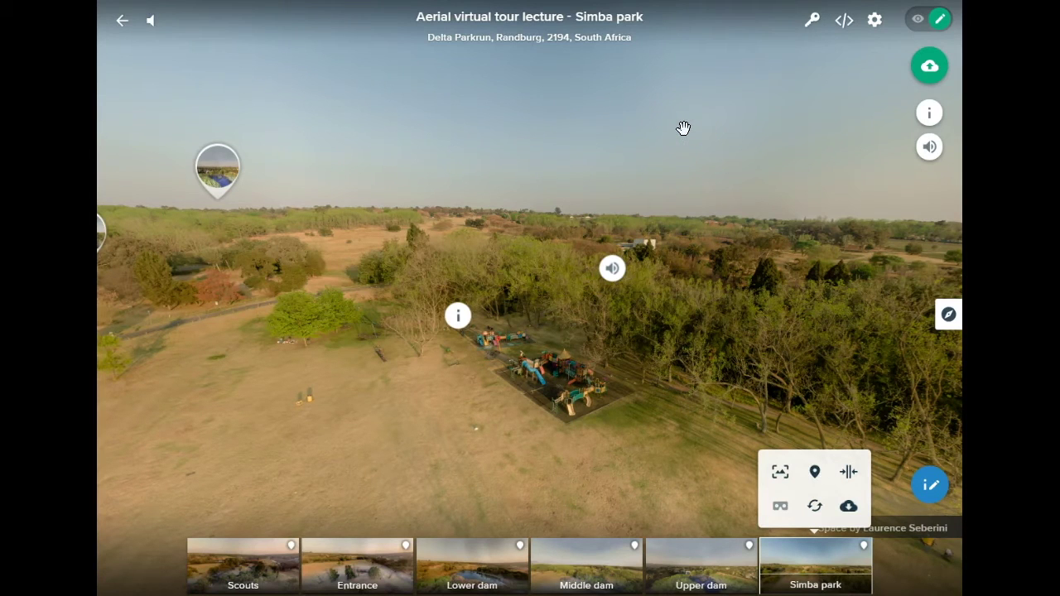
Review the tour's privacy choices and domain white list, and close them without unlocking
left_click(813, 22)
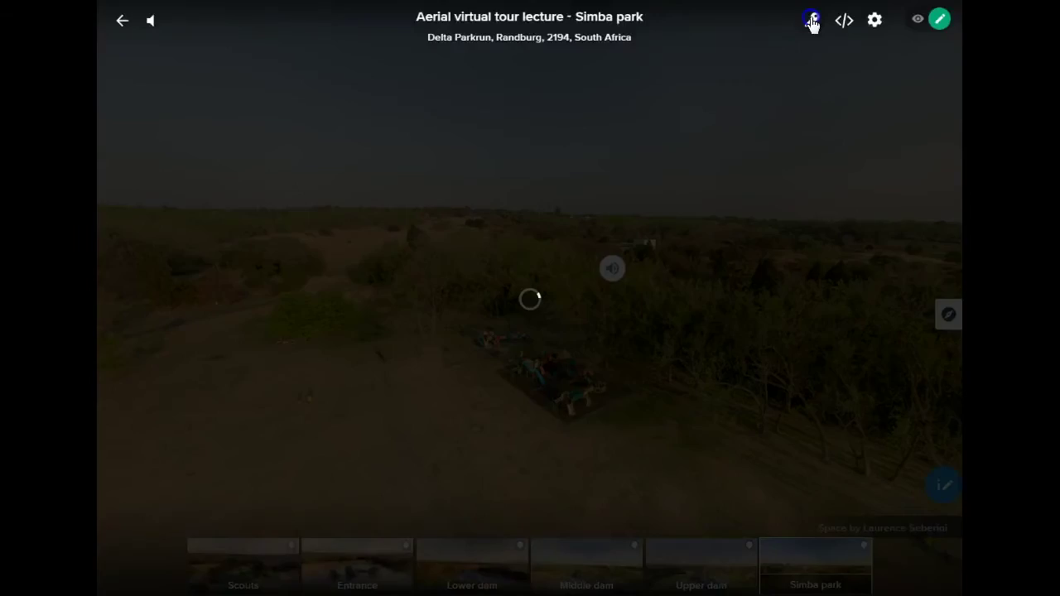
left_click(609, 274)
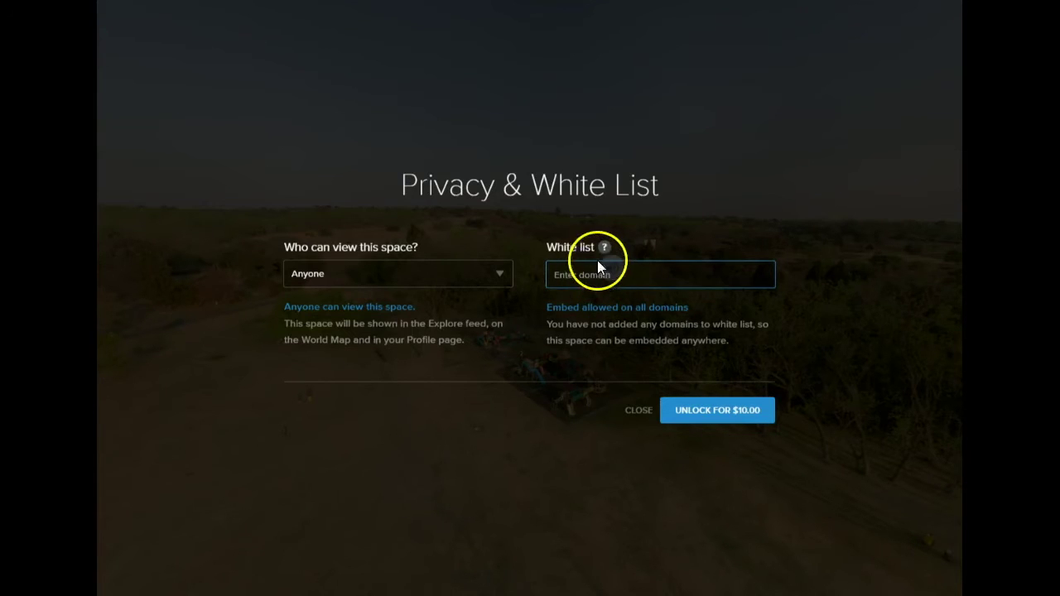
left_click(498, 274)
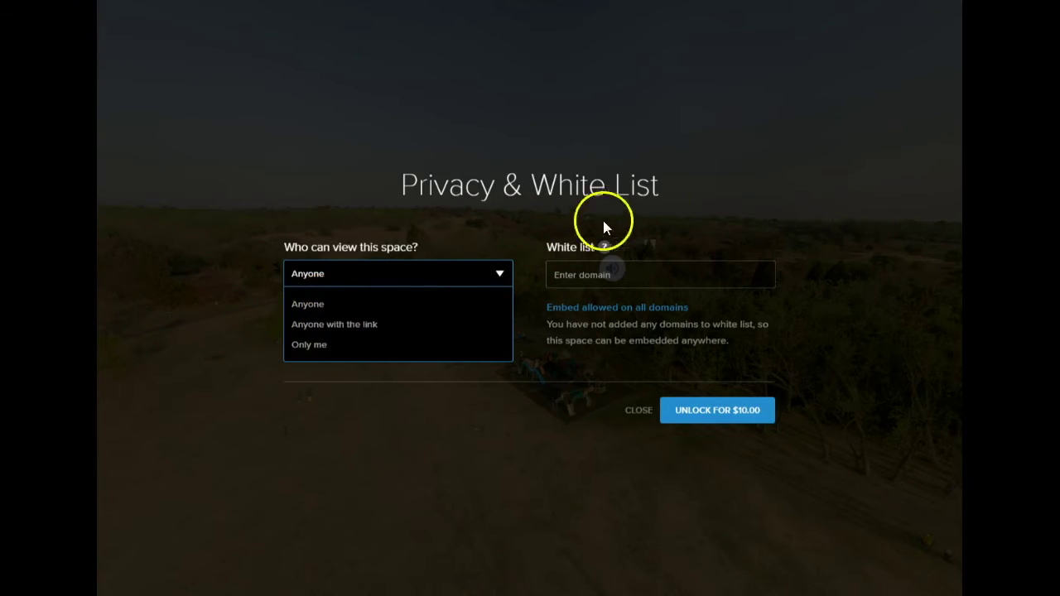
left_click(692, 185)
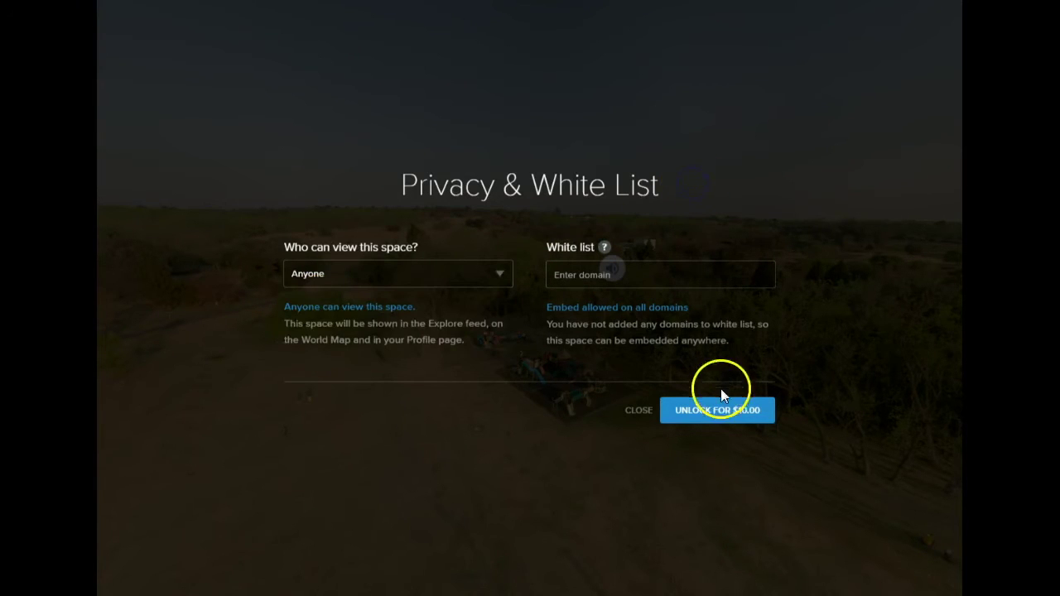
left_click(638, 411)
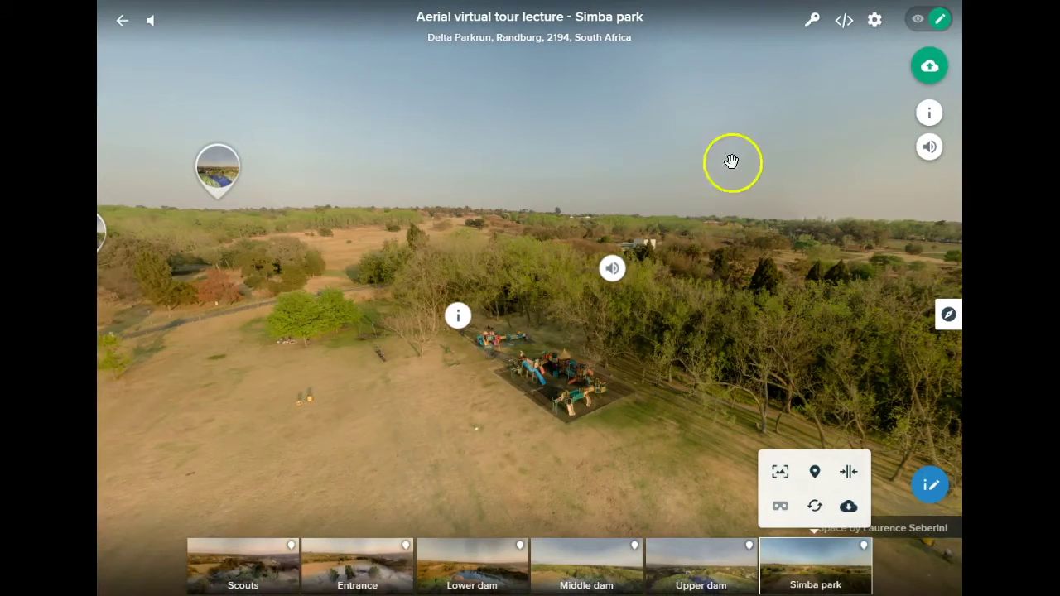
Open the tour's Pro Embed settings to look at the launch screen options
left_click(844, 25)
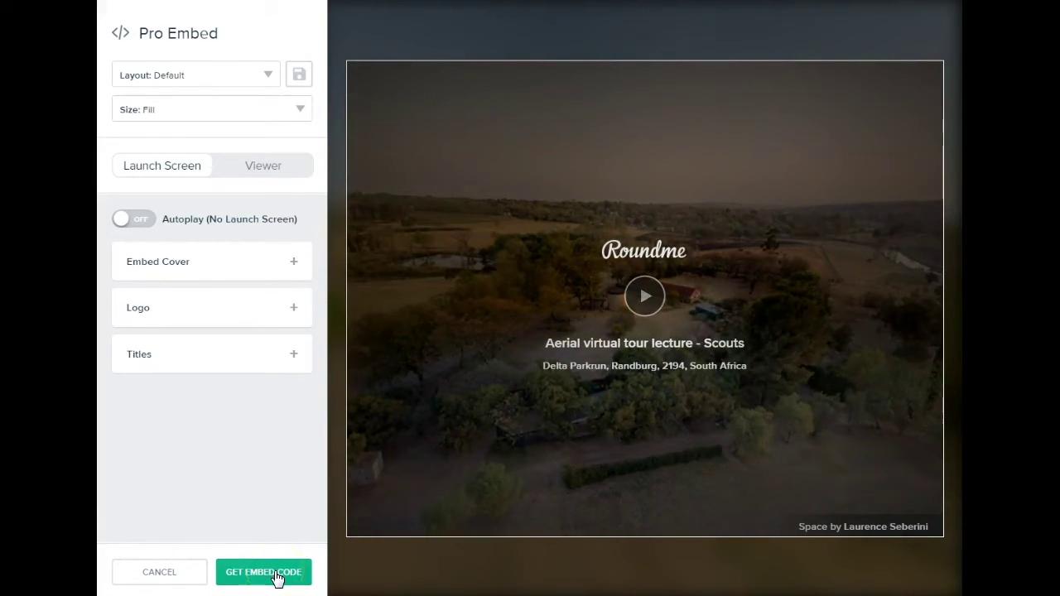
left_click(267, 500)
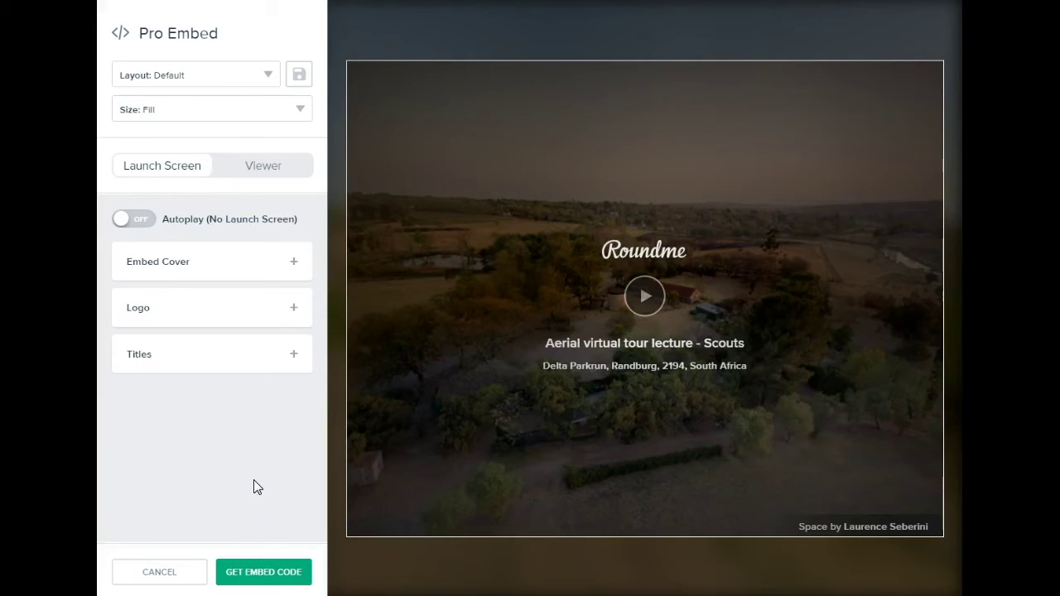
Look through the available embed layouts without changing the layout, and set the embed size to 960 x 540
left_click(268, 76)
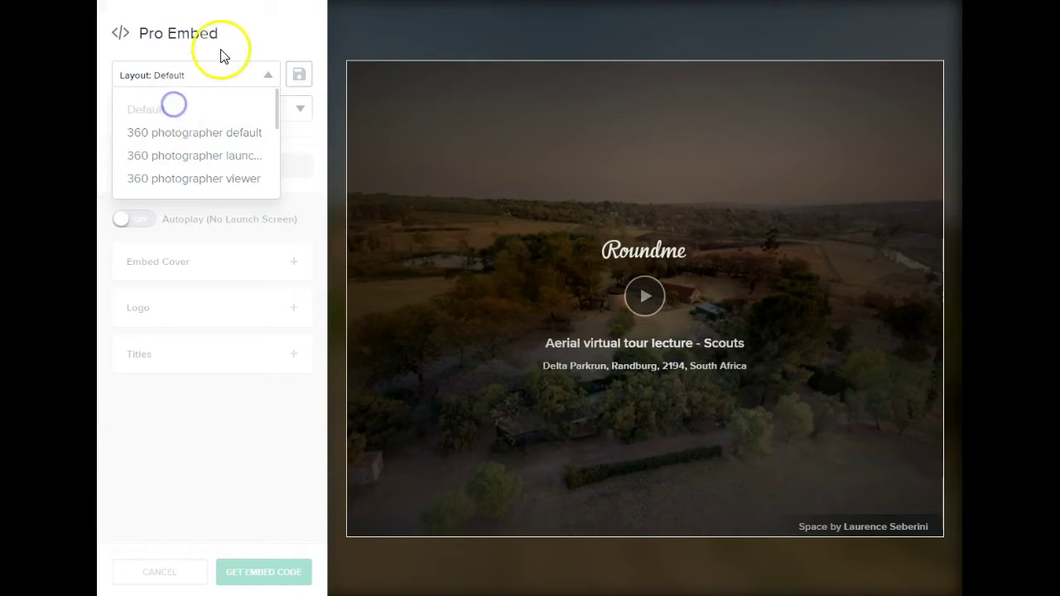
left_click(254, 27)
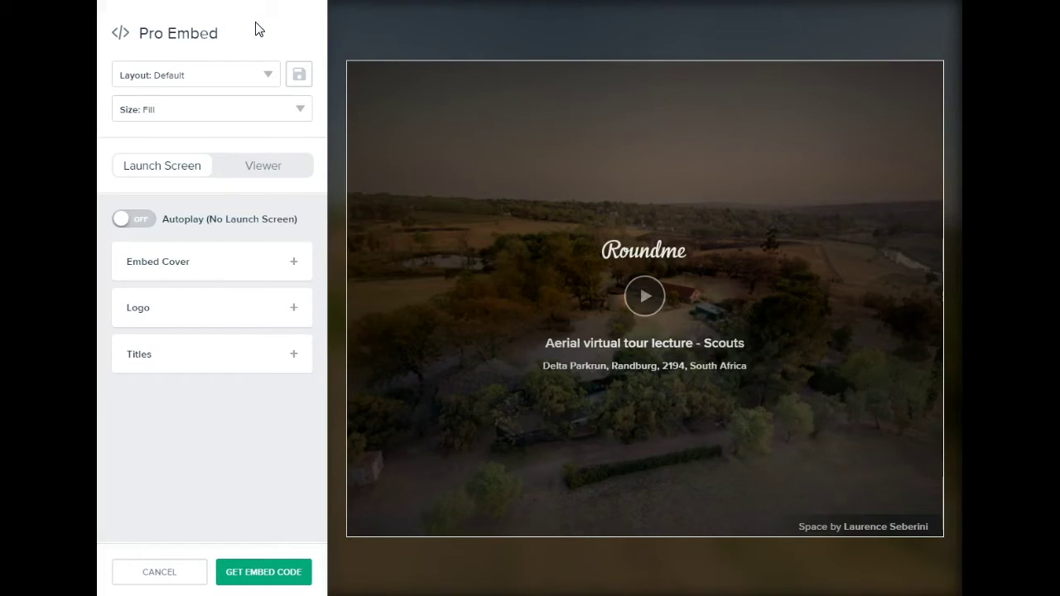
left_click(299, 111)
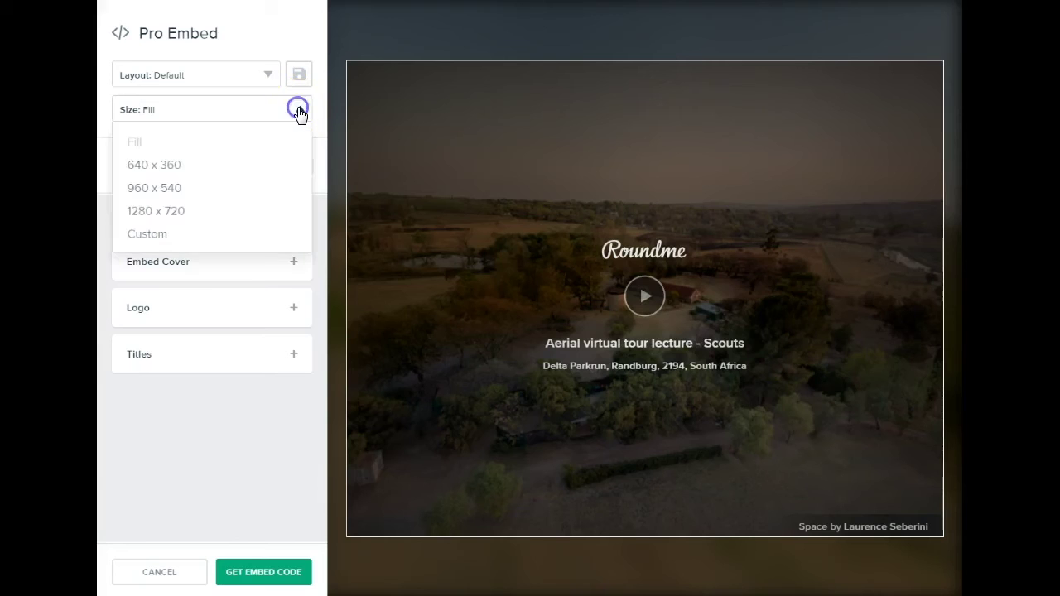
left_click(176, 188)
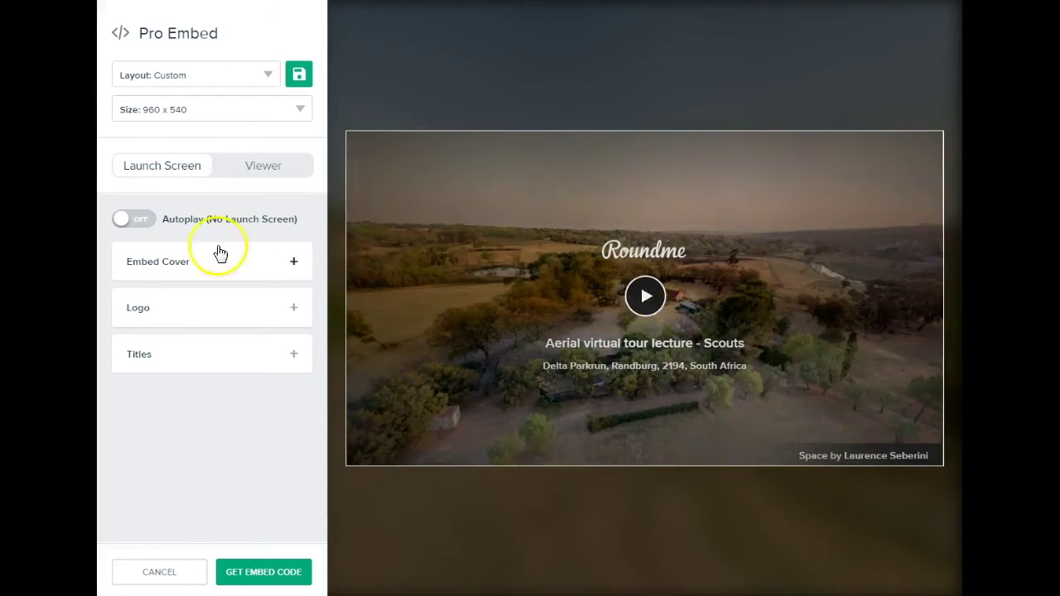
Try autoplay without a launch screen and switch it off again
left_click(137, 220)
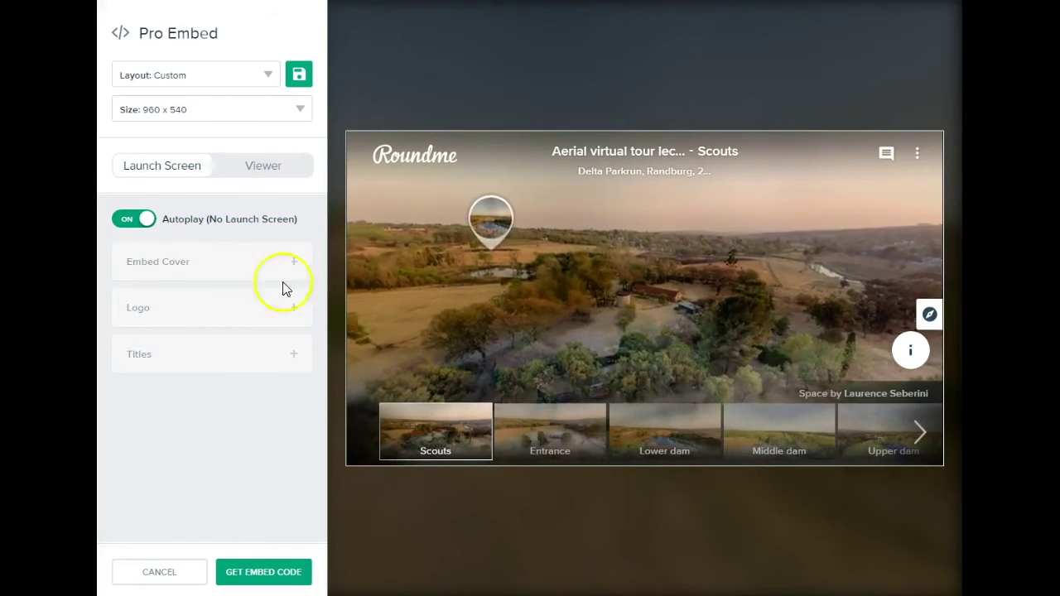
left_click(137, 221)
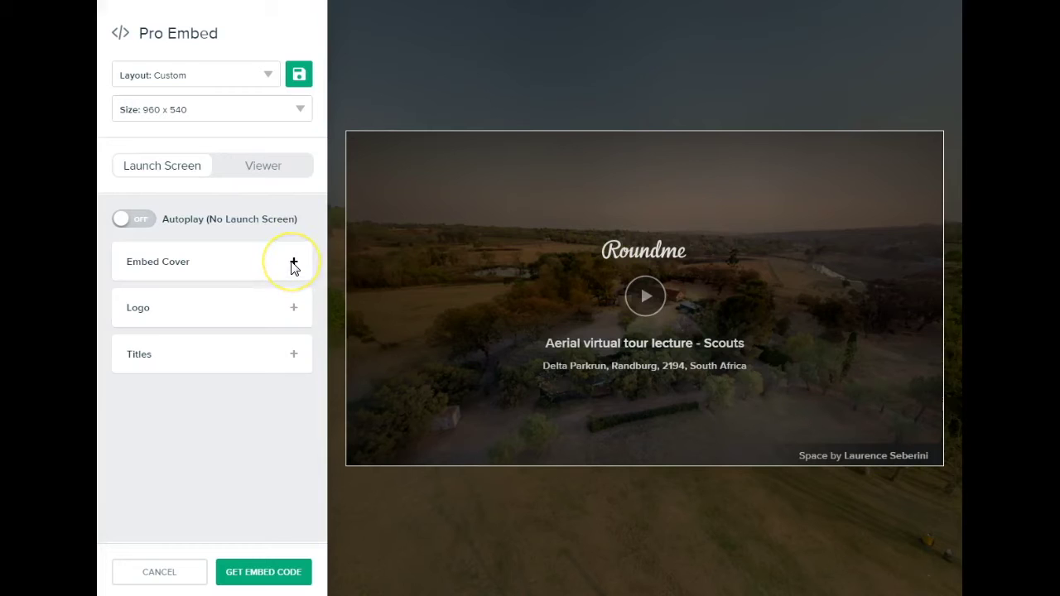
Replace the launch screen logo with the custom image "Logo white png.png" and set its width to 120px
left_click(293, 308)
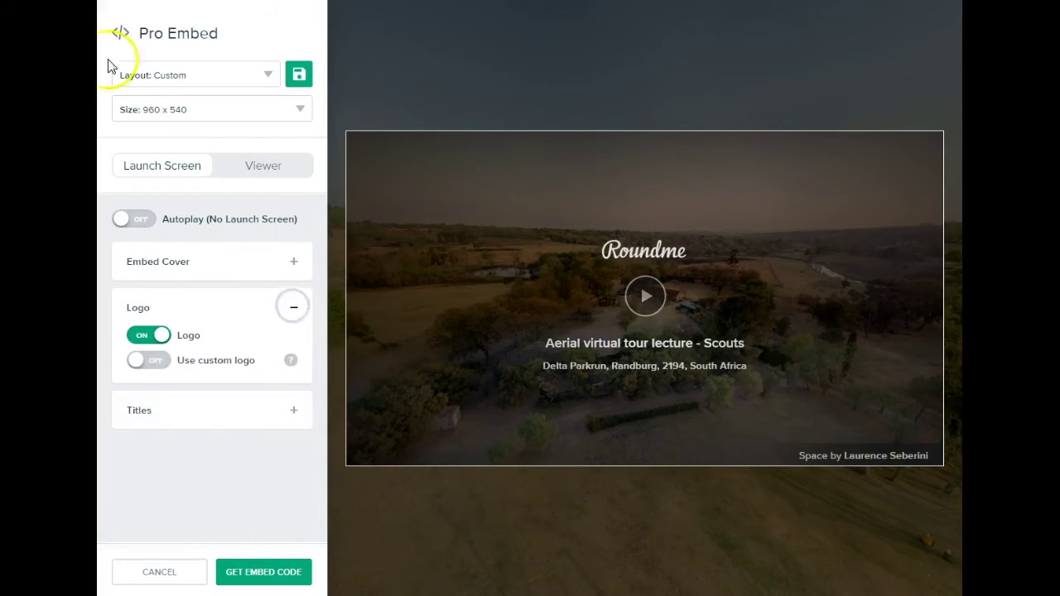
left_click(305, 263)
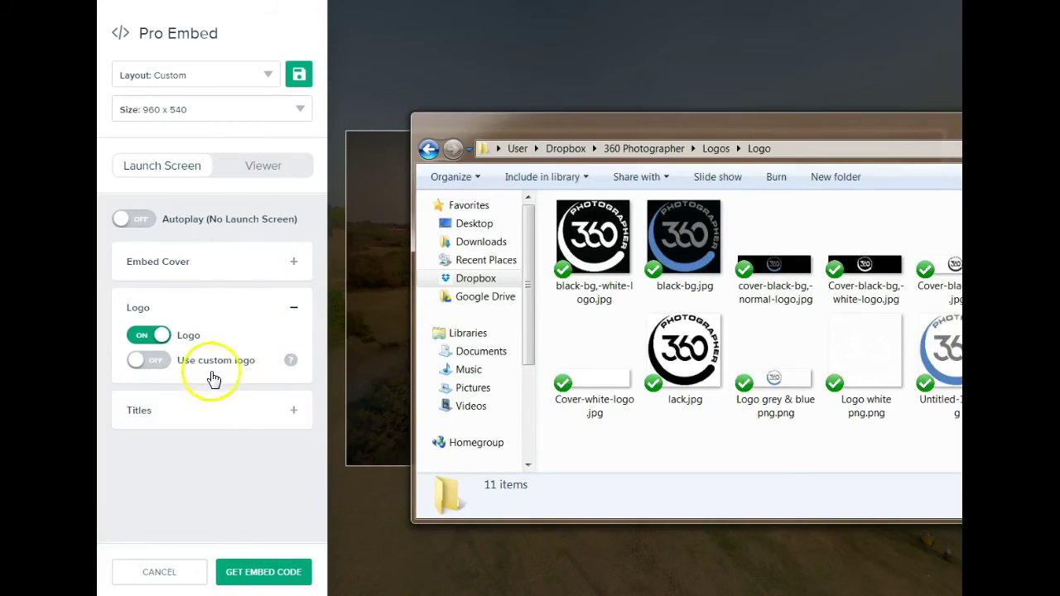
left_click(158, 369)
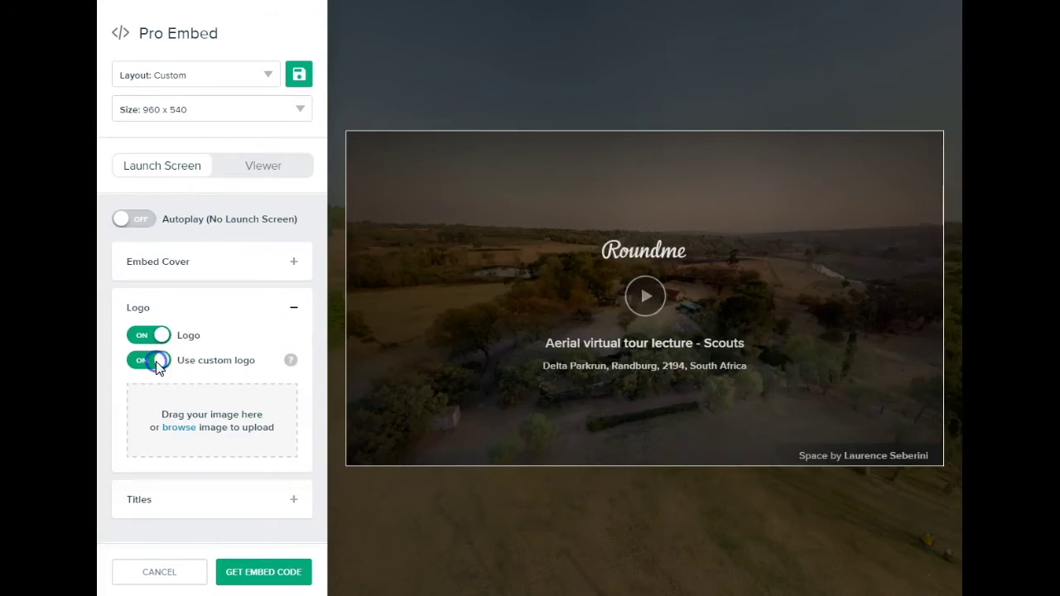
key("alt+Tab")
left_click_drag(861, 340, 229, 404)
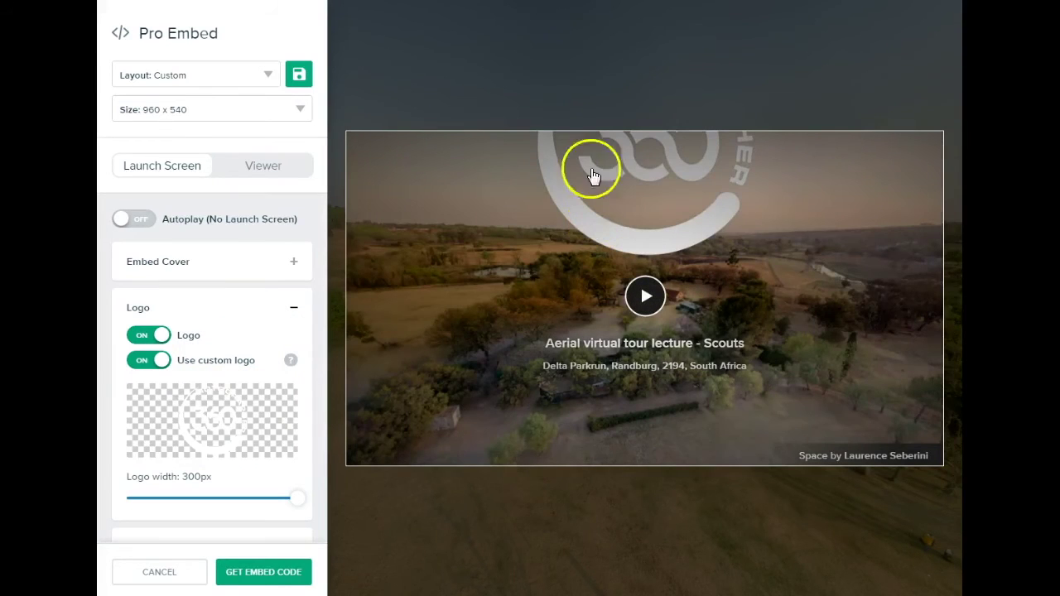
left_click_drag(297, 498, 176, 487)
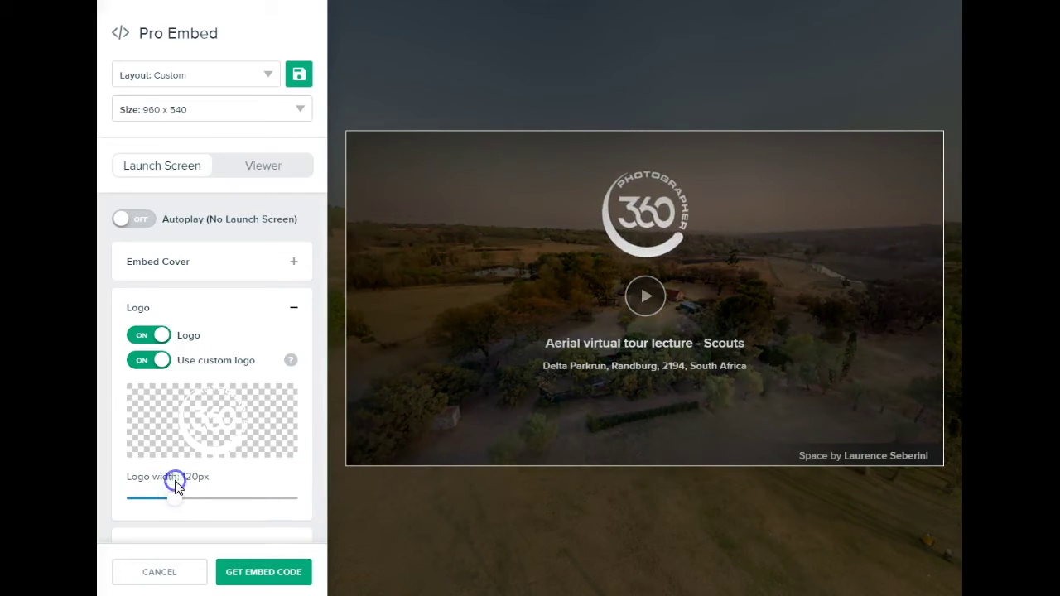
Hide the location and the author credits in the launch screen titles
mouse_move(280, 400)
scroll(279, 400, "down", 2)
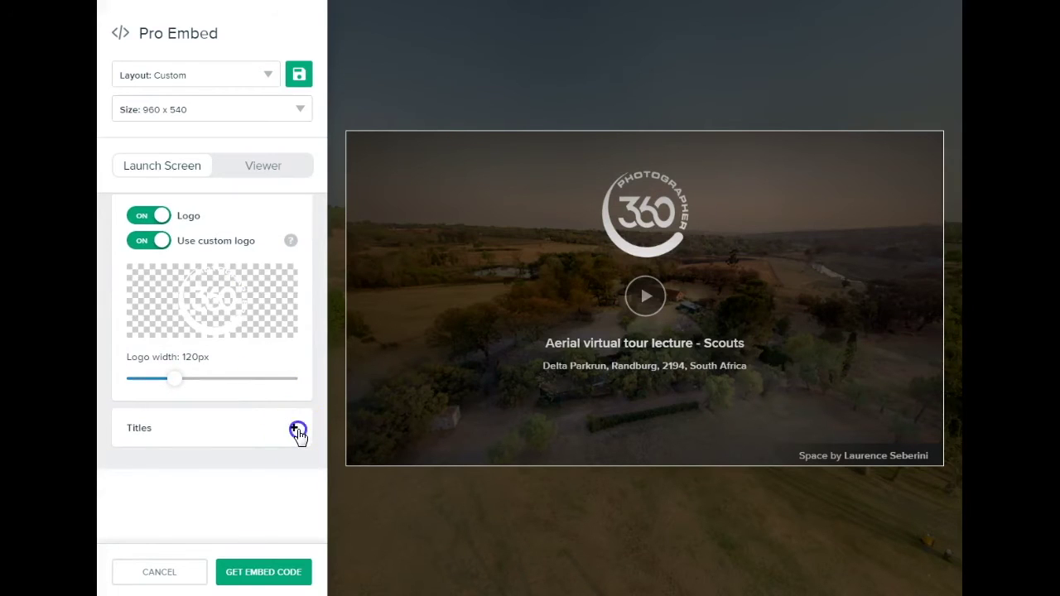
left_click(297, 429)
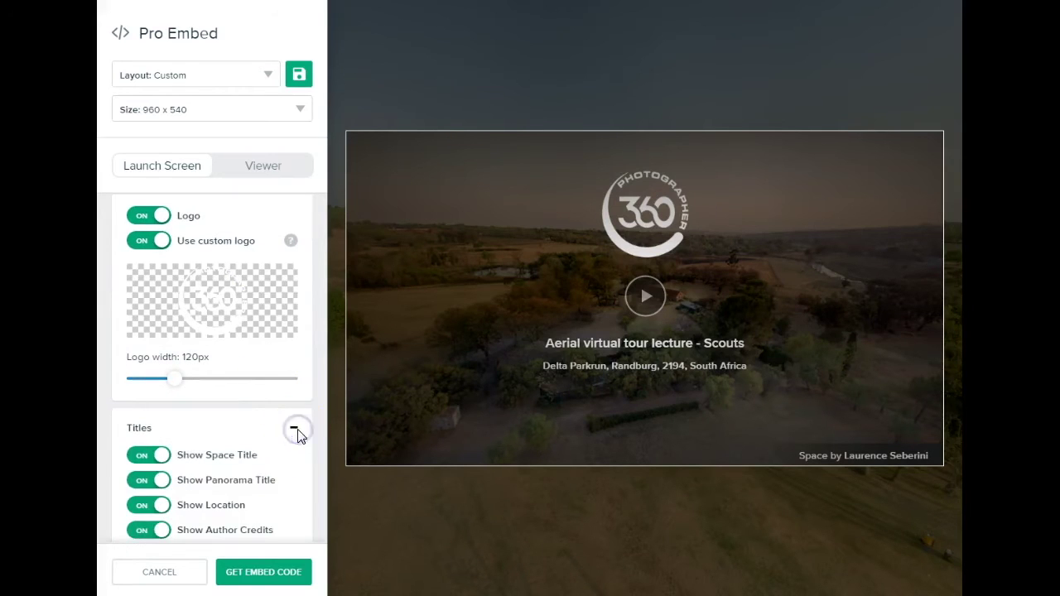
left_click(153, 505)
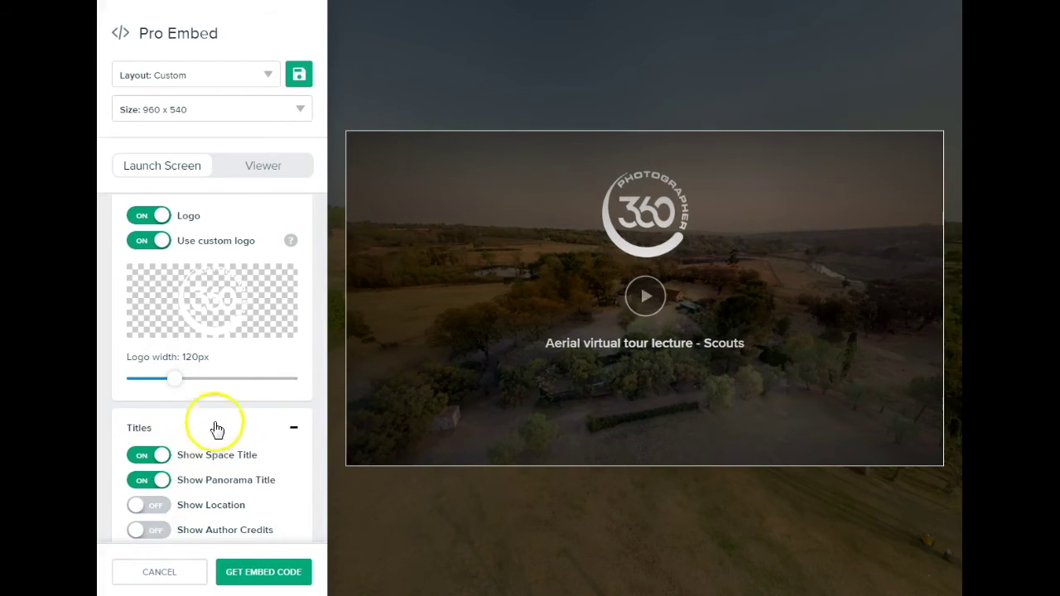
Switch to the viewer settings and set the viewer logo's width to 80px
scroll(254, 371, "up", 2)
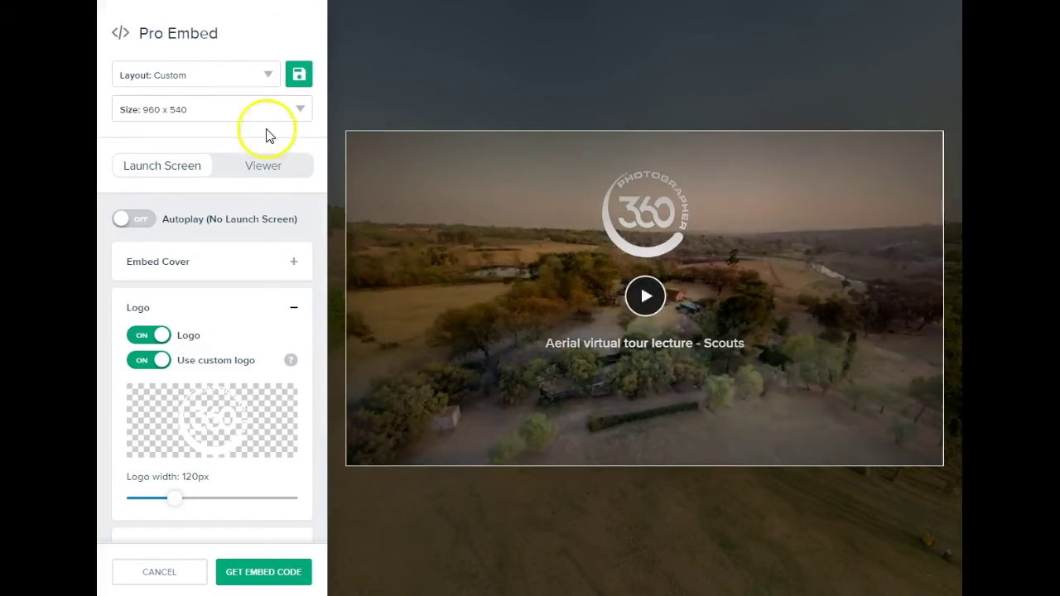
left_click(260, 168)
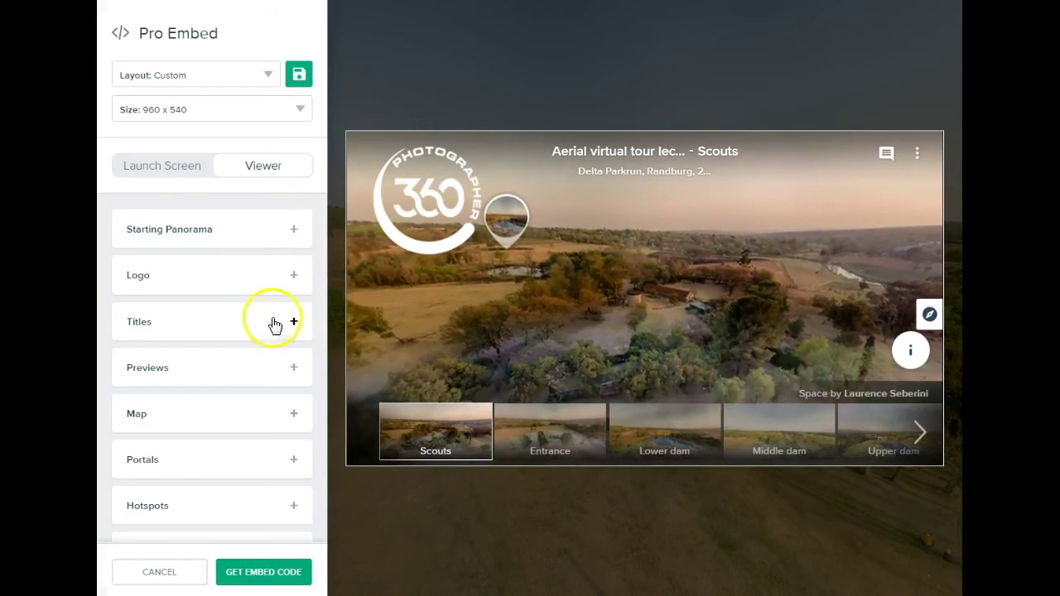
left_click(293, 275)
left_click_drag(294, 466, 191, 458)
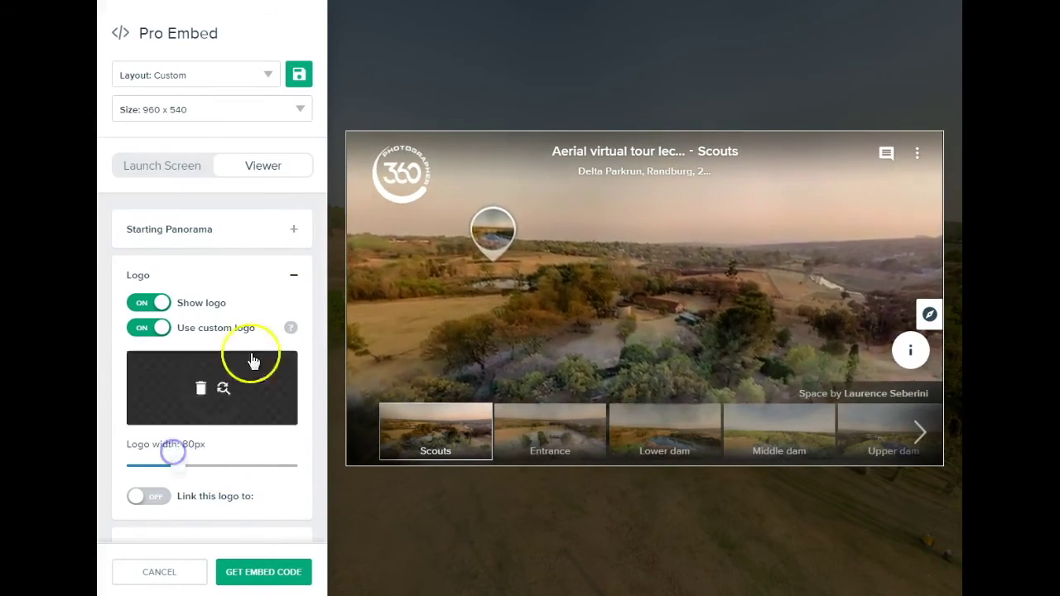
left_click(293, 275)
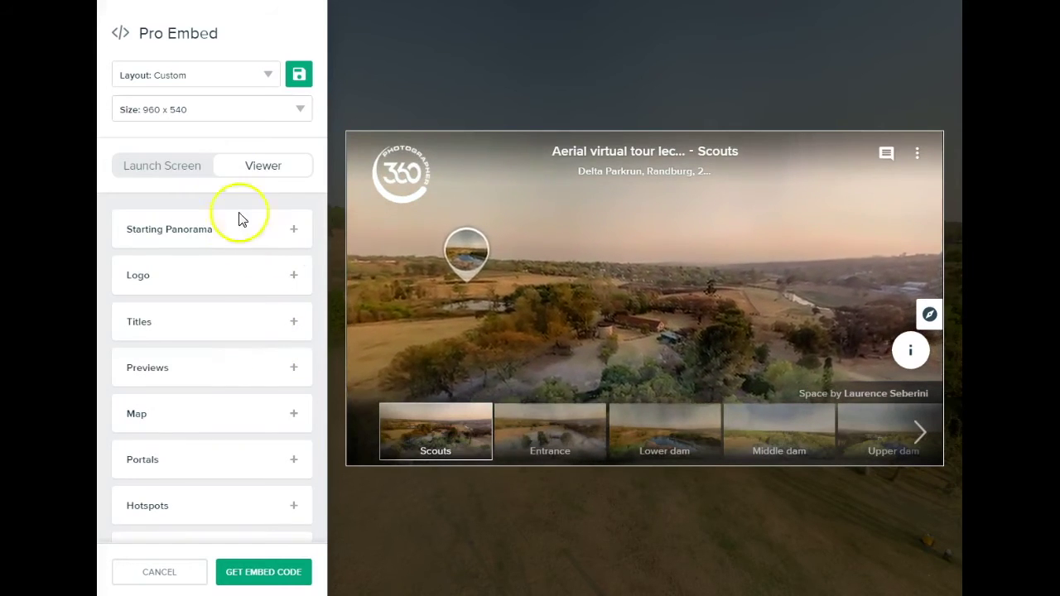
Review the viewer's starting panorama choices and leave Scouts selected
left_click(294, 229)
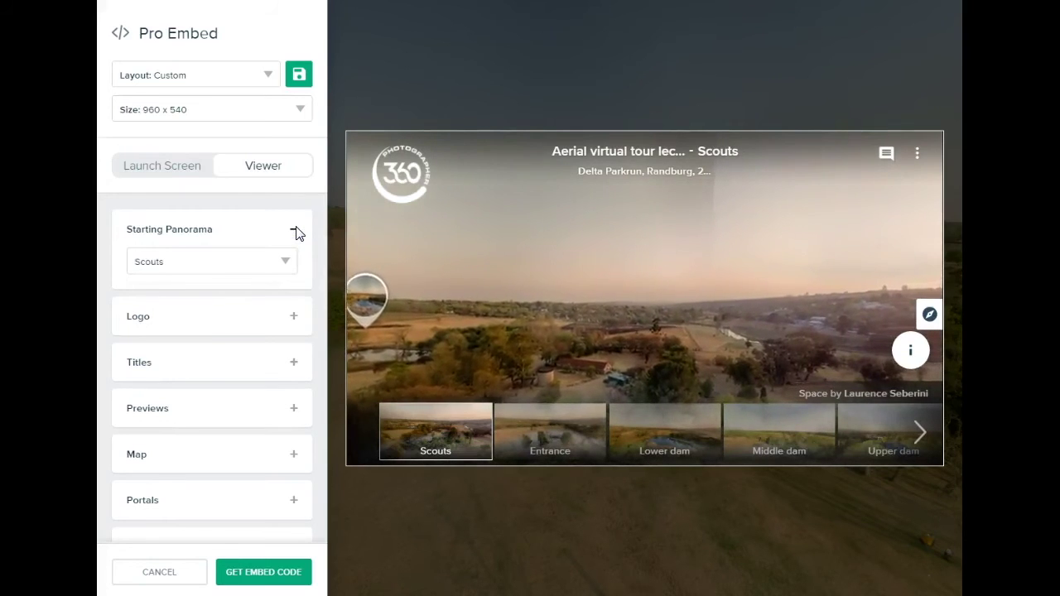
left_click(295, 233)
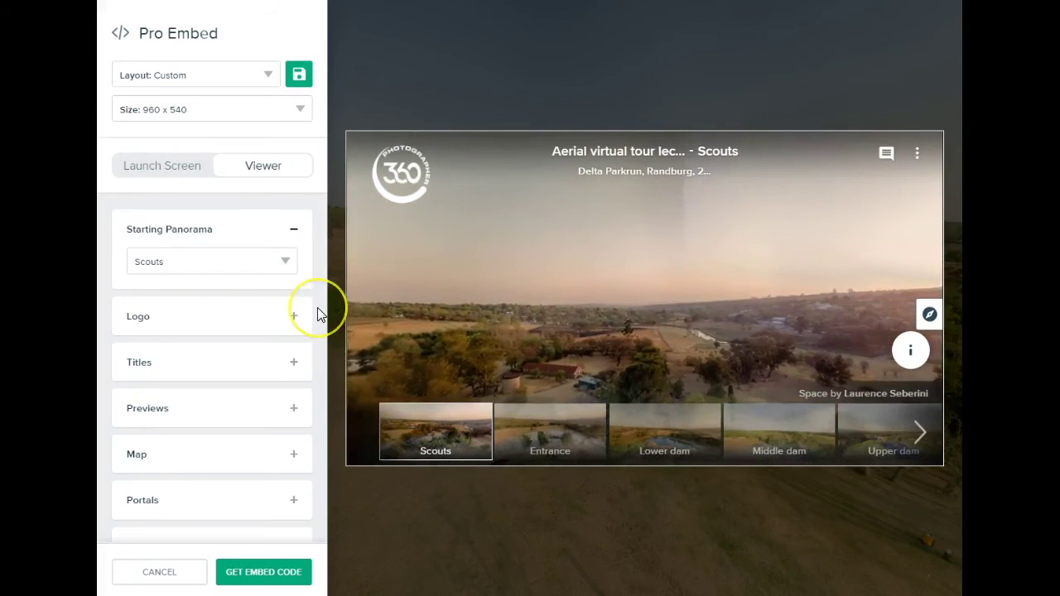
left_click(285, 263)
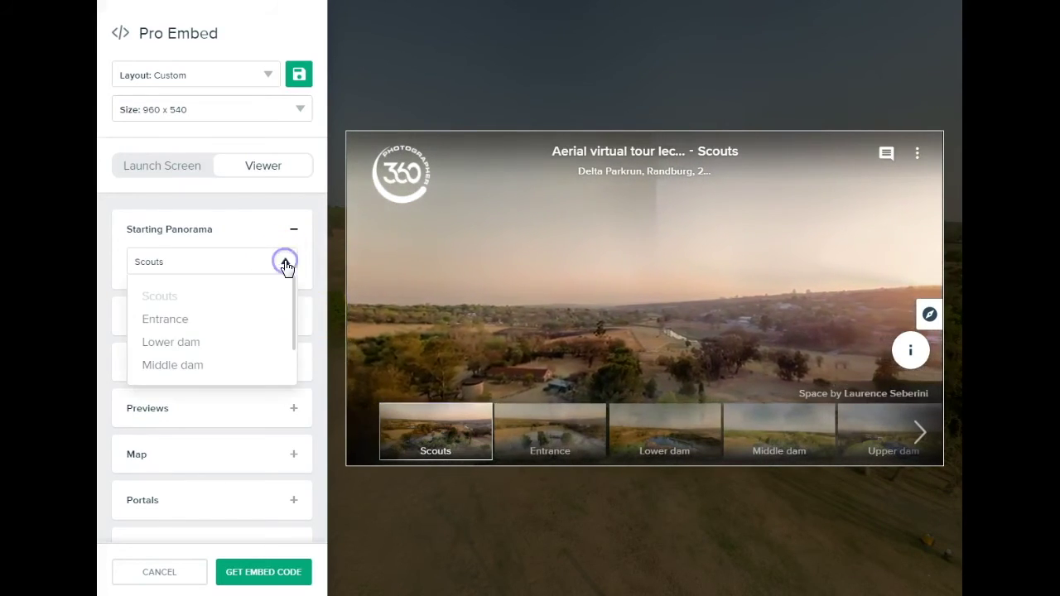
left_click(306, 262)
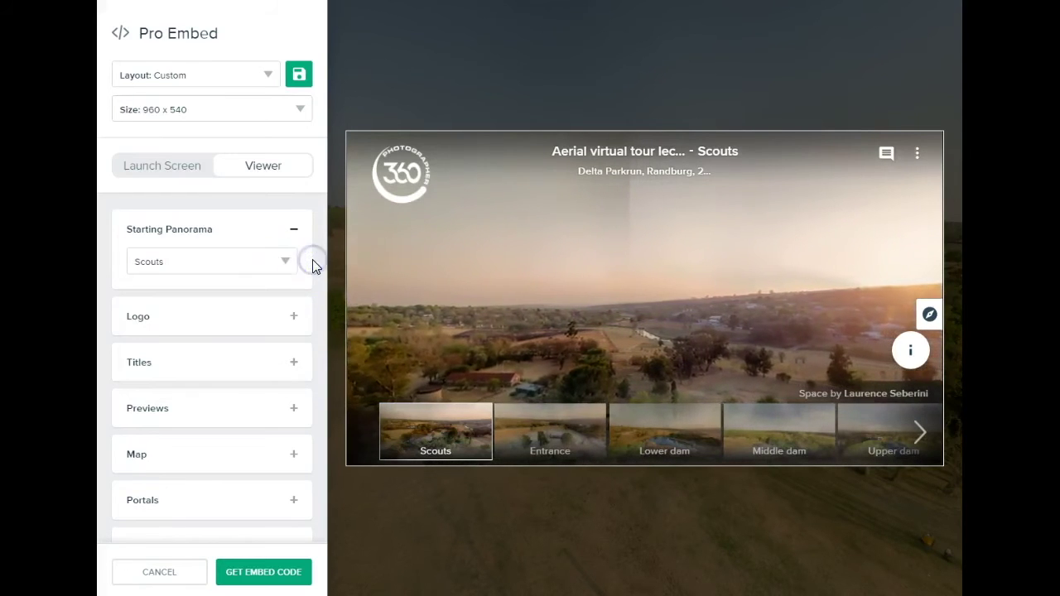
Hide the location and space title in the viewer titles, keeping the panorama title and author credits shown
scroll(292, 344, "down", 2)
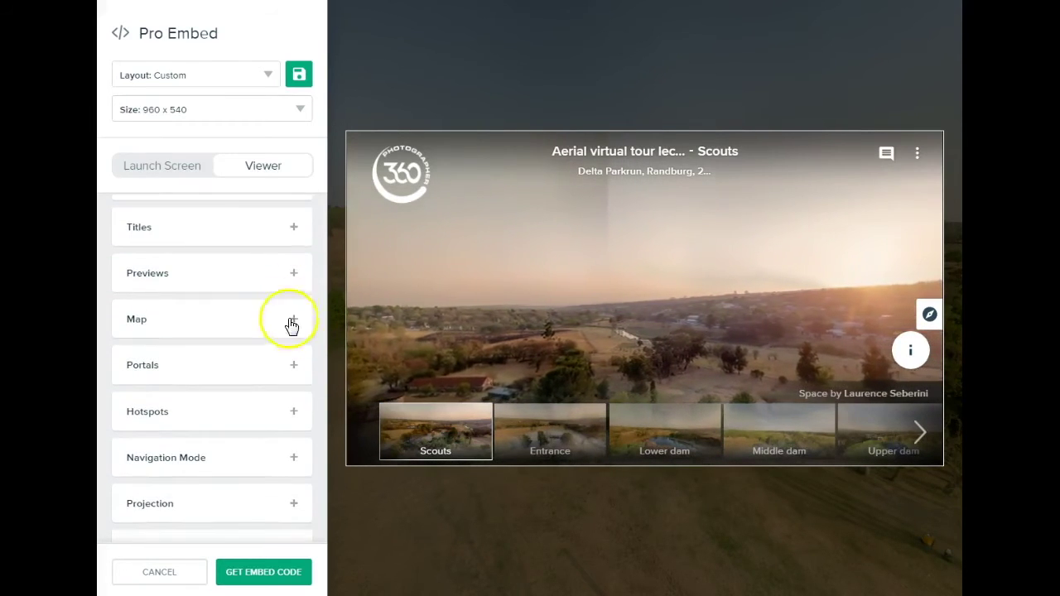
left_click(293, 229)
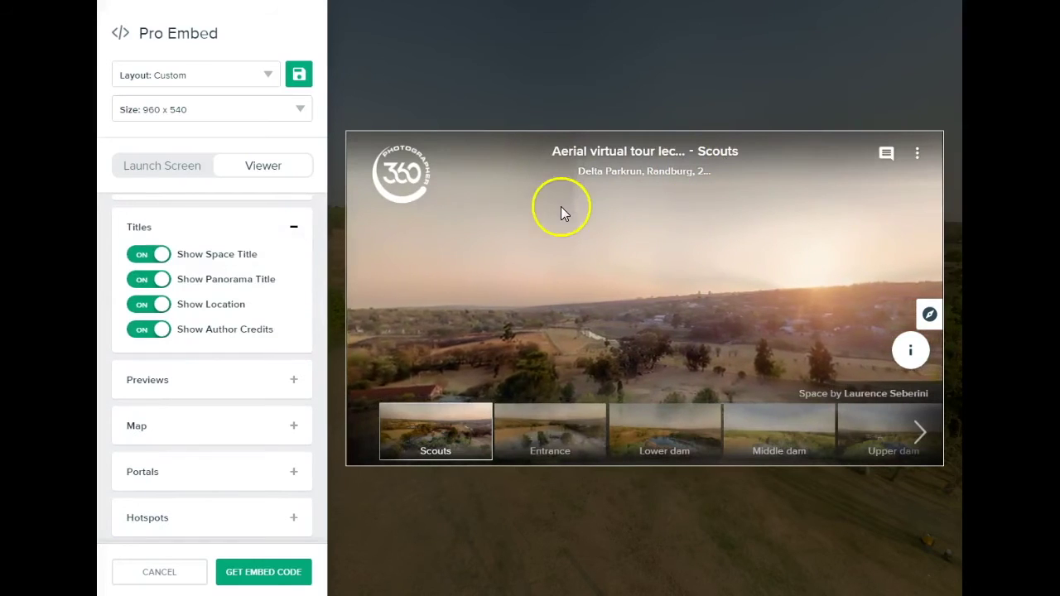
left_click(164, 306)
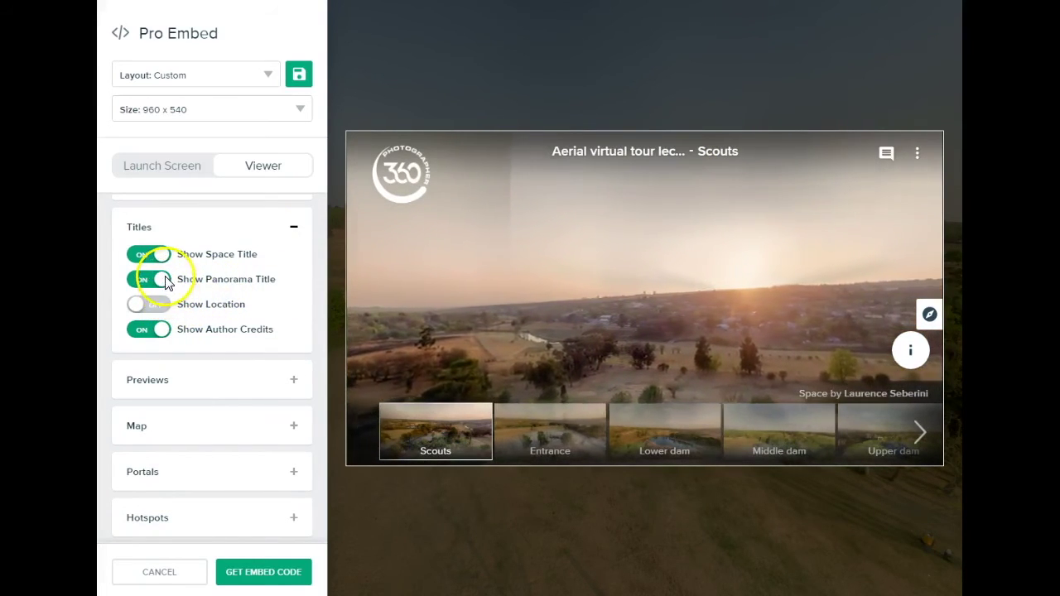
left_click(162, 280)
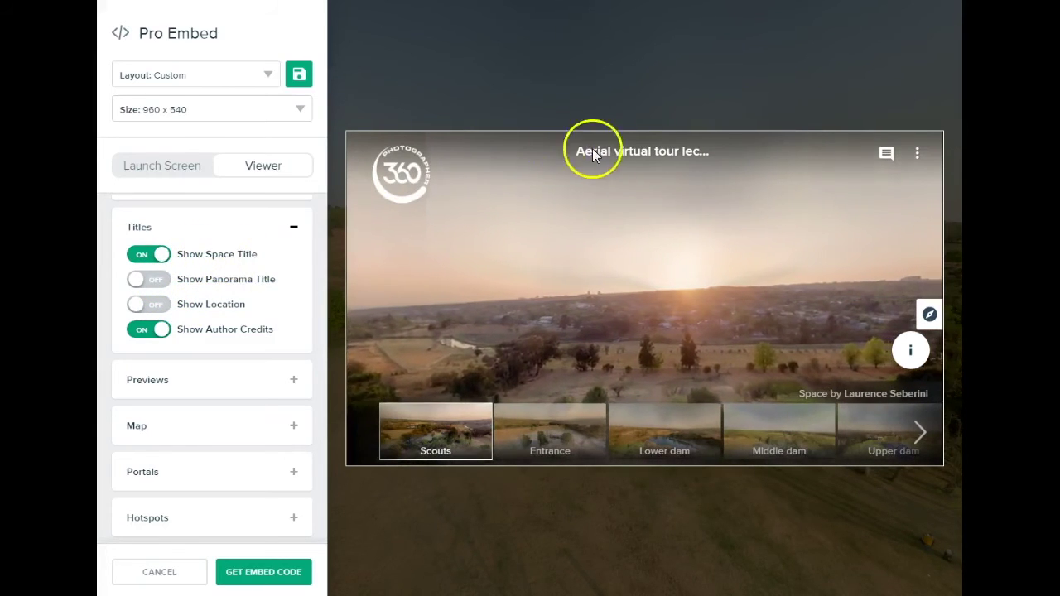
left_click(163, 256)
left_click(159, 280)
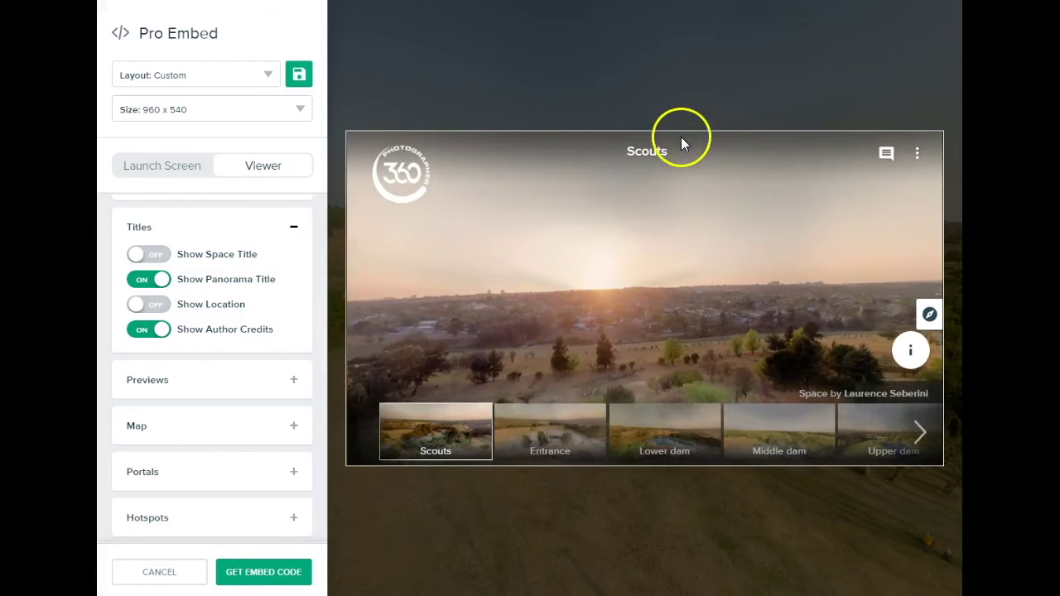
left_click(166, 333)
left_click(166, 331)
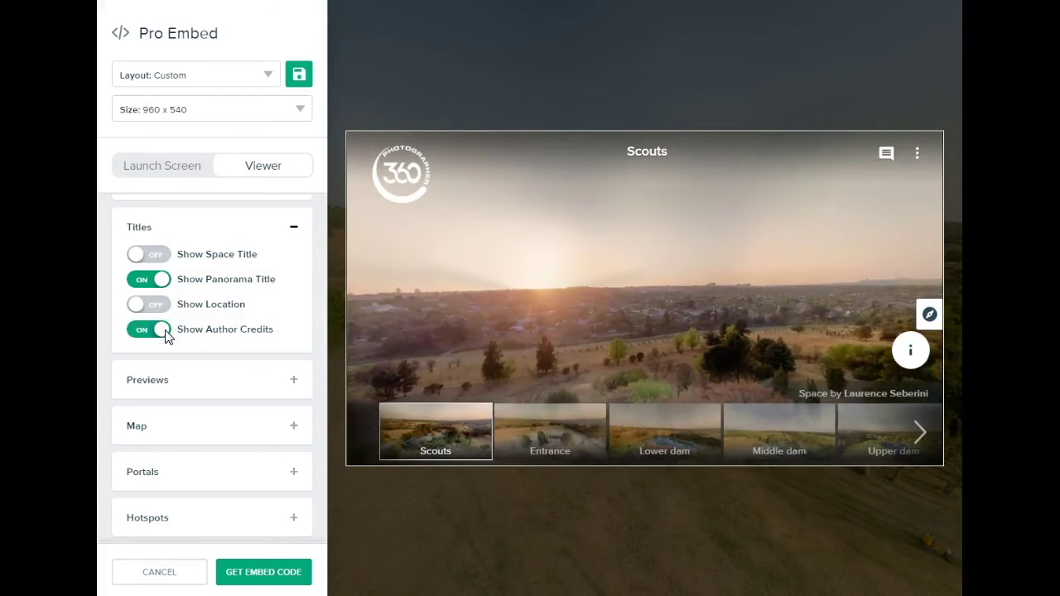
Try hiding the panorama previews in the viewer and turn them back on
left_click(293, 380)
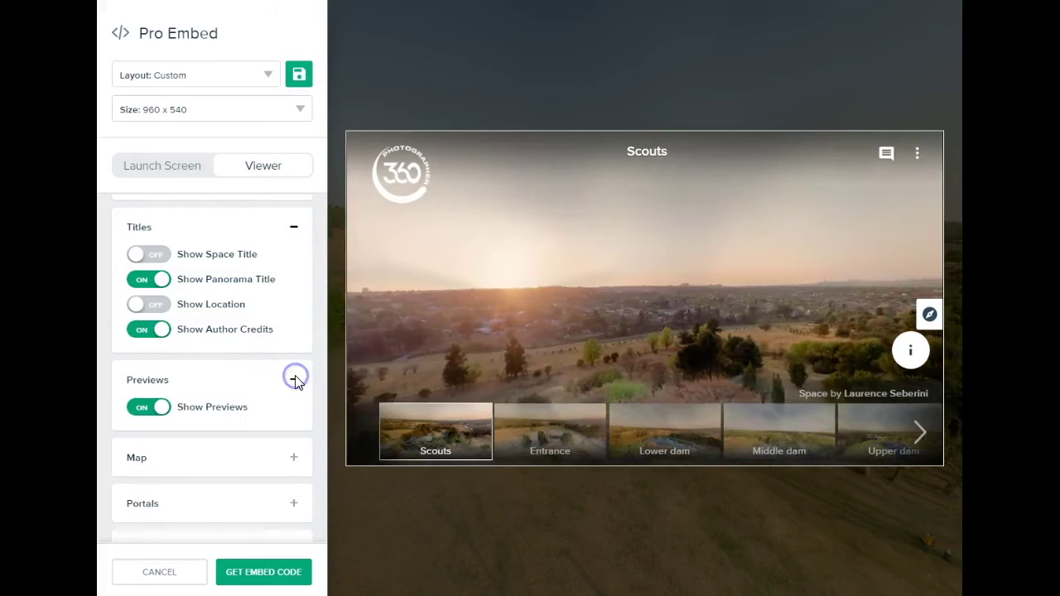
scroll(299, 379, "down", 2)
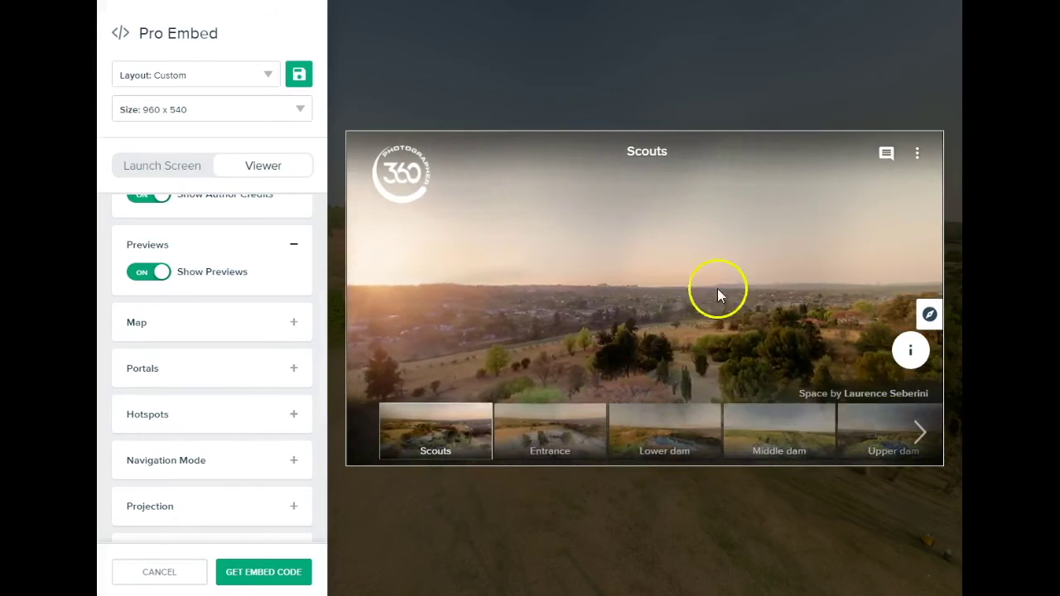
left_click(149, 273)
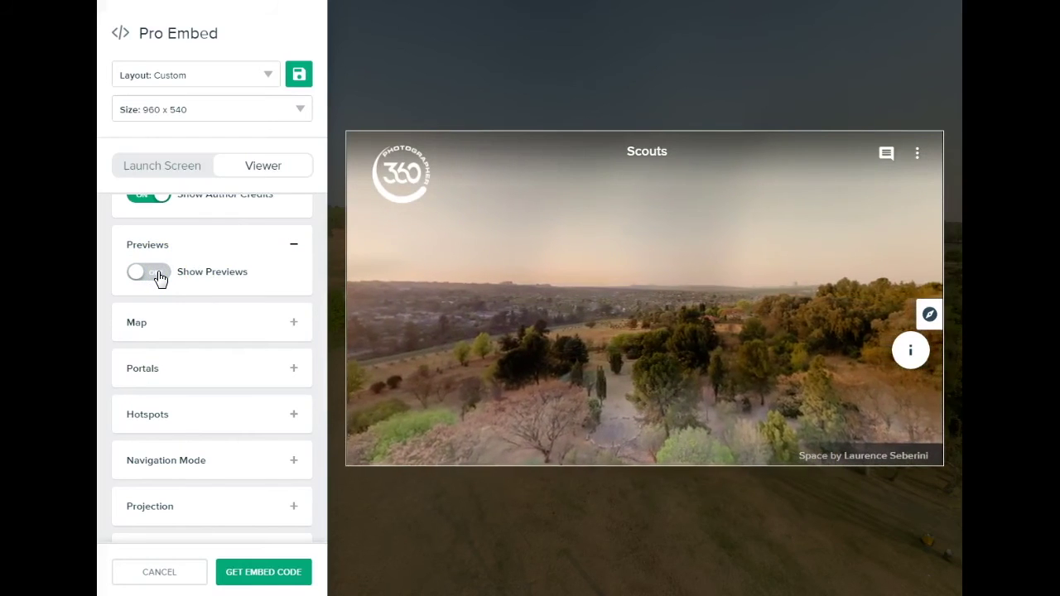
left_click(160, 276)
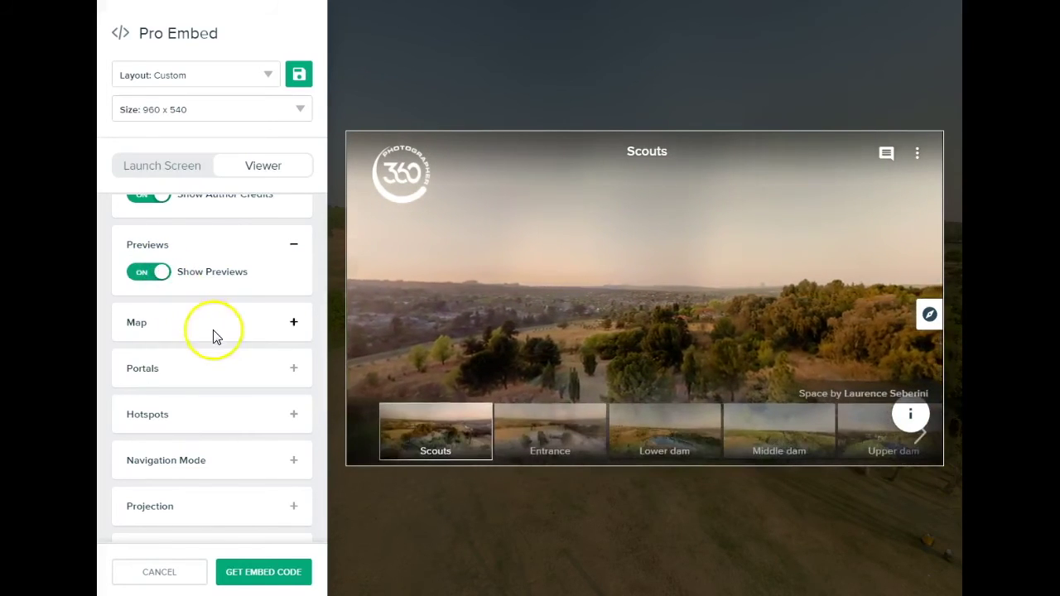
Try having the viewer's map opened by default, switch that off, and hide the map
scroll(240, 306, "down", 1)
left_click(293, 256)
left_click(163, 307)
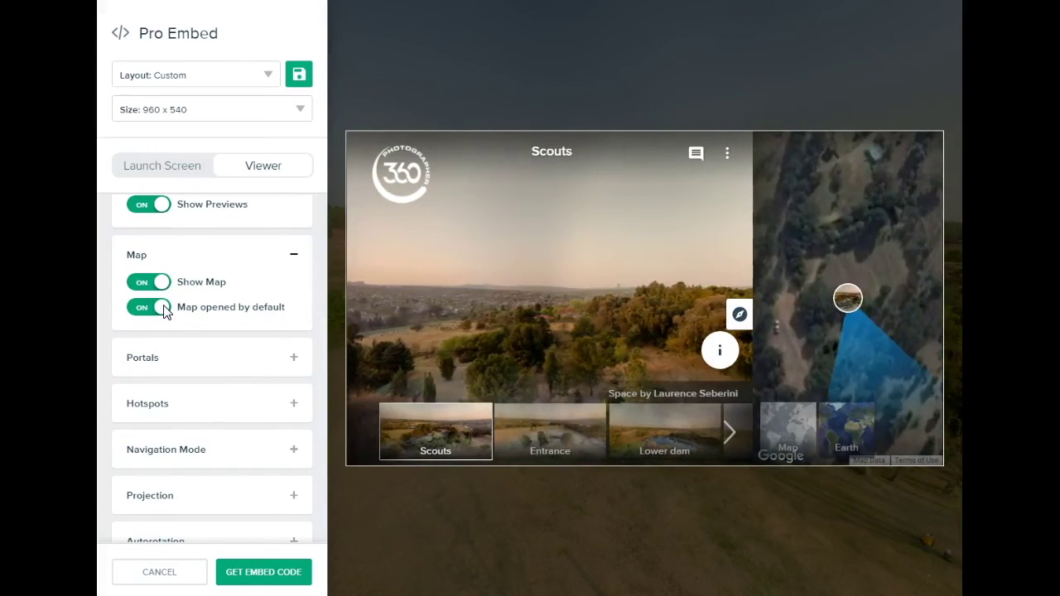
left_click(163, 309)
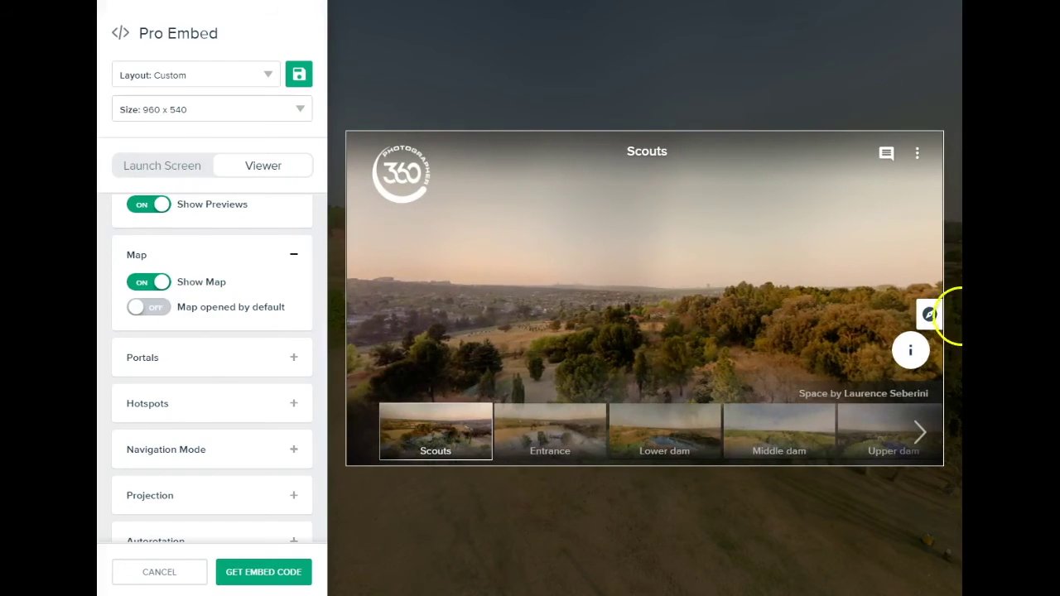
left_click(162, 282)
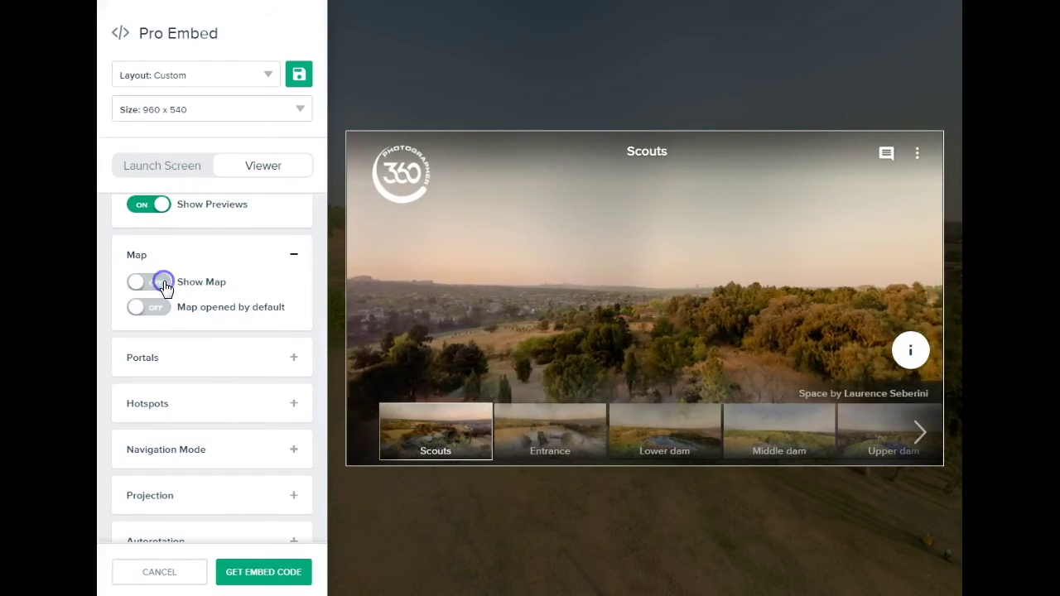
Turn the viewer's map back on and check the display settings for portals and hotspots
left_click(163, 283)
scroll(230, 337, "down", 3)
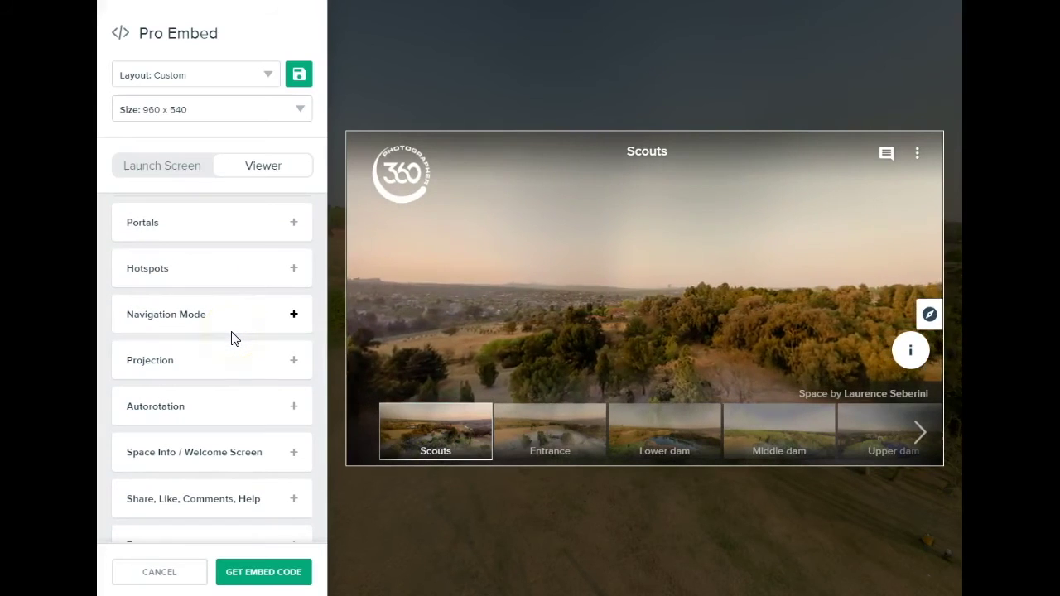
left_click(292, 222)
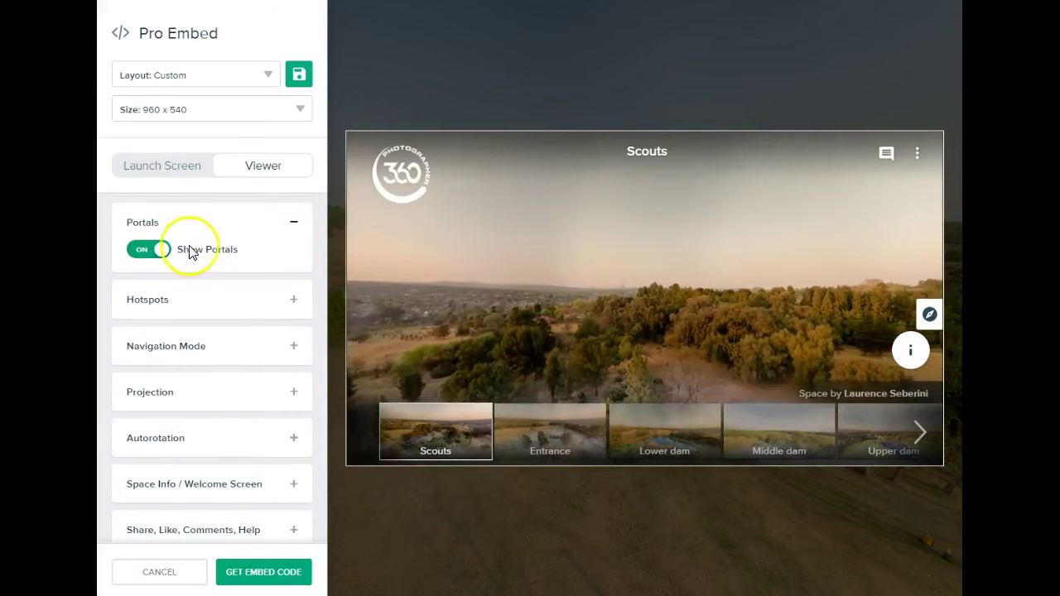
left_click(294, 300)
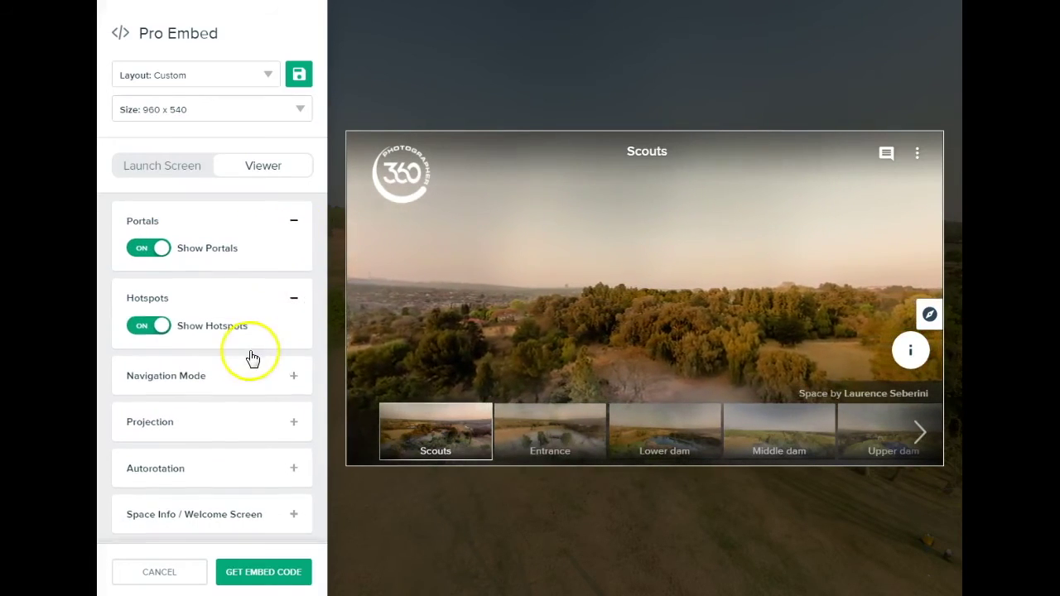
scroll(253, 360, "down", 1)
Review the viewer's navigation mode choices and leave Click&Drag selected
left_click(292, 309)
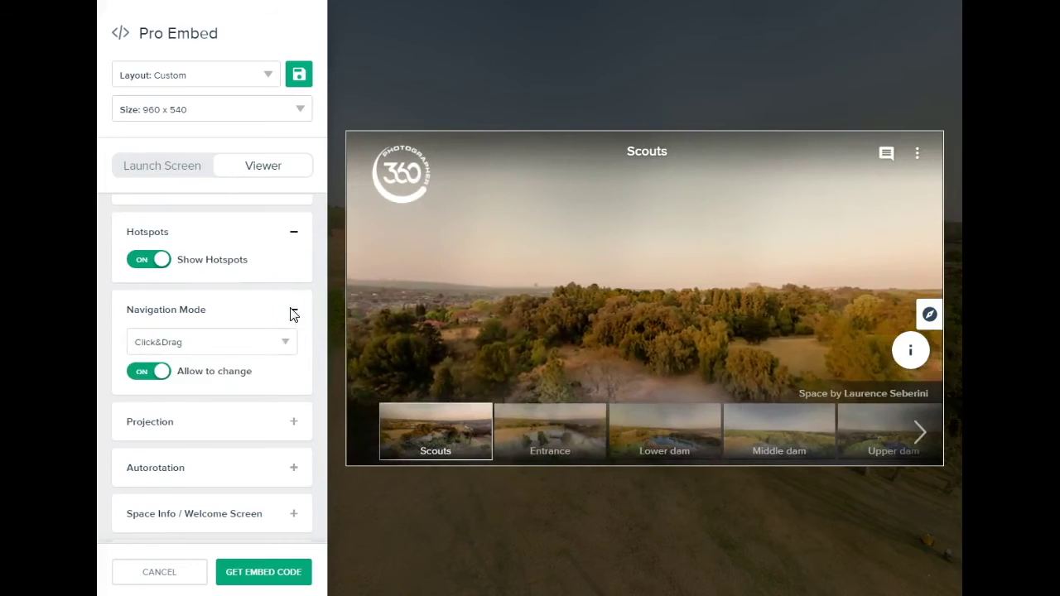
left_click(288, 343)
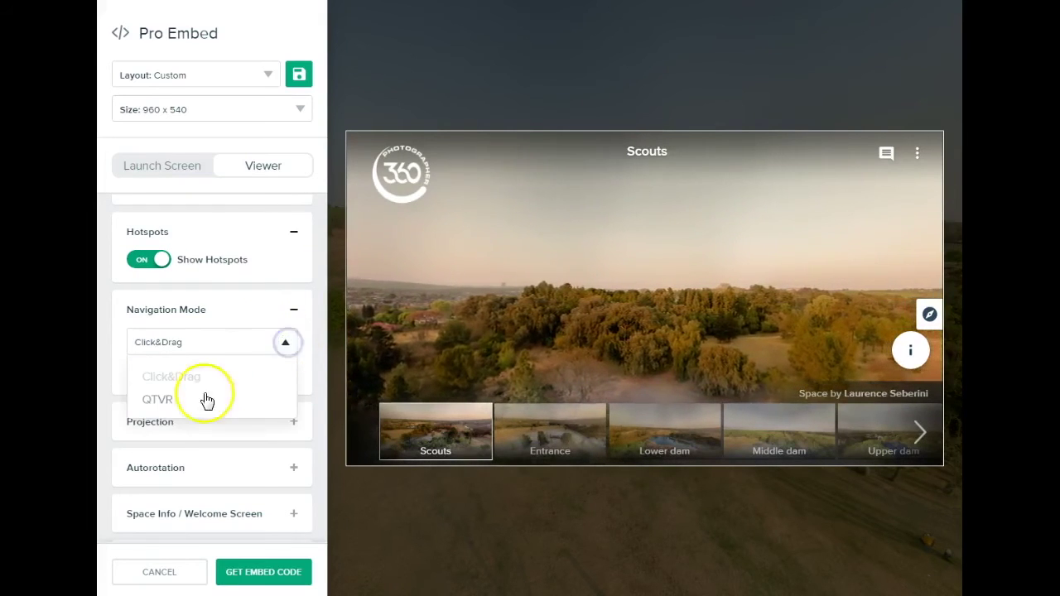
left_click(286, 344)
scroll(273, 389, "down", 2)
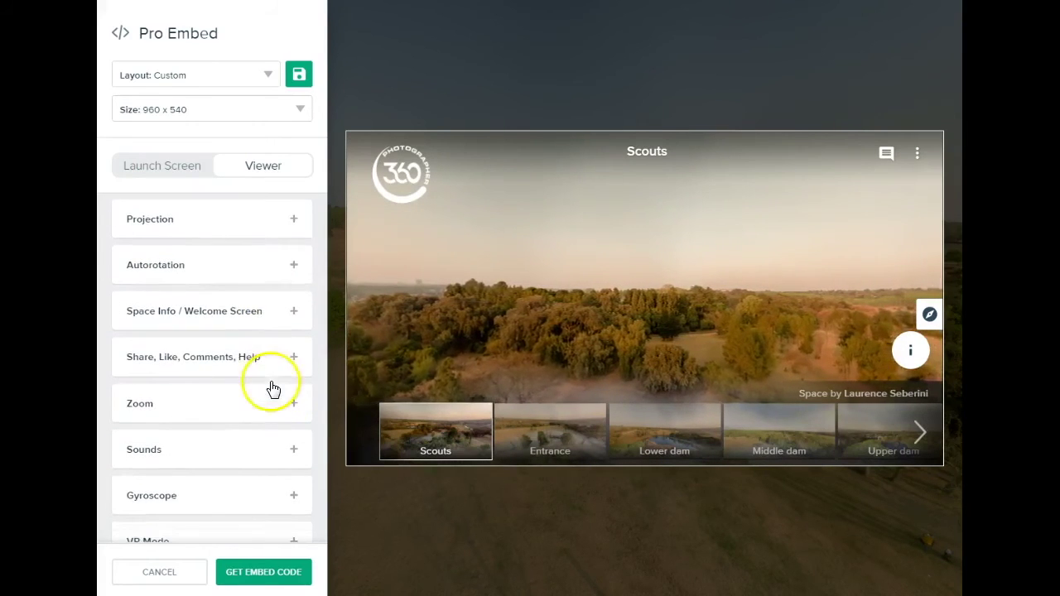
Turn on Little Planet Entrance in the viewer's projection settings, keeping the Normal projection
left_click(293, 219)
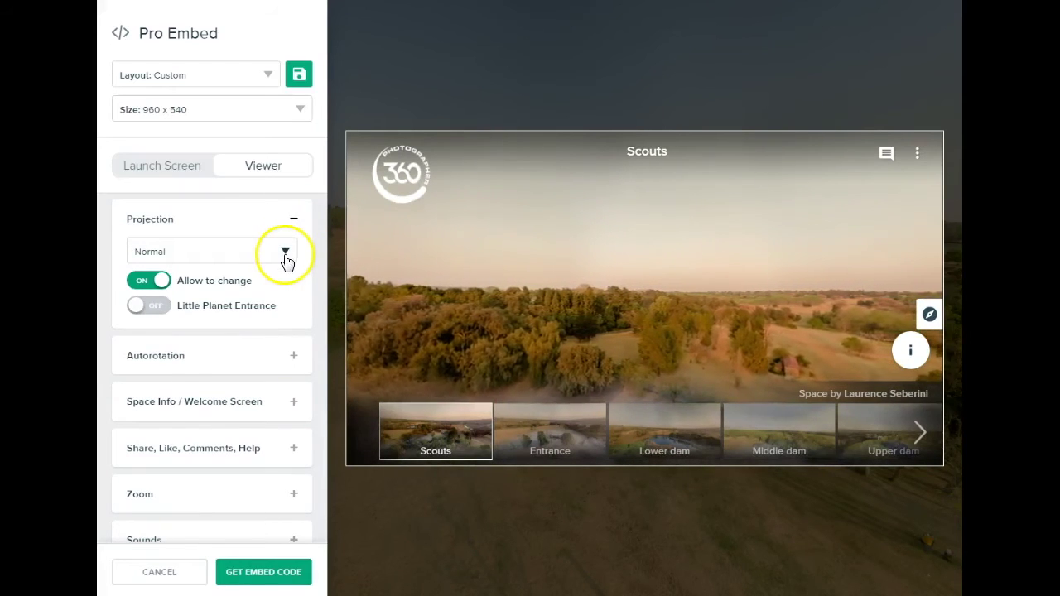
left_click(157, 313)
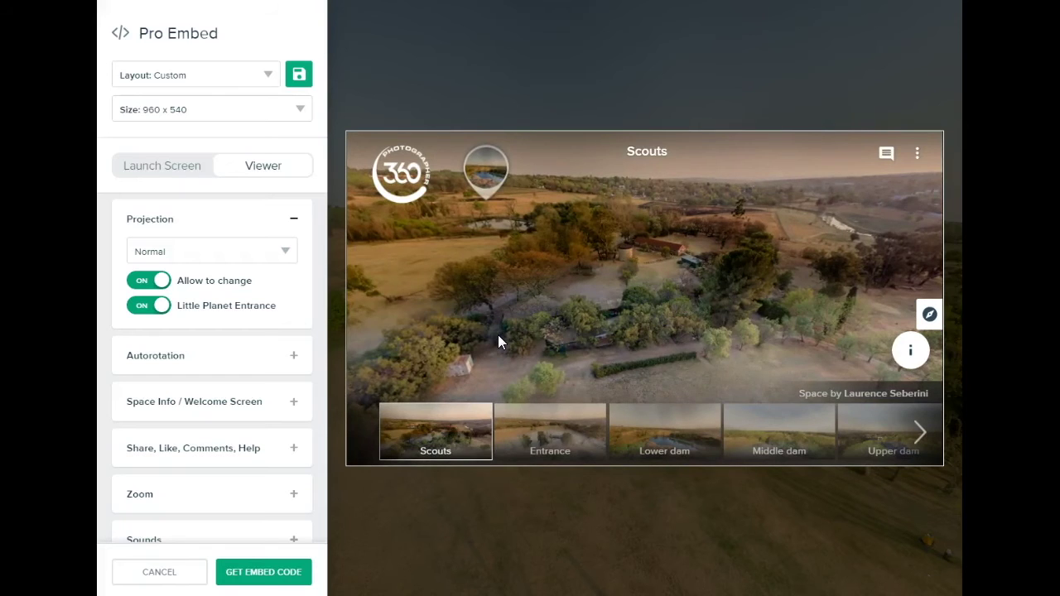
left_click(192, 315)
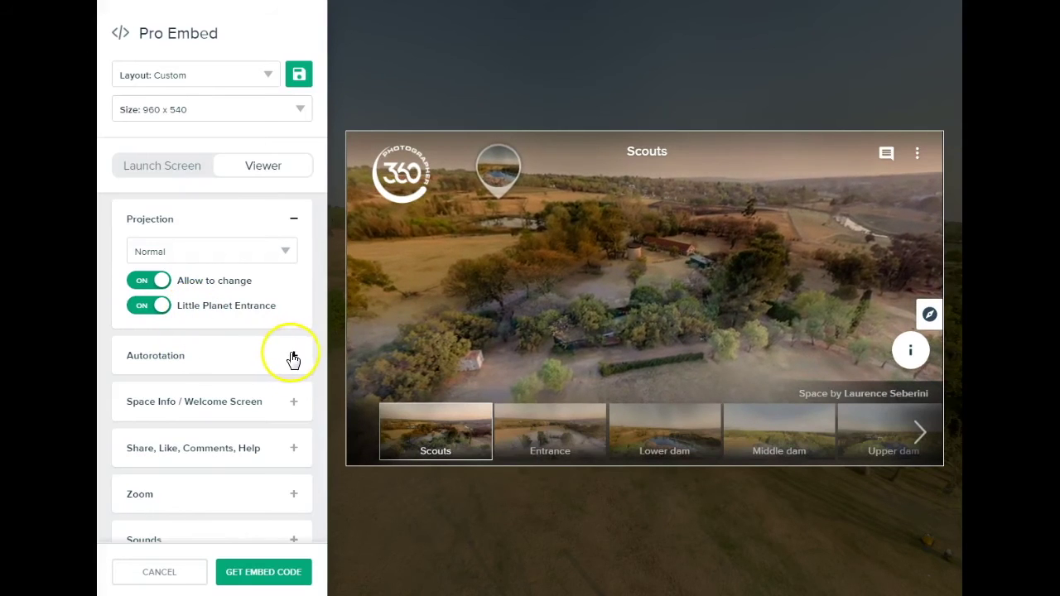
Look through the remaining viewer option groups and check whether fullscreen mode is allowed
scroll(294, 359, "down", 3)
scroll(291, 359, "up", 1)
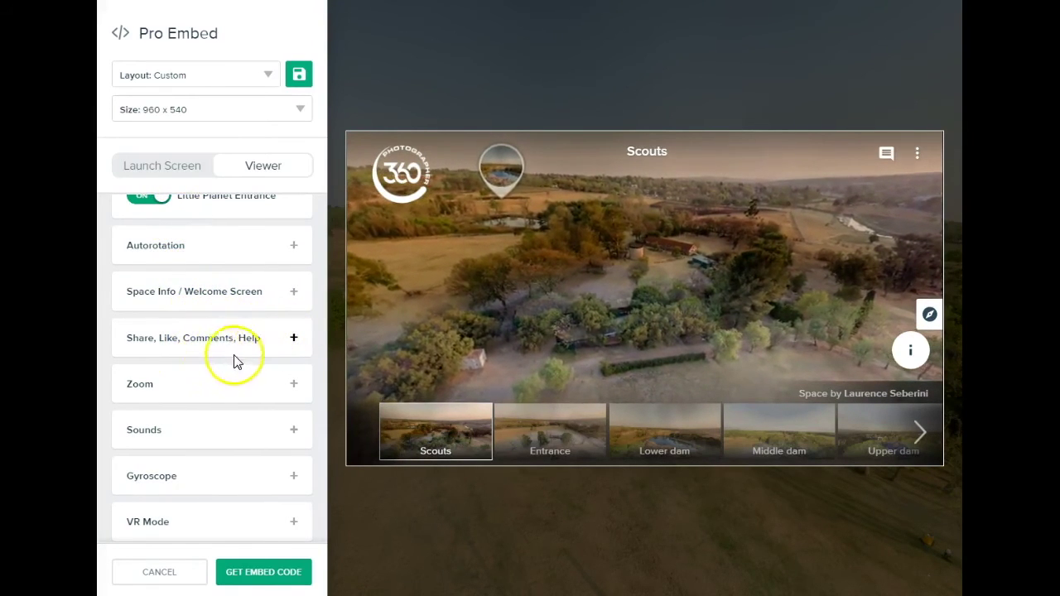
scroll(214, 403, "down", 1)
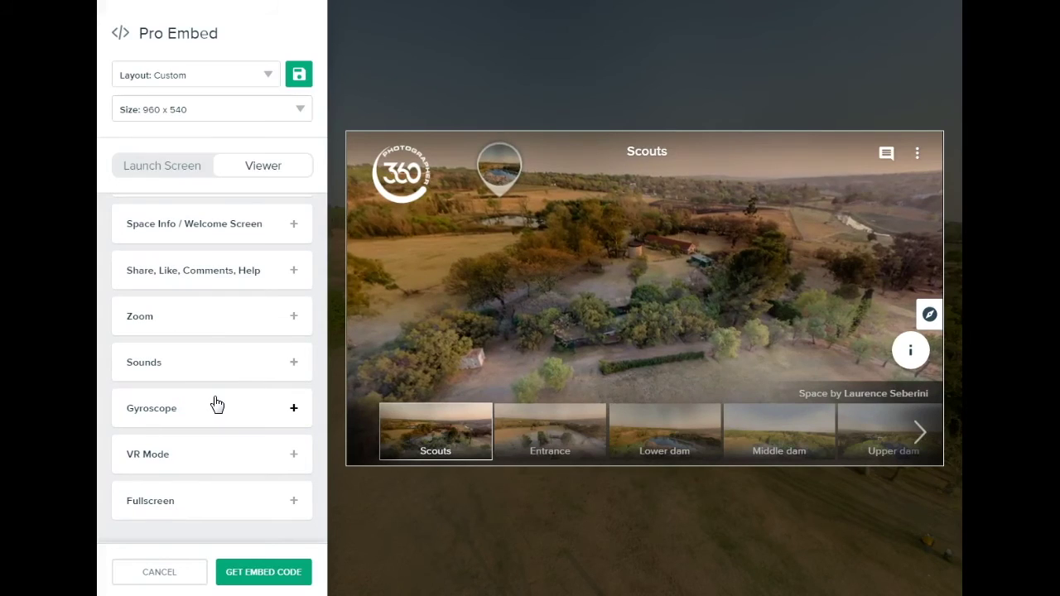
left_click(294, 502)
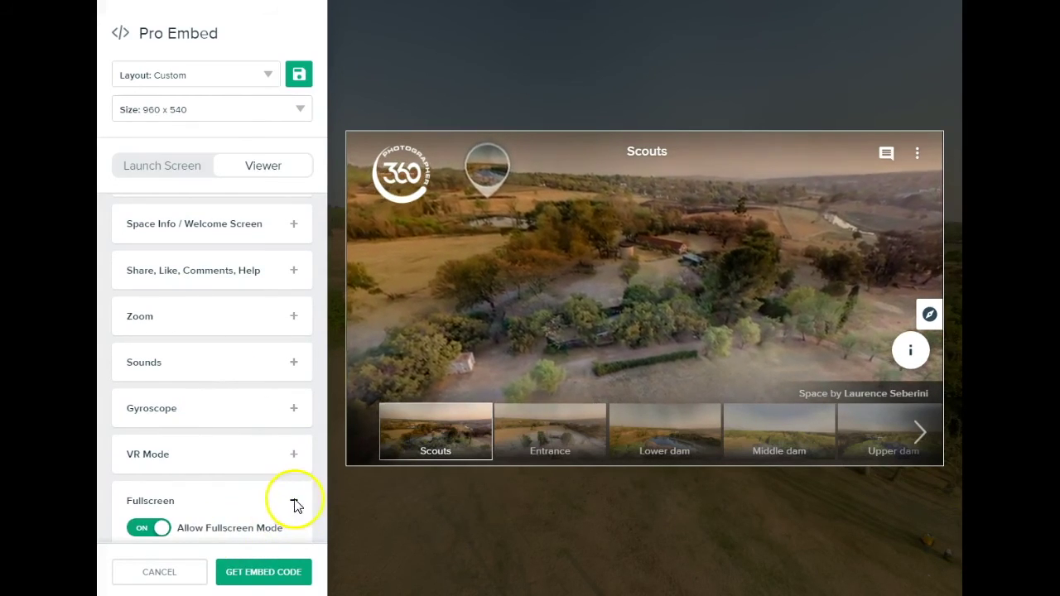
left_click(295, 501)
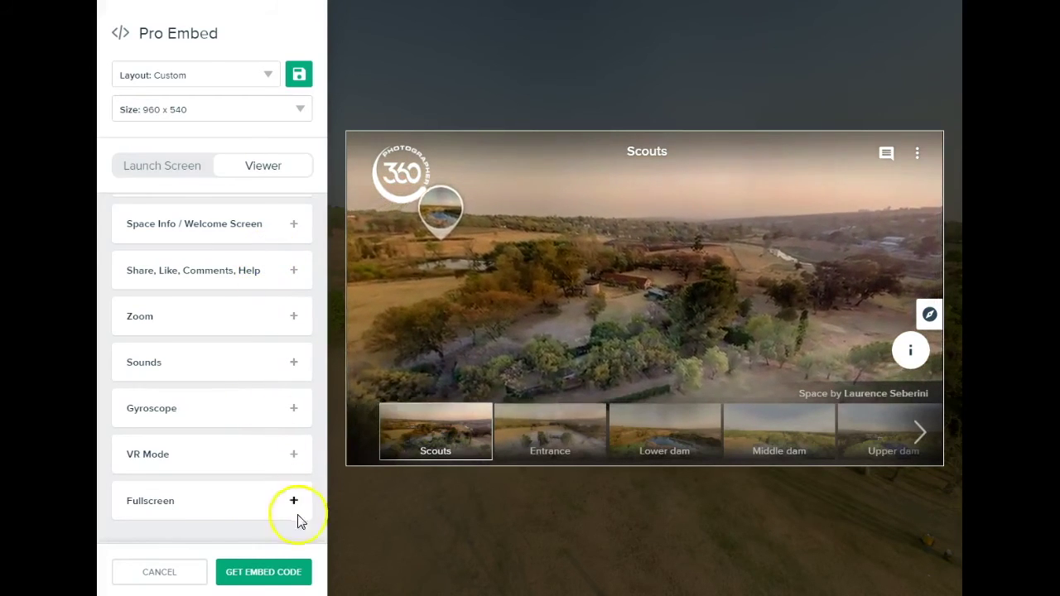
Try to get the embed code and decline the paid Pro Embed unlock
left_click(244, 572)
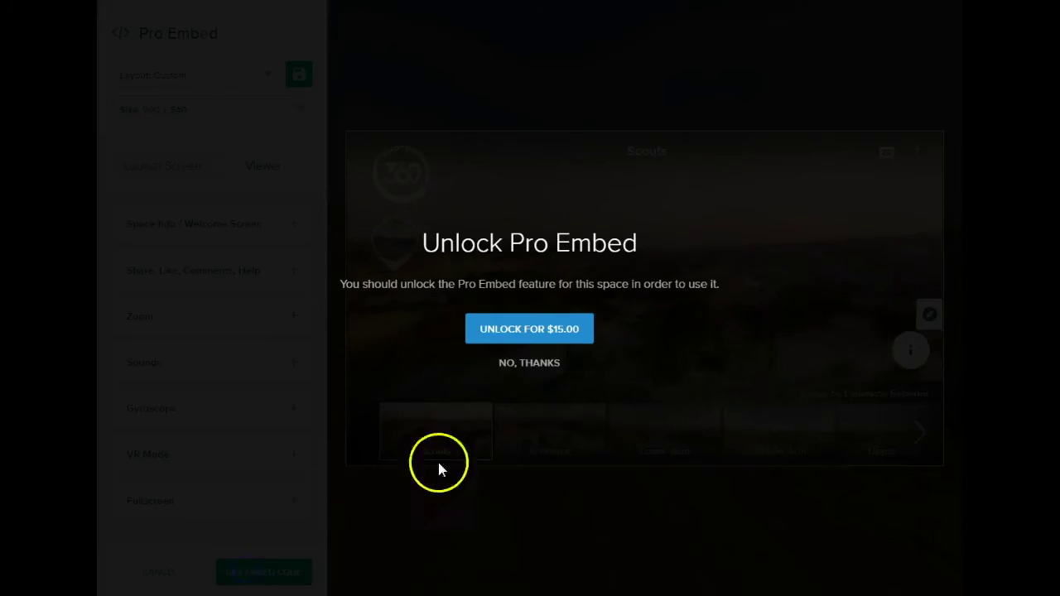
left_click(535, 363)
Switch to the 360 Photographer website and look around the Lounge panorama in the home page's embedded tour
left_click(391, 357)
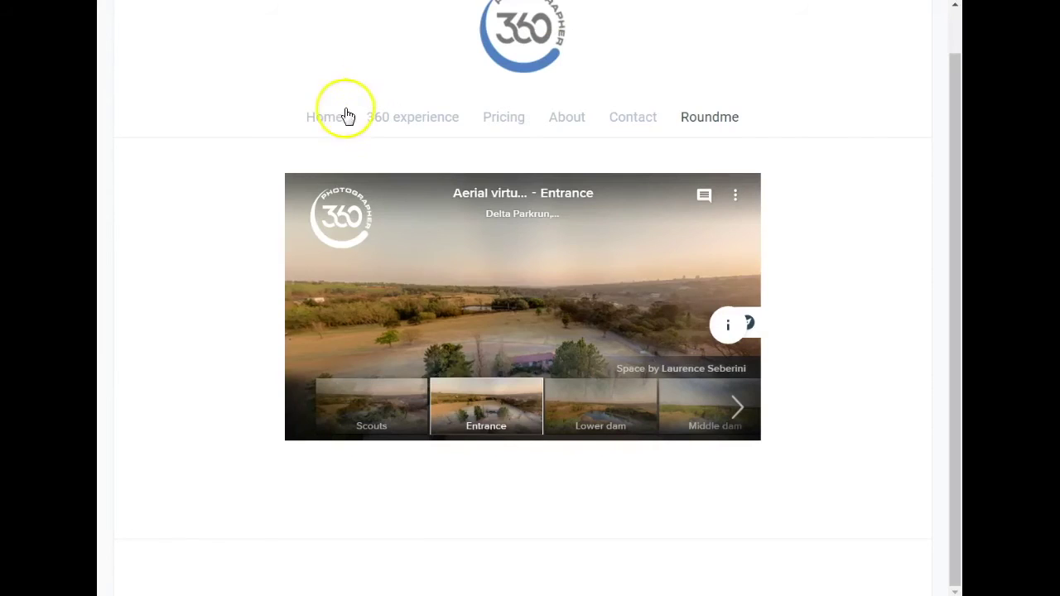
left_click(328, 116)
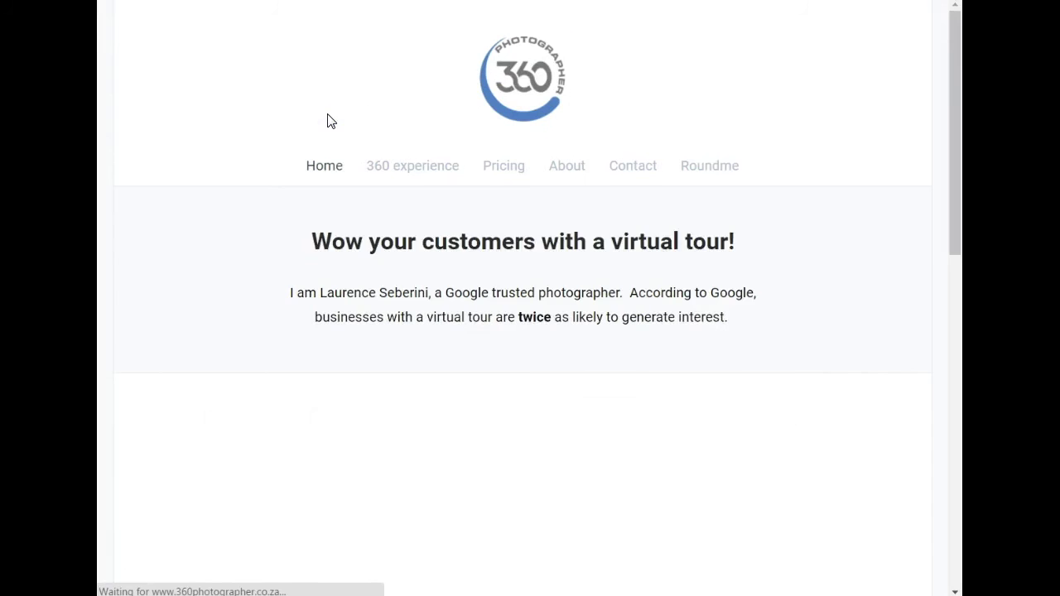
scroll(231, 206, "down", 3)
scroll(231, 206, "down", 2)
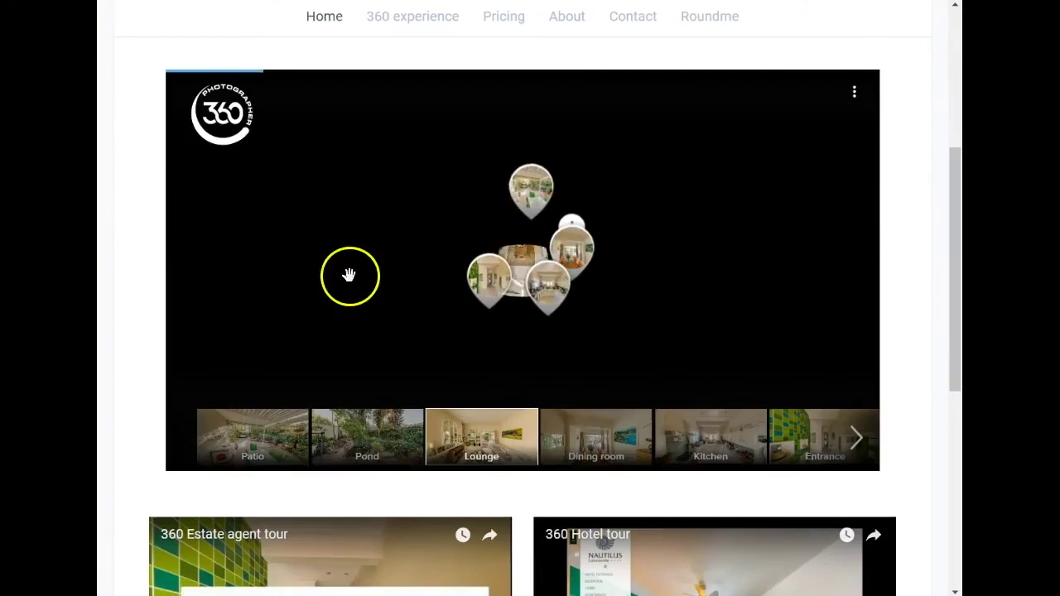
left_click_drag(349, 276, 171, 277)
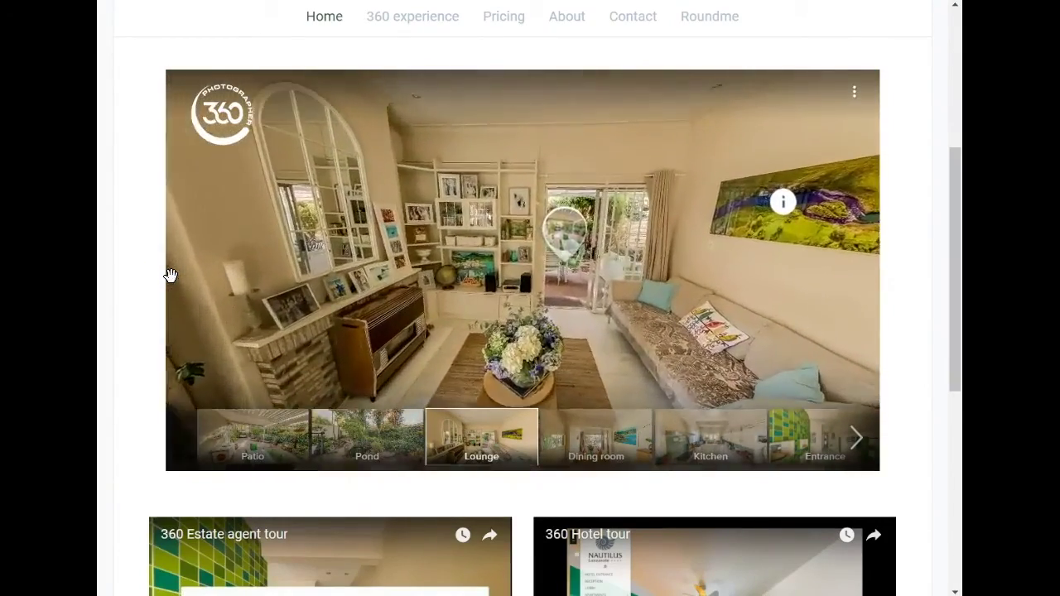
left_click(370, 198)
left_click_drag(371, 198, 433, 247)
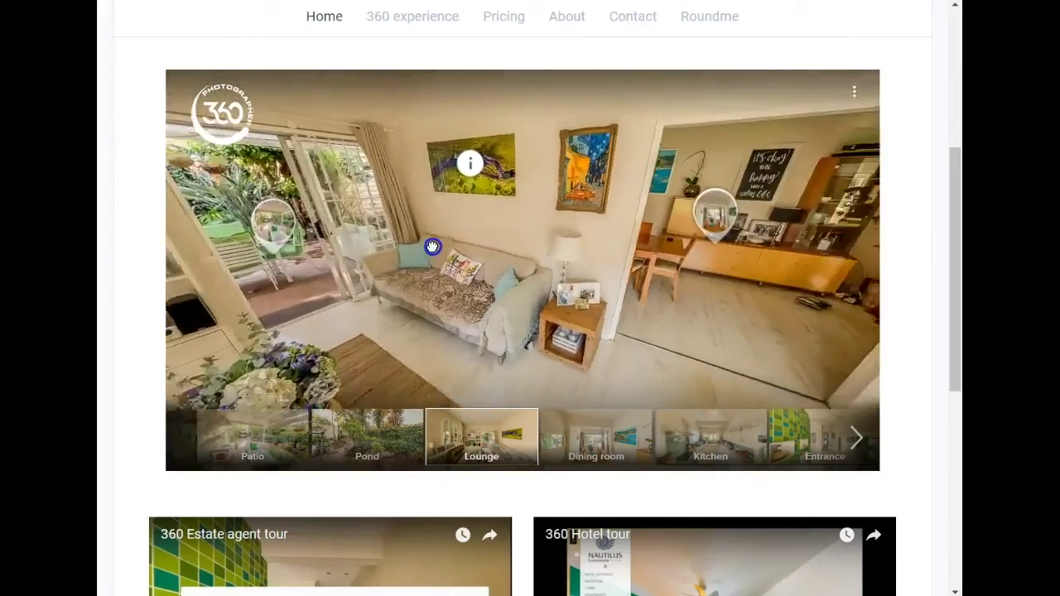
Open the website's Roundme page, start the embedded aerial tour and look around the Entrance panorama
left_click(708, 17)
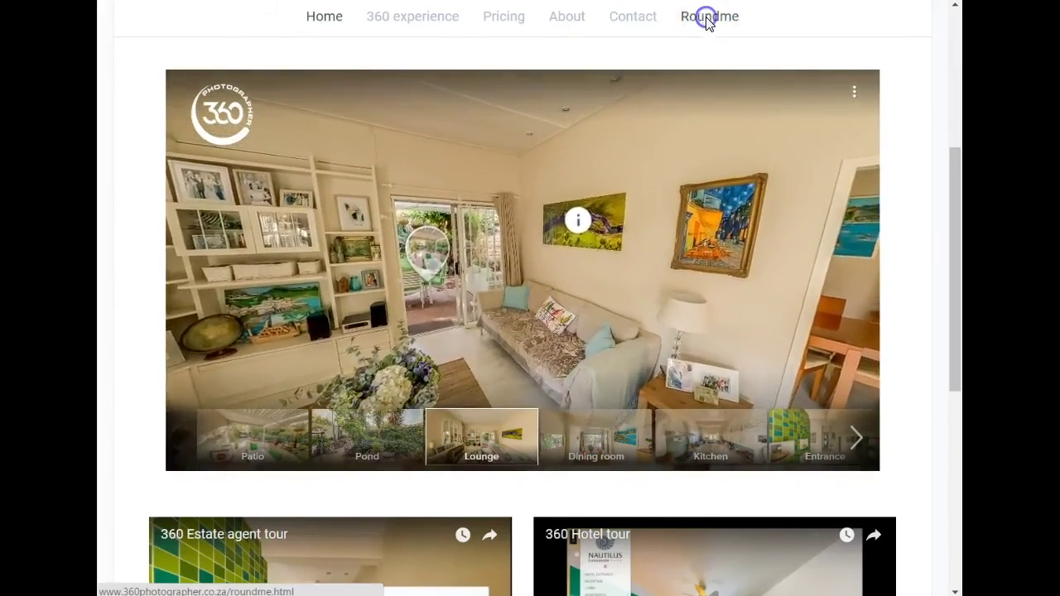
scroll(595, 245, "down", 1)
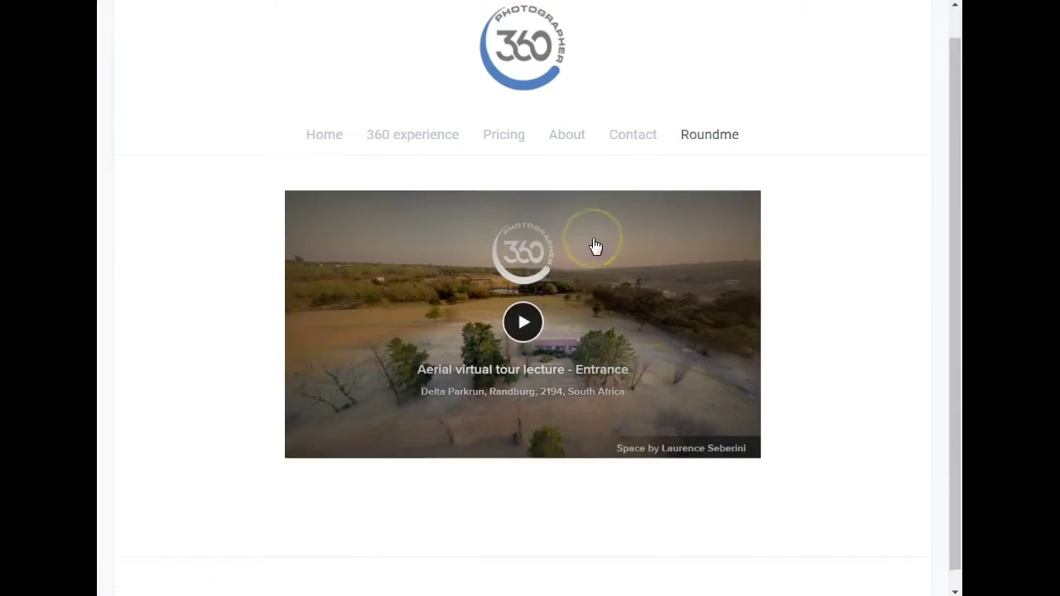
scroll(595, 245, "down", 1)
left_click(534, 305)
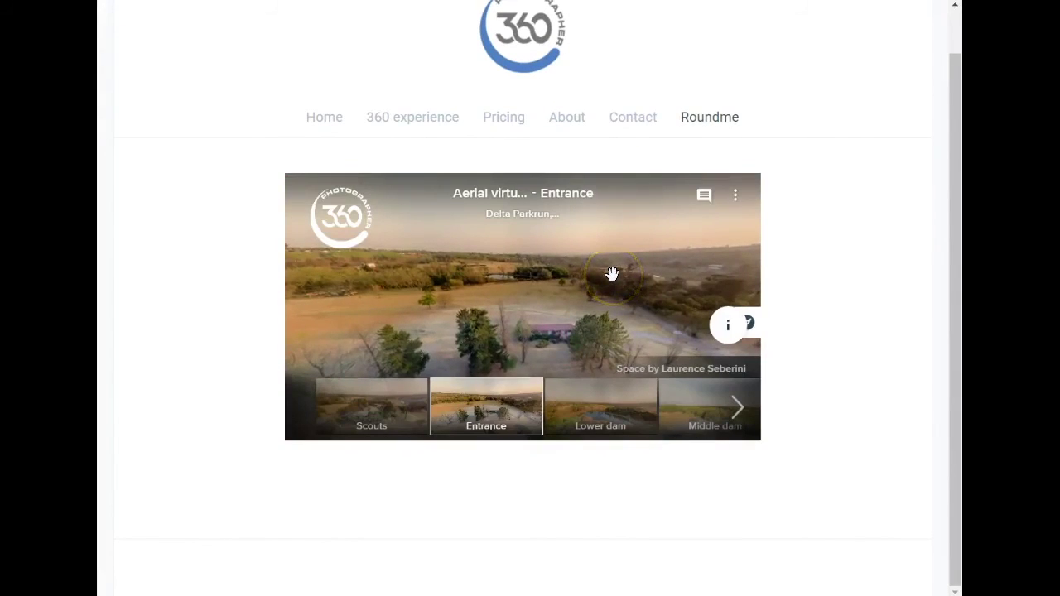
left_click_drag(599, 280, 632, 310)
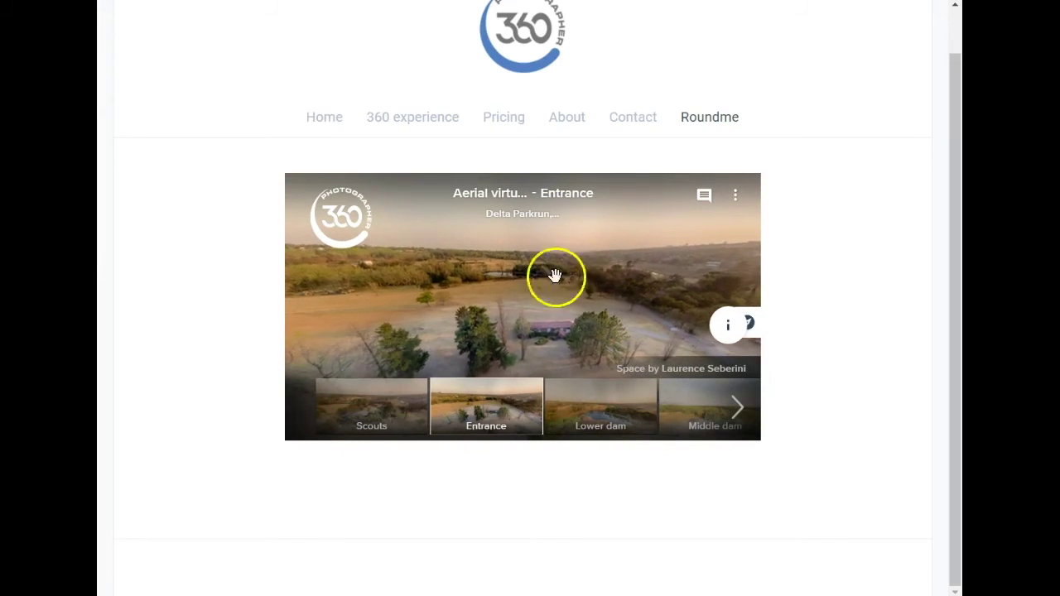
left_click_drag(554, 274, 588, 284)
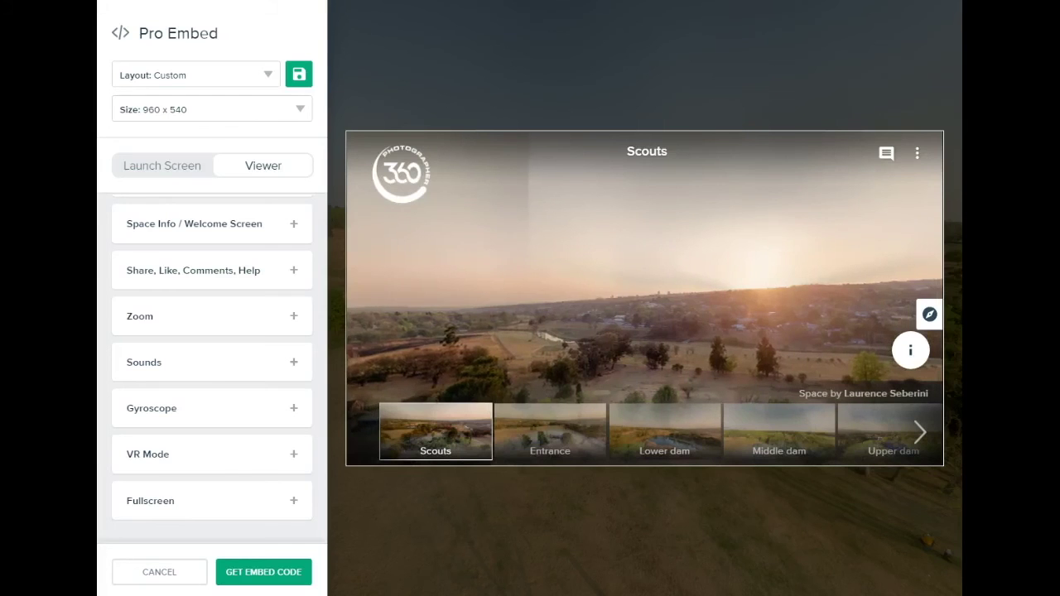
Switch to the Roundme profile and view the custom branding options in the account settings
left_click(130, 43)
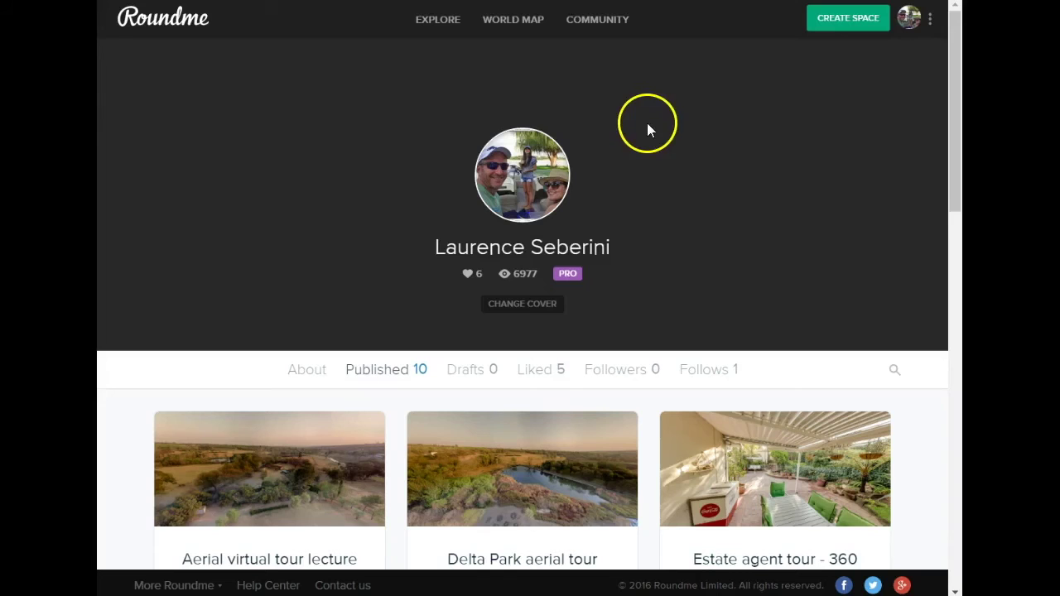
left_click(930, 20)
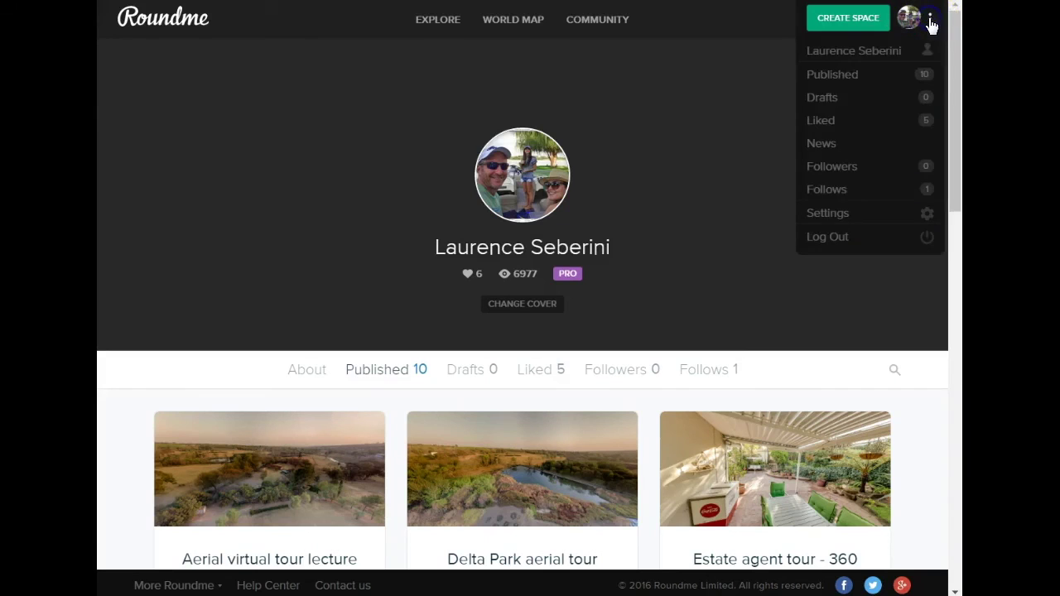
left_click(838, 212)
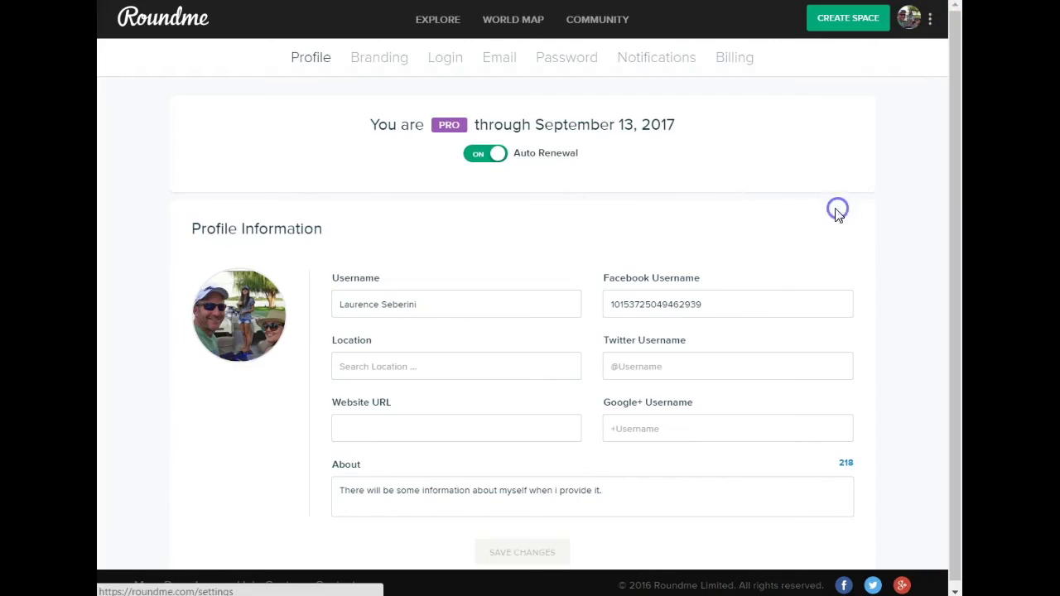
left_click(387, 71)
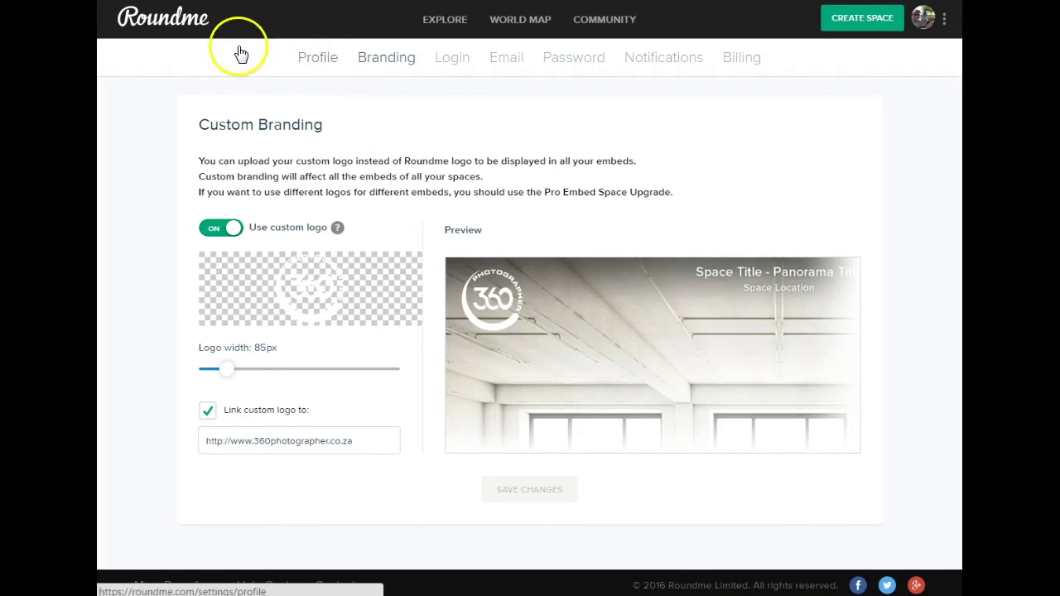
Return to the website's embedded aerial tour, look around the Entrance panorama in fullscreen, and exit fullscreen
left_click(459, 24)
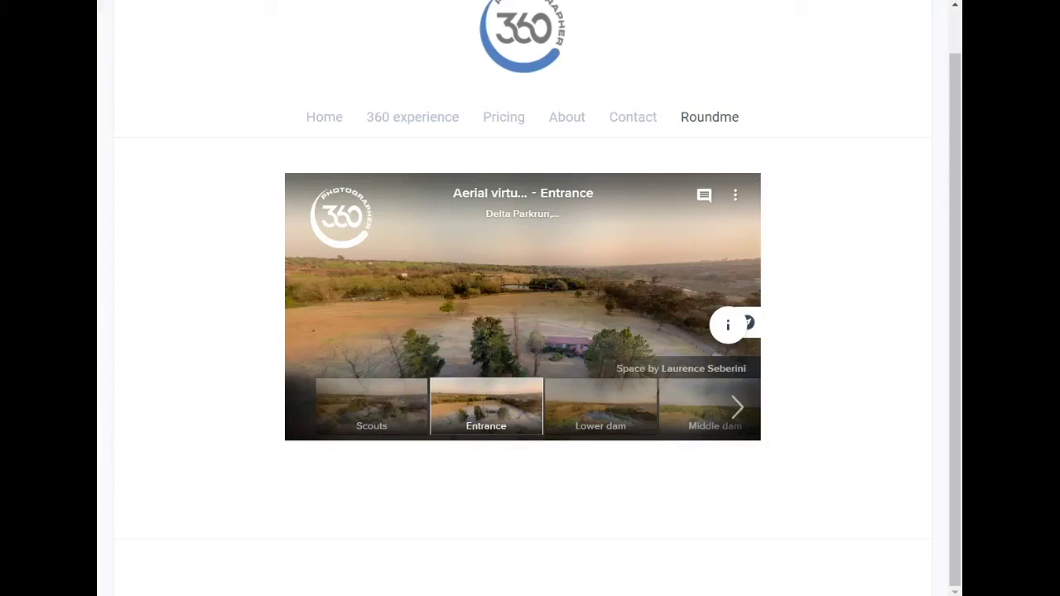
mouse_move(685, 274)
left_mouse_down()
mouse_move(532, 191)
mouse_move(696, 206)
mouse_move(370, 185)
mouse_move(500, 232)
left_mouse_up()
left_click(687, 275)
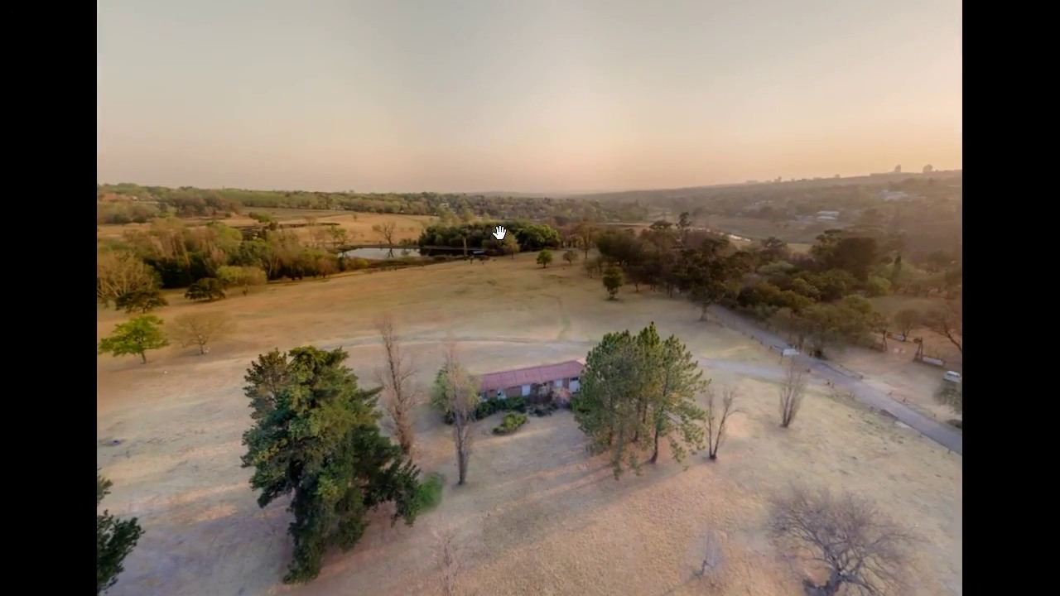
left_click_drag(724, 254, 618, 265)
left_click(497, 235)
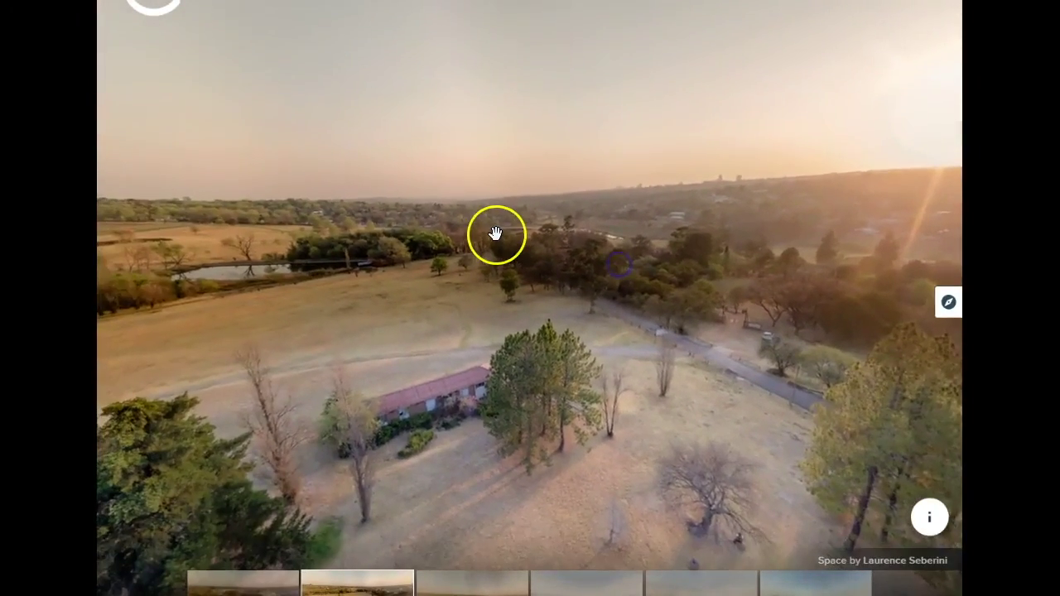
left_click_drag(495, 234, 525, 19)
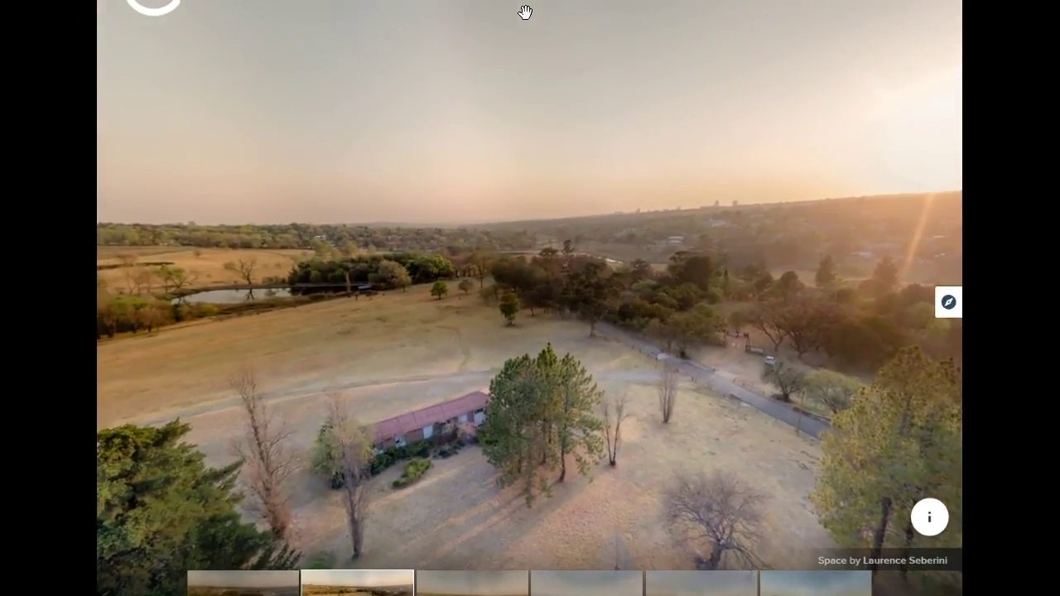
left_click(467, 81)
key("Escape")
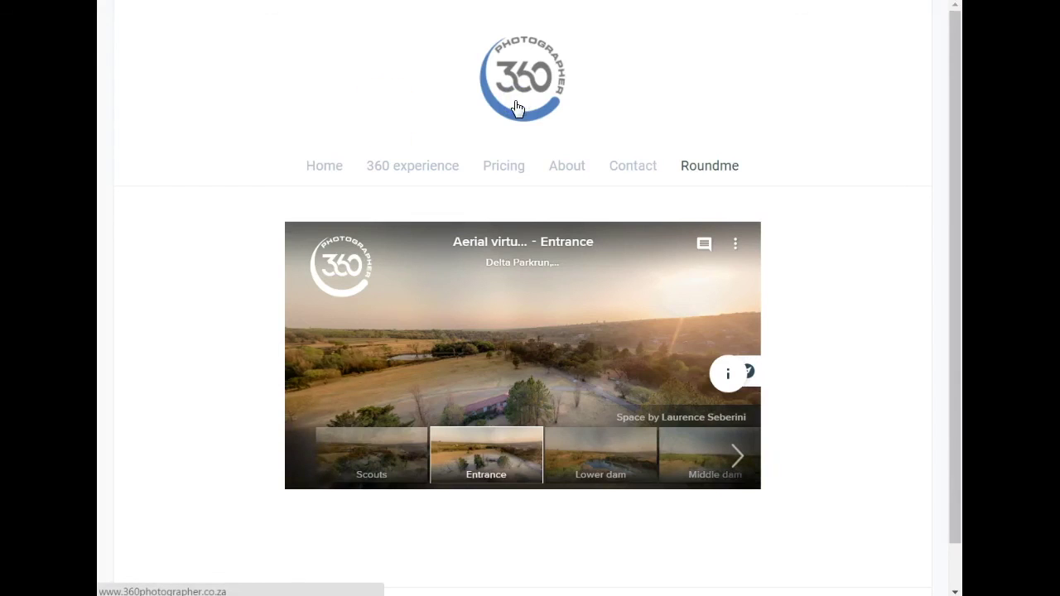
left_click(249, 129)
left_click(187, 128)
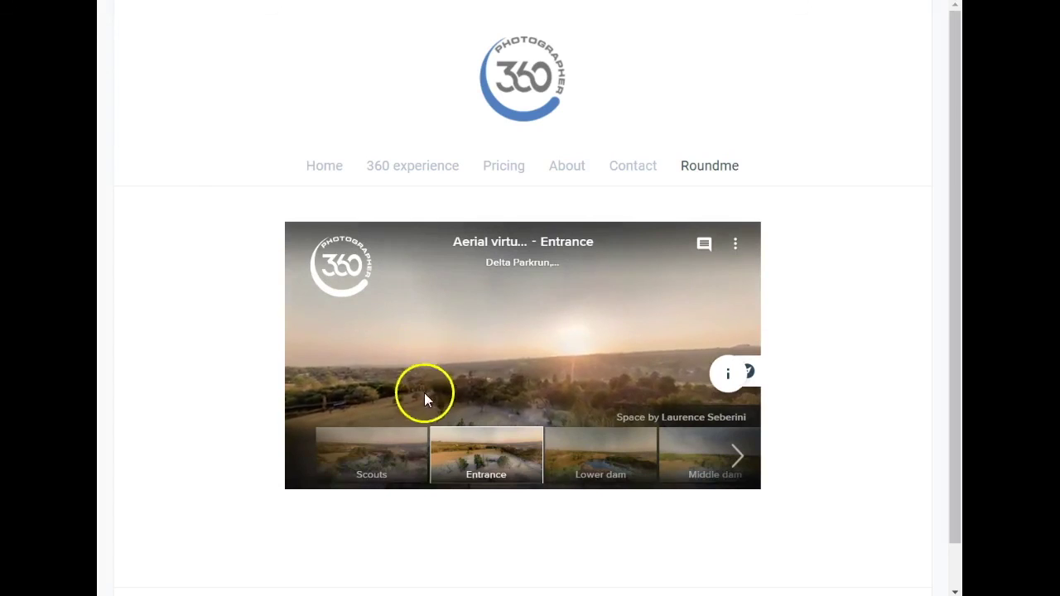
left_click_drag(425, 400, 426, 407)
left_click(270, 339)
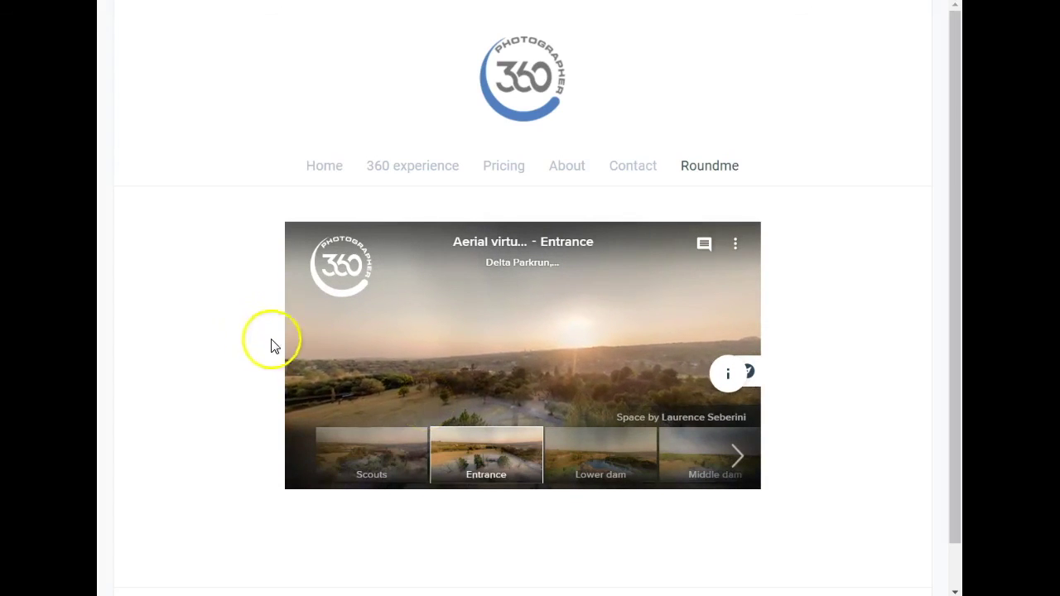